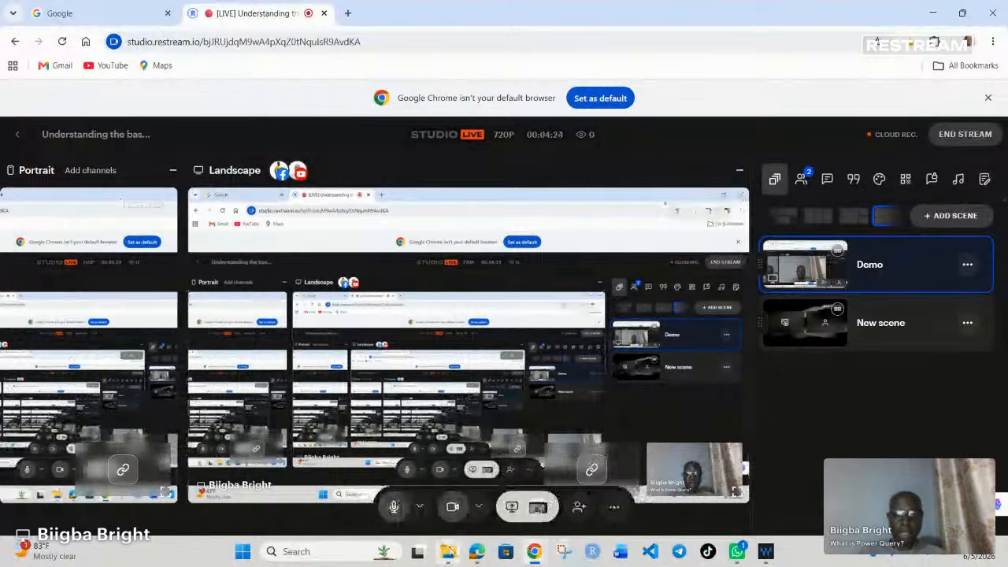
- Open the Delveries_2021 workbook from the Gyatacement folder on the Desktop
{"action": "left_click", "coordinate": [448, 552]}
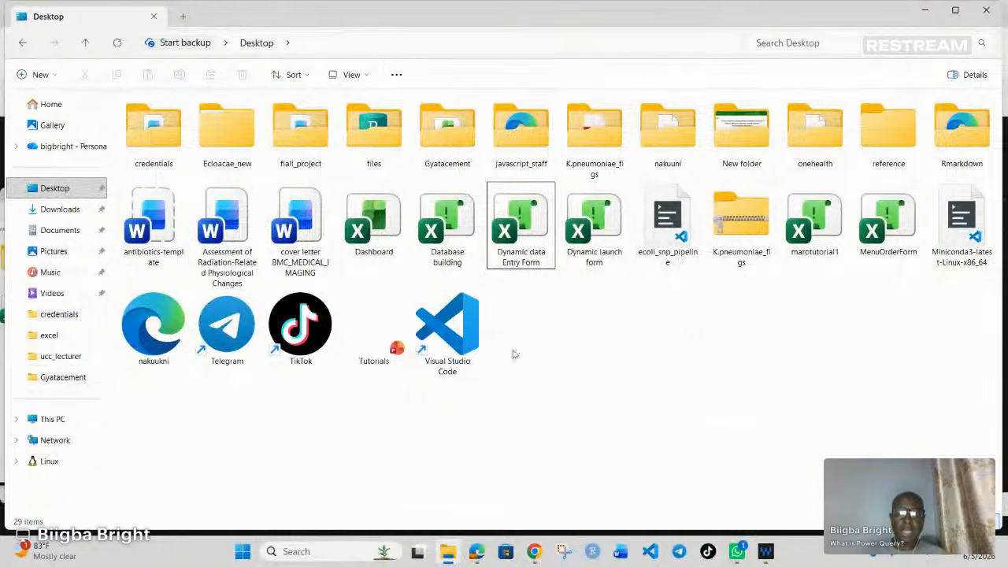
{"action": "double_click", "coordinate": [452, 137]}
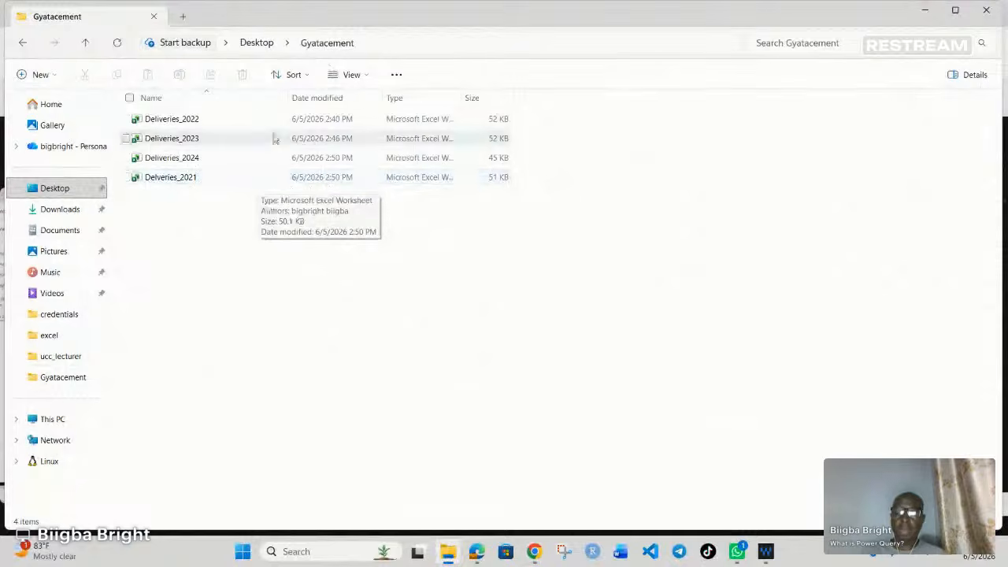
{"action": "double_click", "coordinate": [207, 182]}
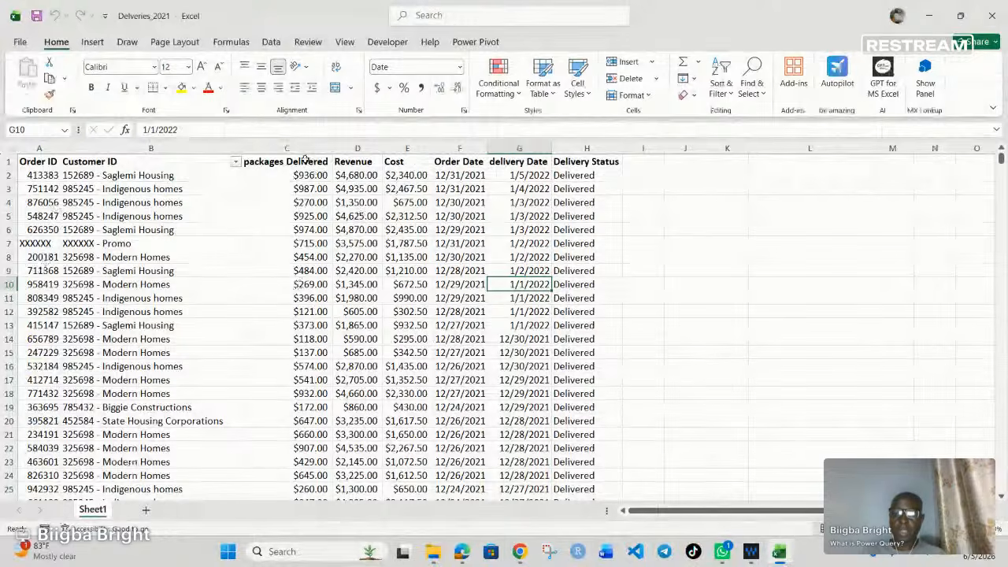
- Apply the Accounting number format to the packages Delivered column
{"action": "left_click", "coordinate": [306, 151]}
{"action": "left_click", "coordinate": [376, 87]}
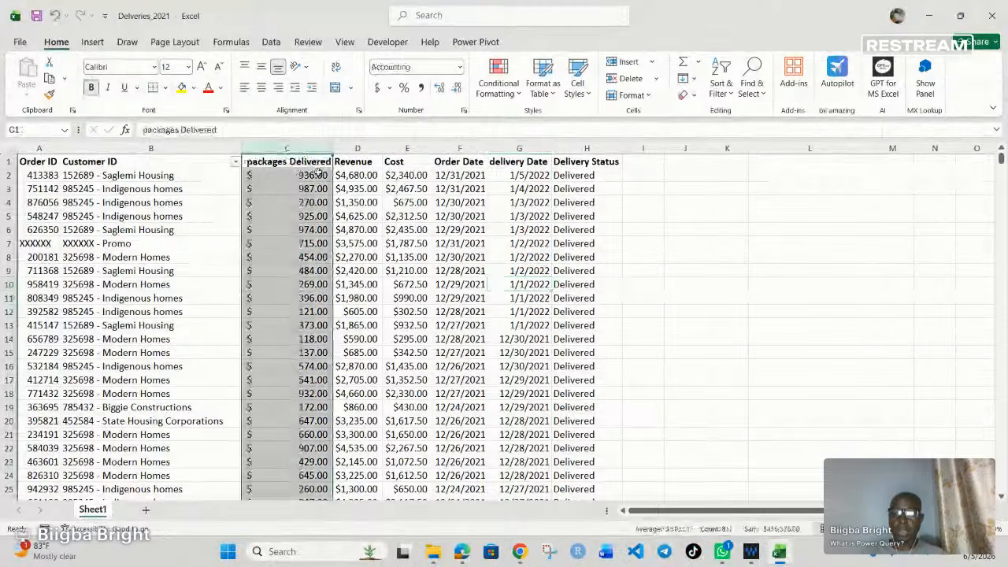
{"action": "left_click", "coordinate": [388, 88]}
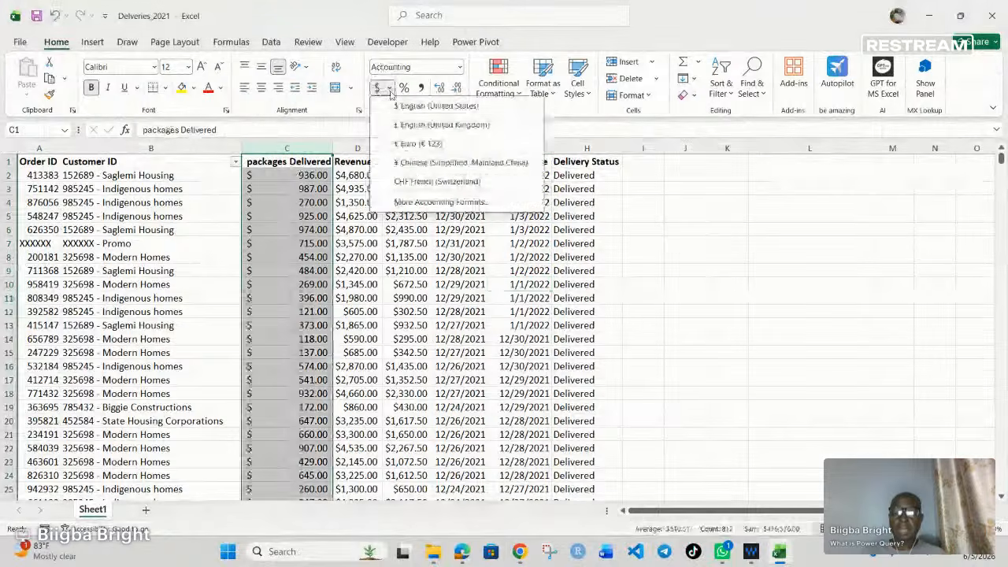
{"action": "left_click", "coordinate": [292, 263]}
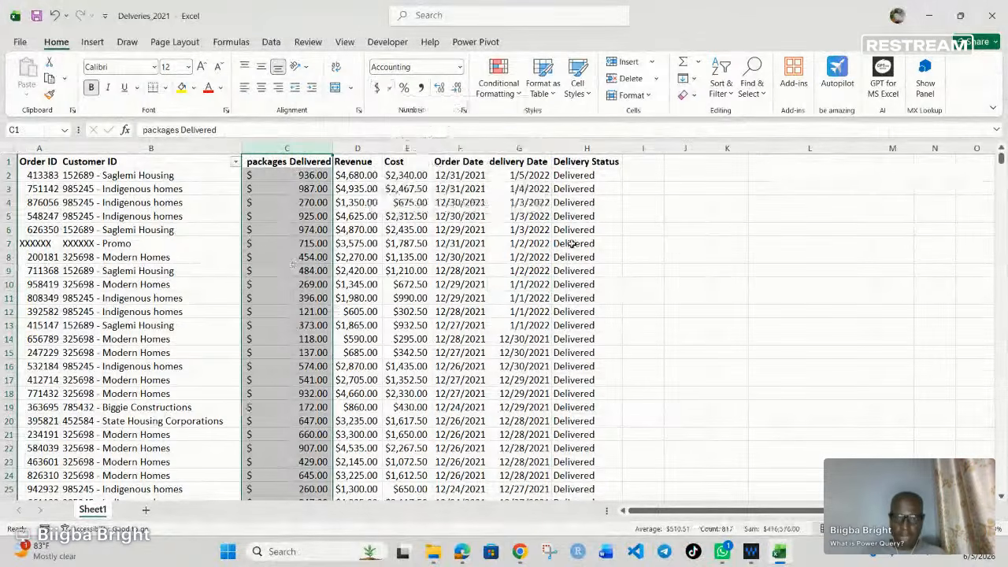
- Examine the XXXXXX promo row and the Customer ID column, and close the workbook without saving
{"action": "left_click", "coordinate": [356, 229]}
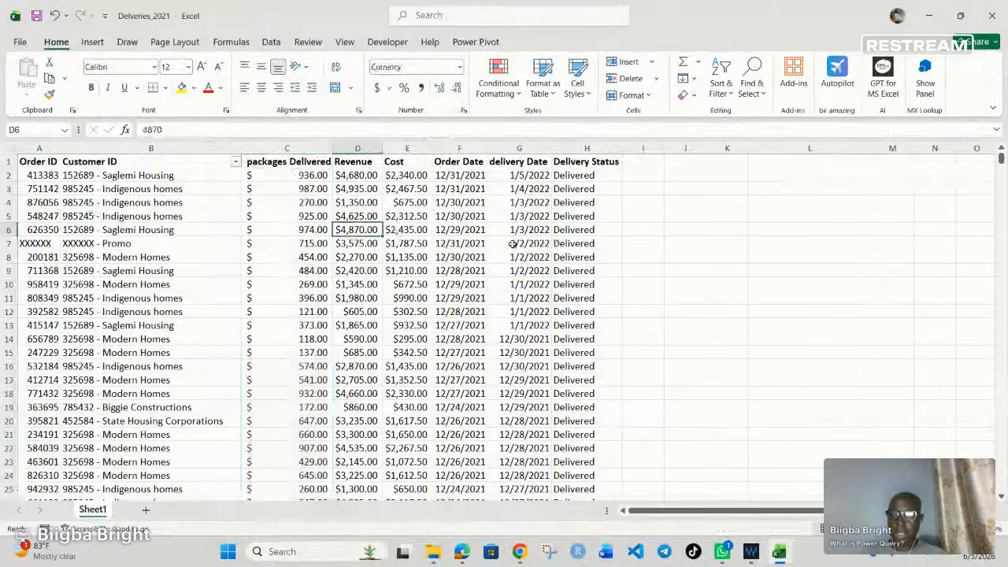
{"action": "left_click", "coordinate": [9, 243]}
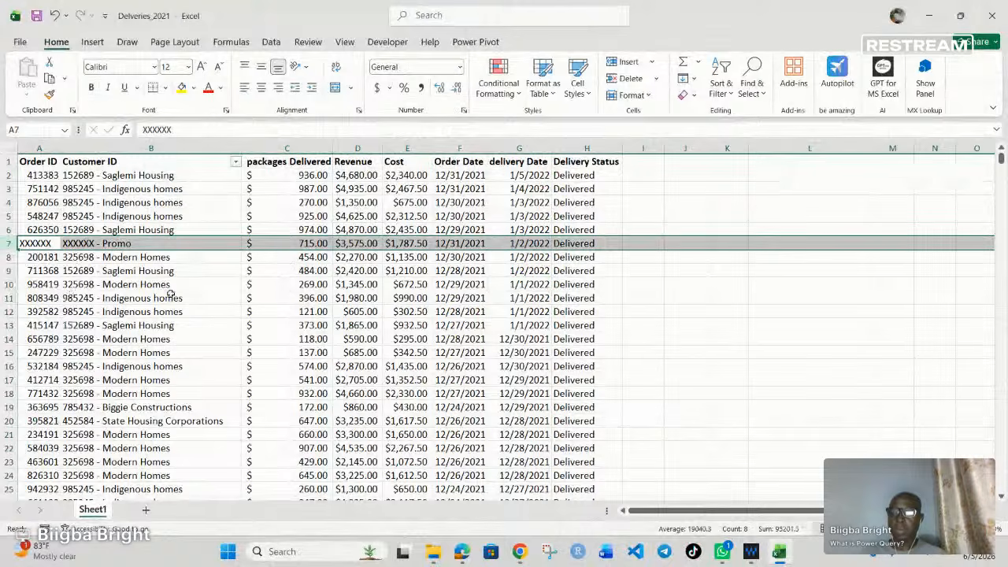
{"action": "key", "text": "Right"}
{"action": "key", "text": "Right"}
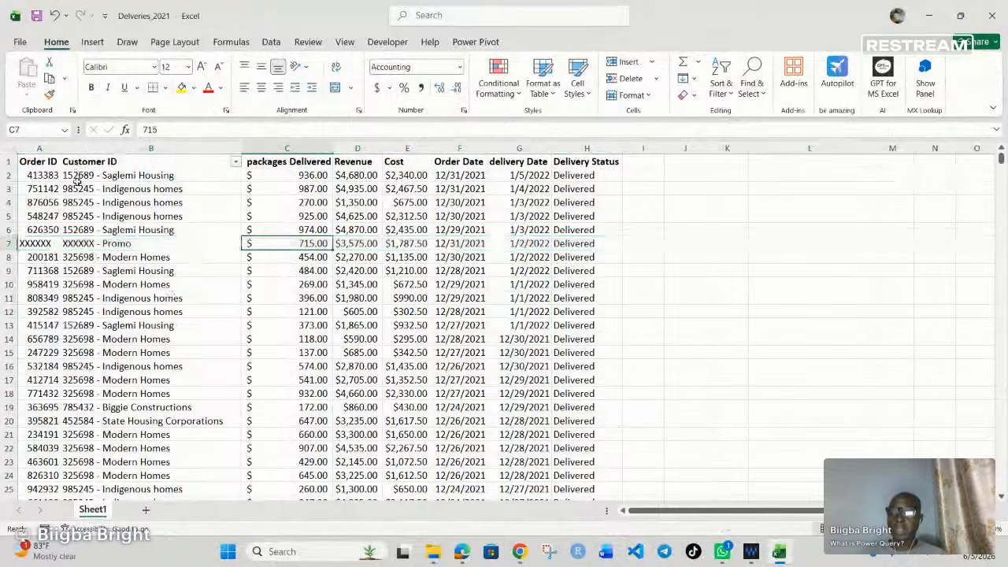
{"action": "left_click", "coordinate": [102, 139]}
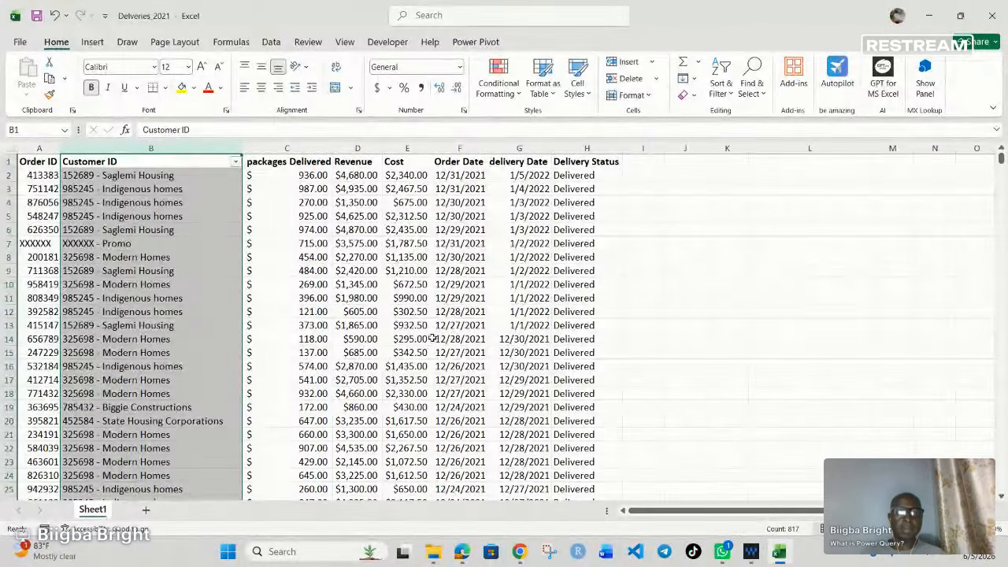
{"action": "left_click", "coordinate": [990, 16]}
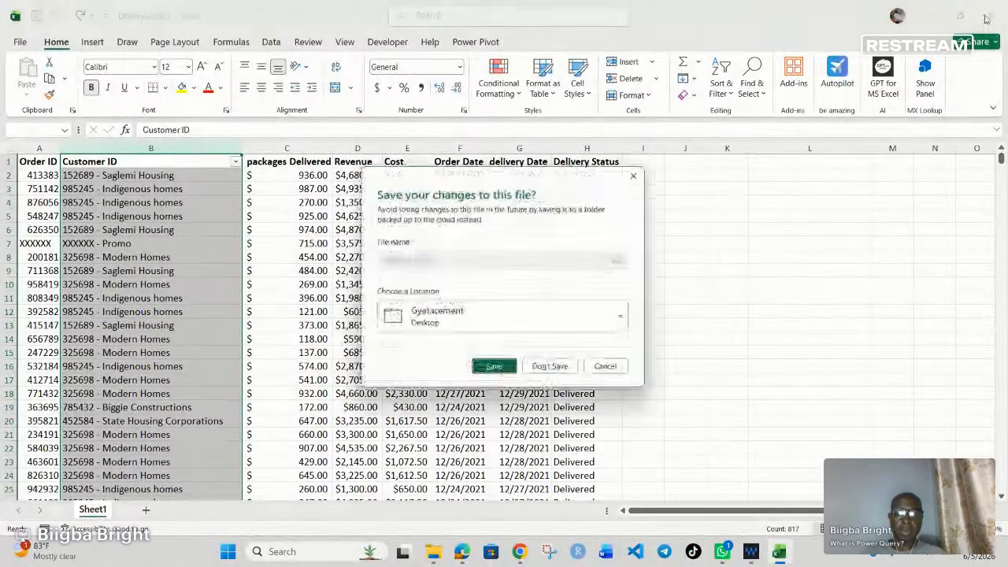
{"action": "left_click", "coordinate": [555, 370]}
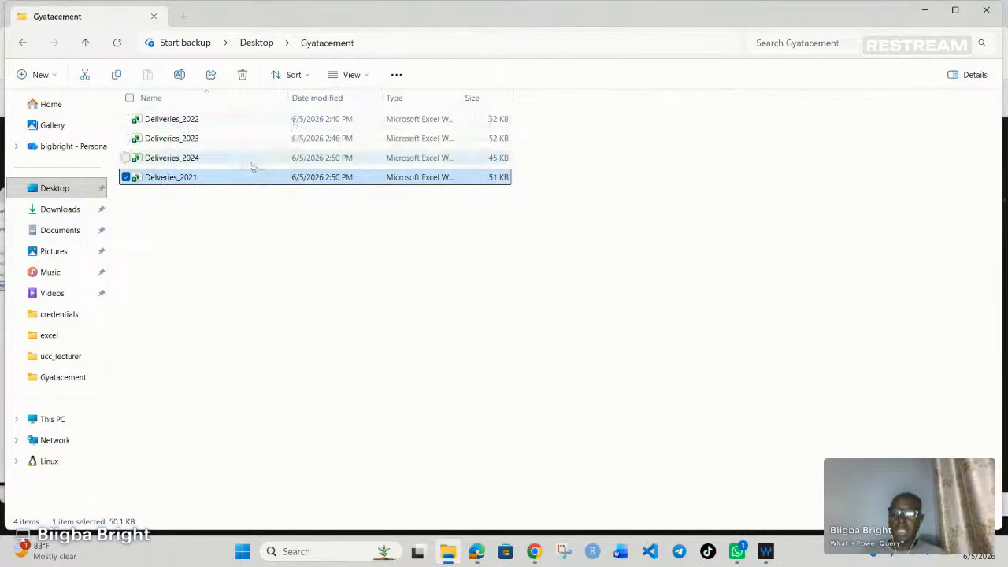
- Move the Deliveries_2024 file from the Gyatacement folder to the Desktop and close File Explorer
{"action": "left_click", "coordinate": [210, 161]}
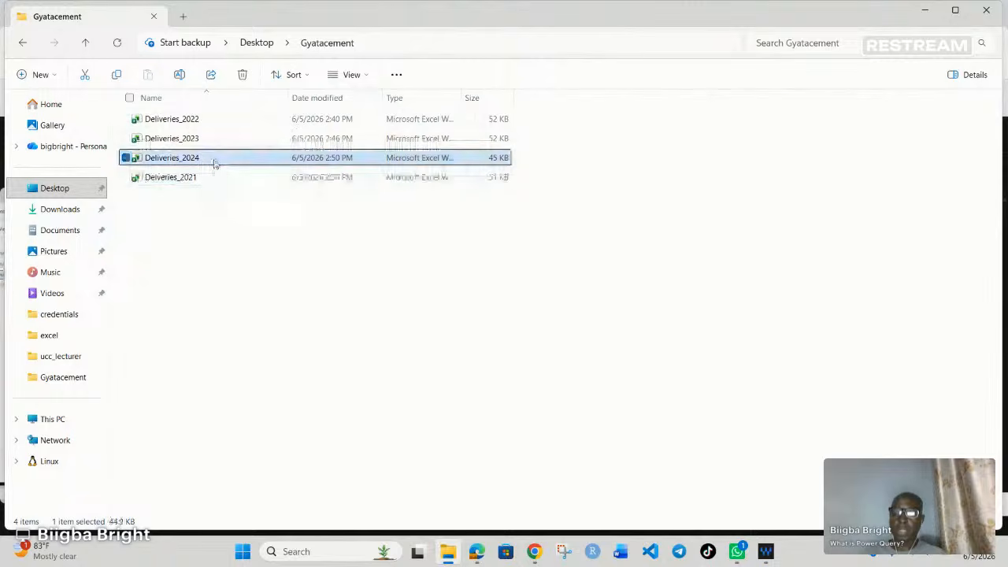
{"action": "left_click_drag", "start_coordinate": [214, 163], "coordinate": [32, 190]}
{"action": "left_click_drag", "start_coordinate": [31, 189], "coordinate": [33, 189]}
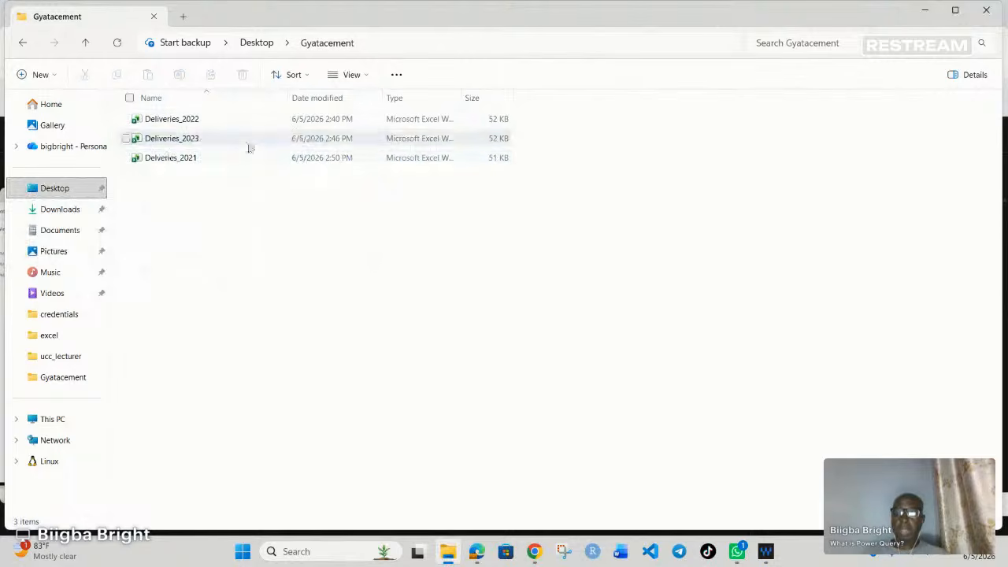
{"action": "left_click", "coordinate": [986, 9]}
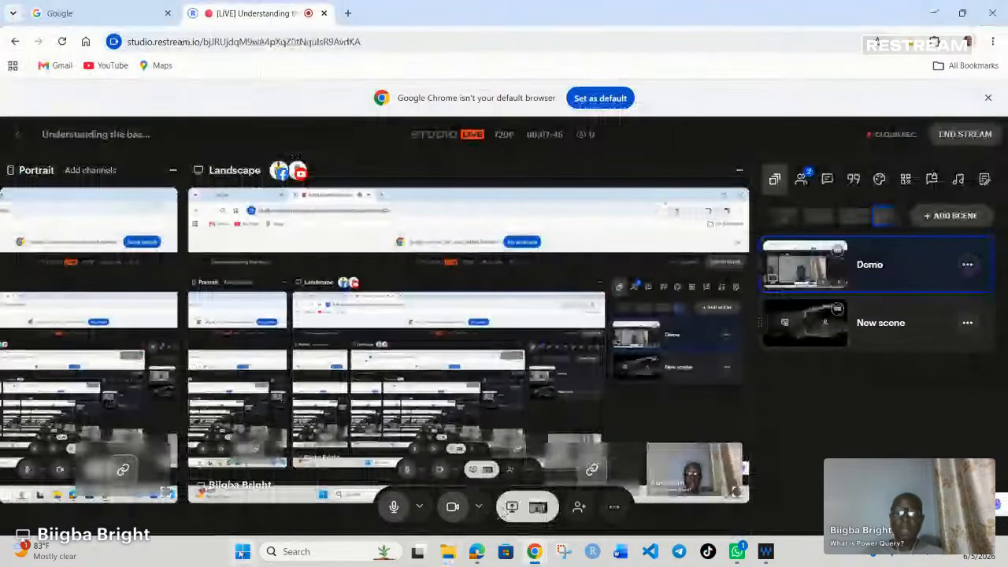
- Start a blank Excel workbook and locate the Gyatacement folder on the Desktop in File Explorer
{"action": "key", "text": "super"}
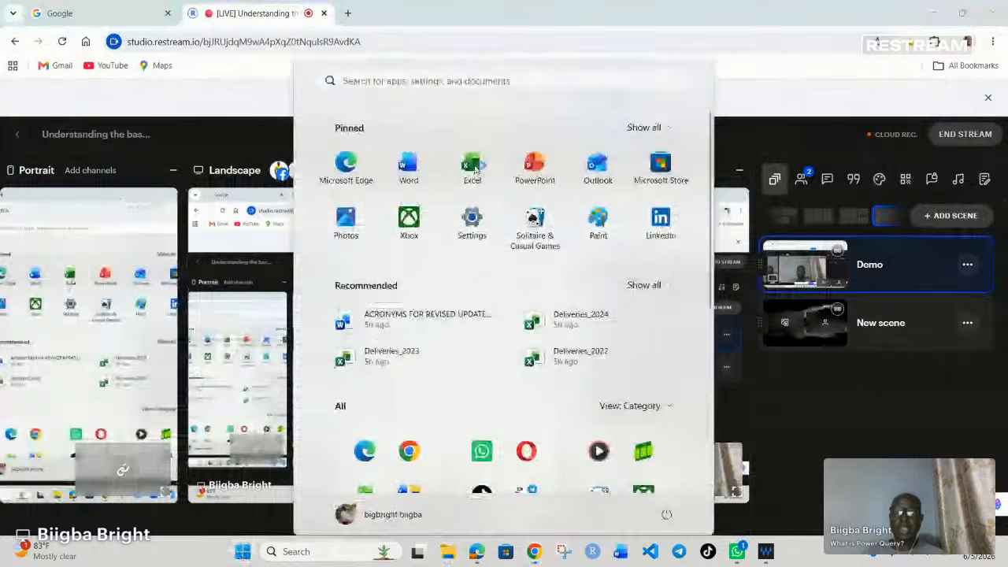
{"action": "left_click", "coordinate": [473, 165]}
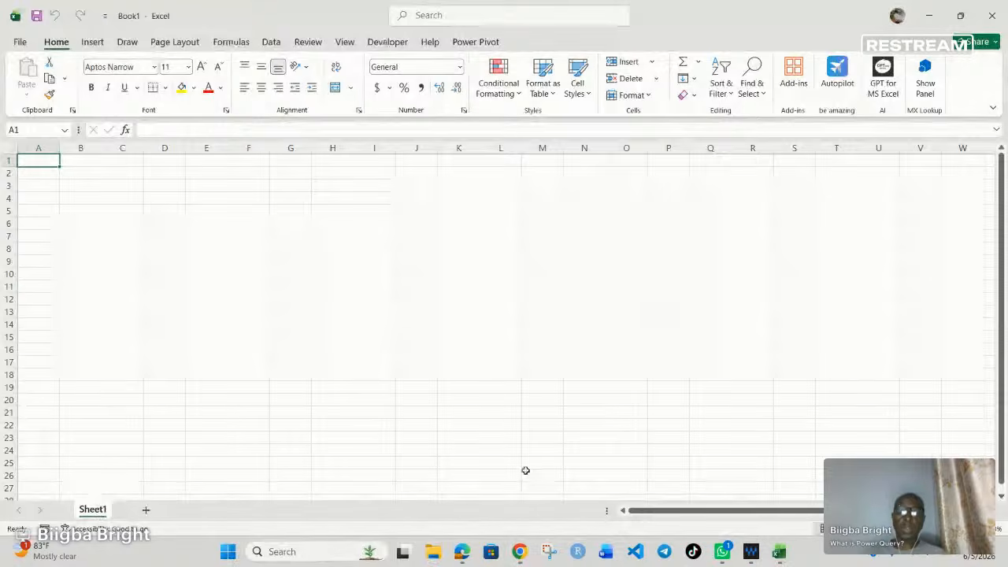
{"action": "left_click", "coordinate": [433, 552]}
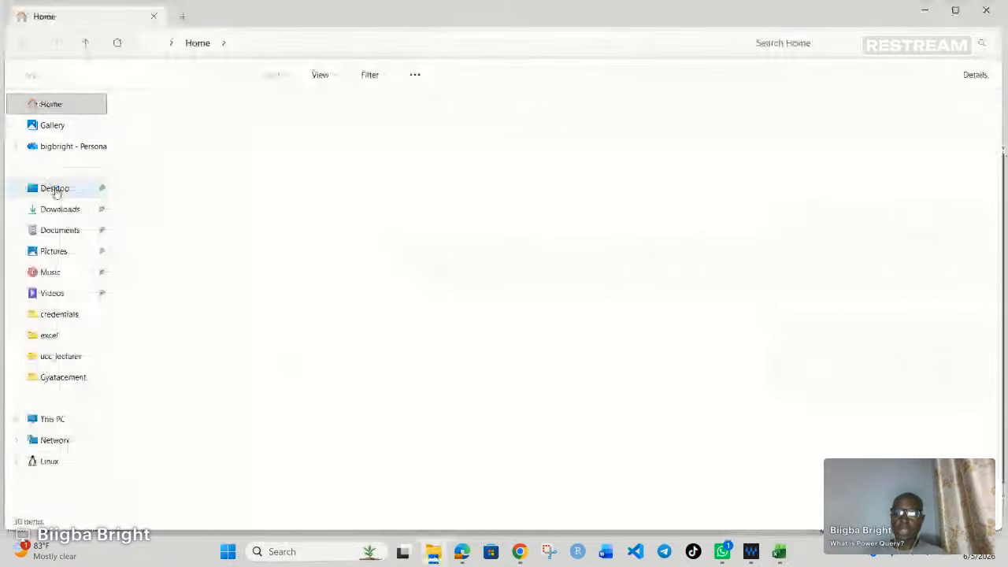
{"action": "left_click", "coordinate": [55, 190]}
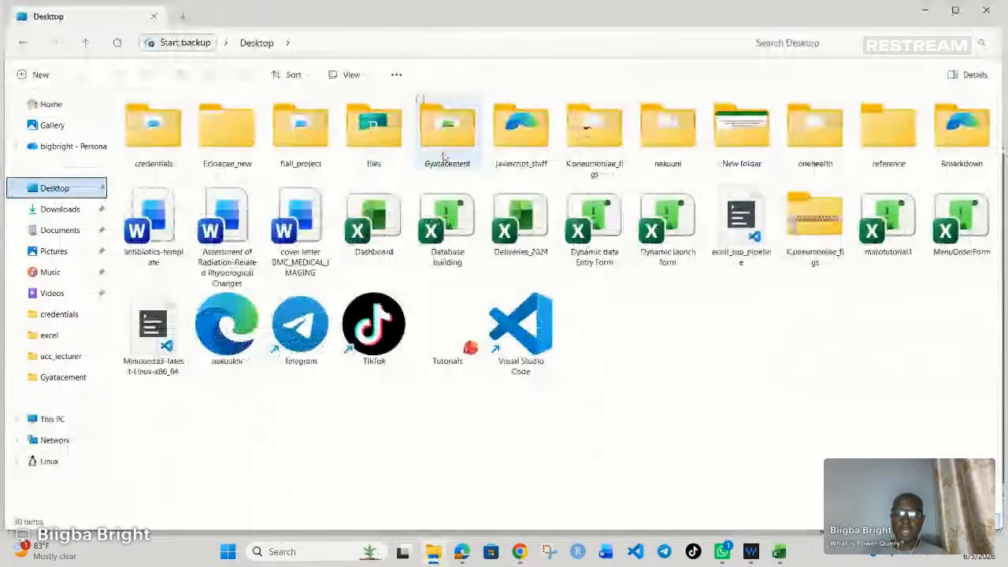
{"action": "left_click", "coordinate": [425, 110]}
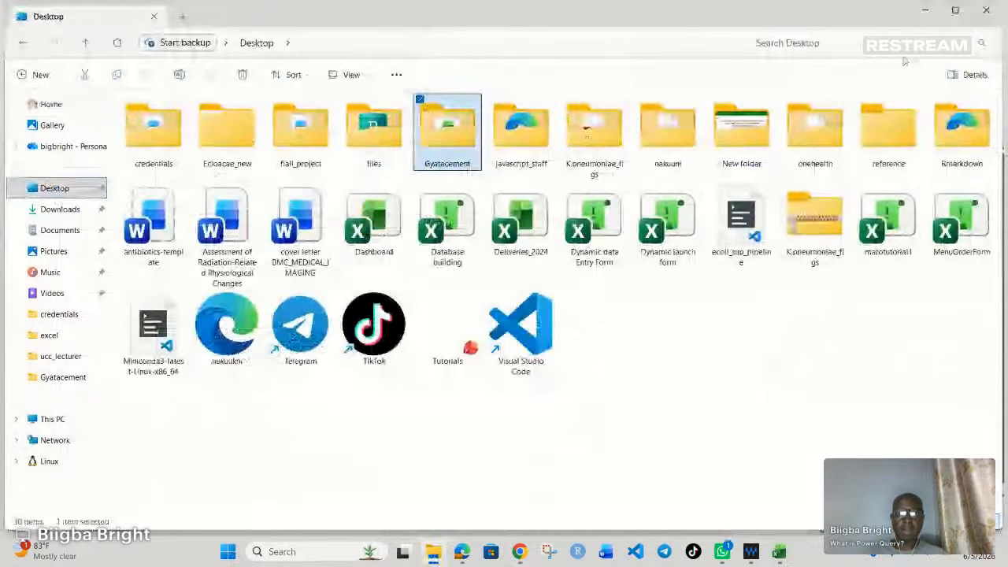
{"action": "left_click", "coordinate": [925, 11]}
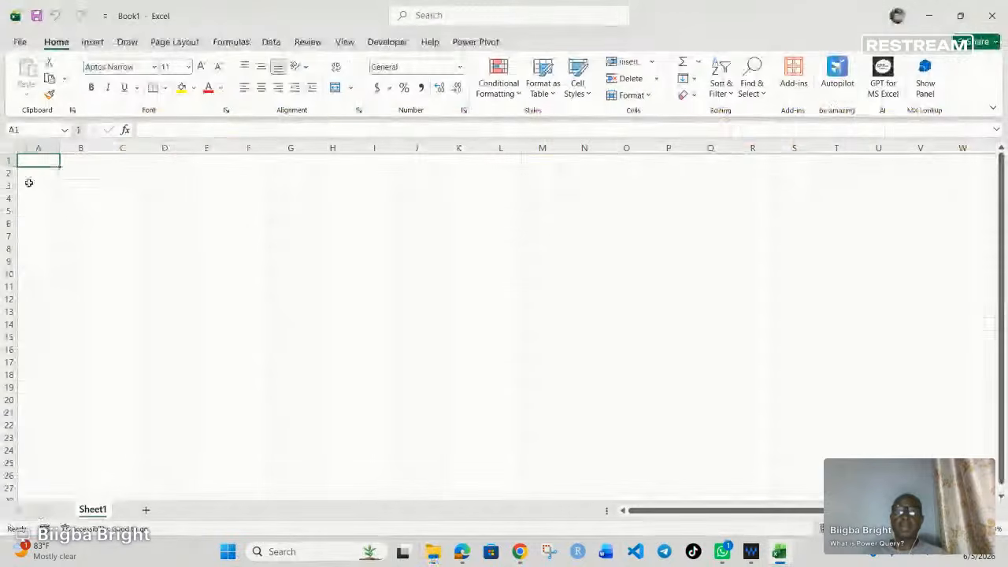
- Get data from a folder, using the Gyatacement folder on the Desktop as the source
{"action": "left_click", "coordinate": [272, 42]}
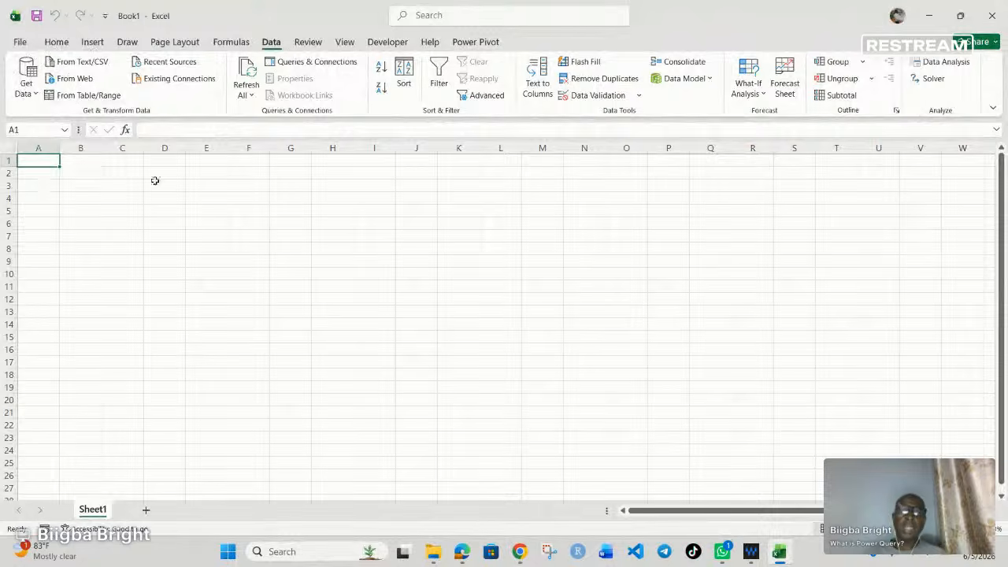
{"action": "left_click", "coordinate": [36, 93]}
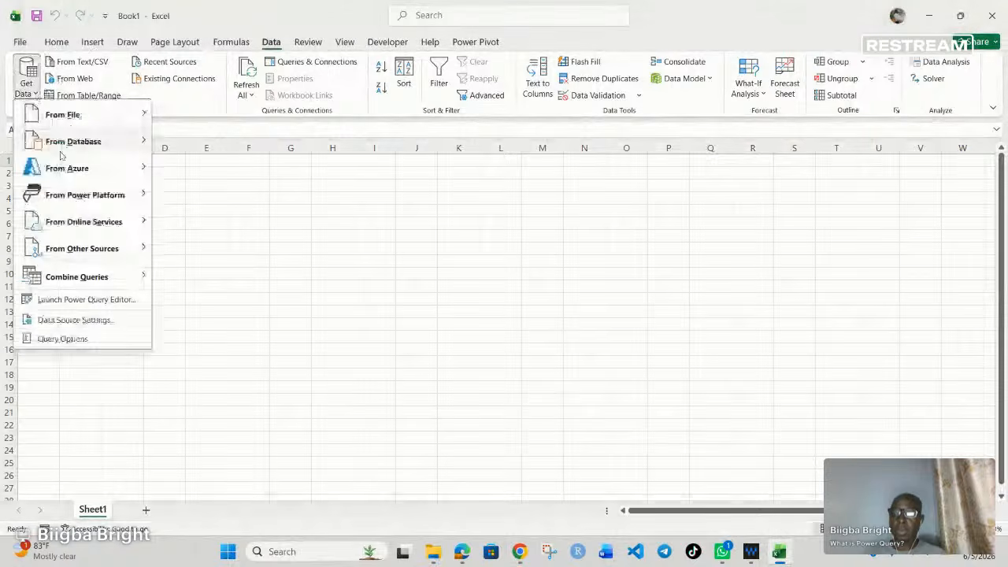
{"action": "mouse_move", "coordinate": [85, 206]}
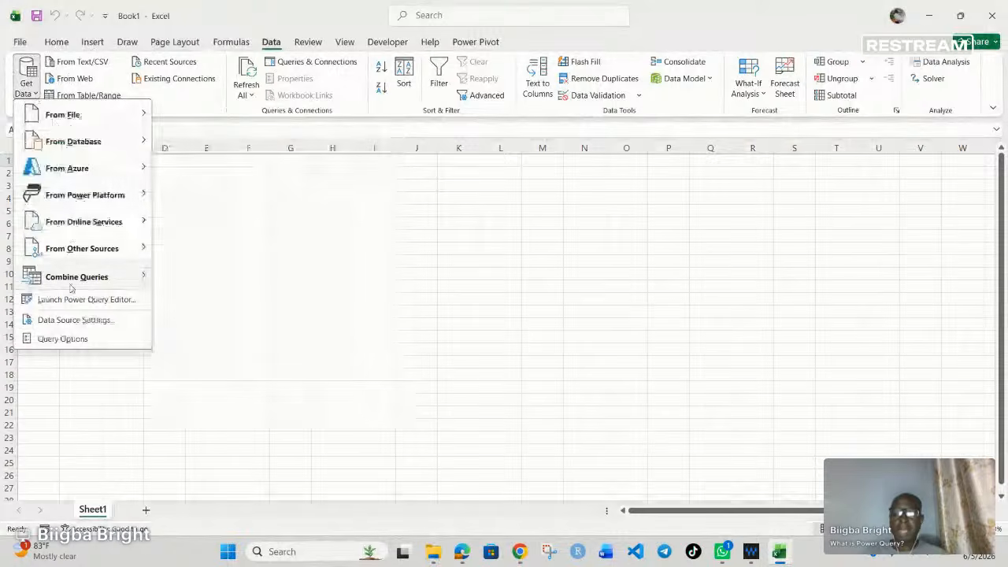
{"action": "mouse_move", "coordinate": [76, 271]}
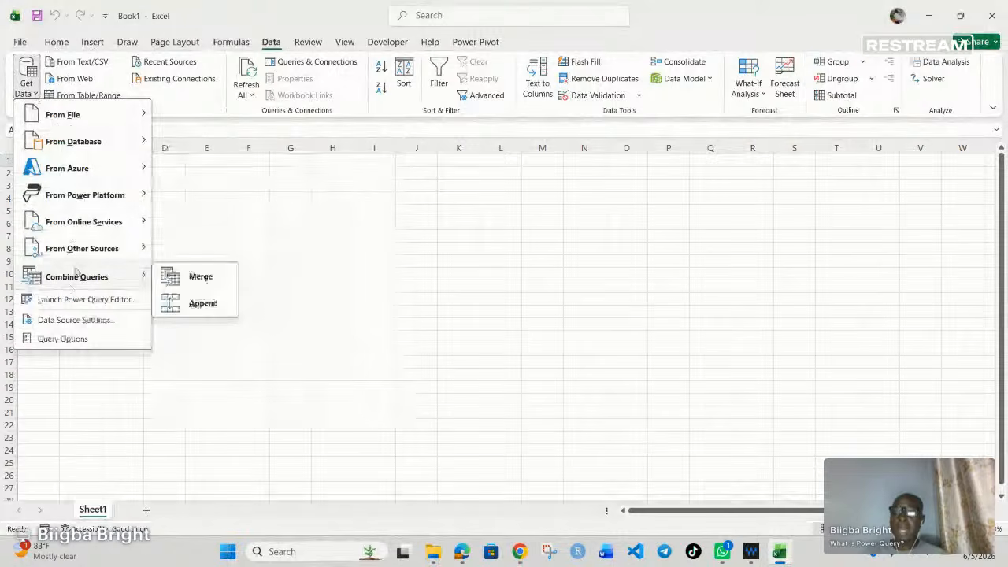
{"action": "mouse_move", "coordinate": [74, 118]}
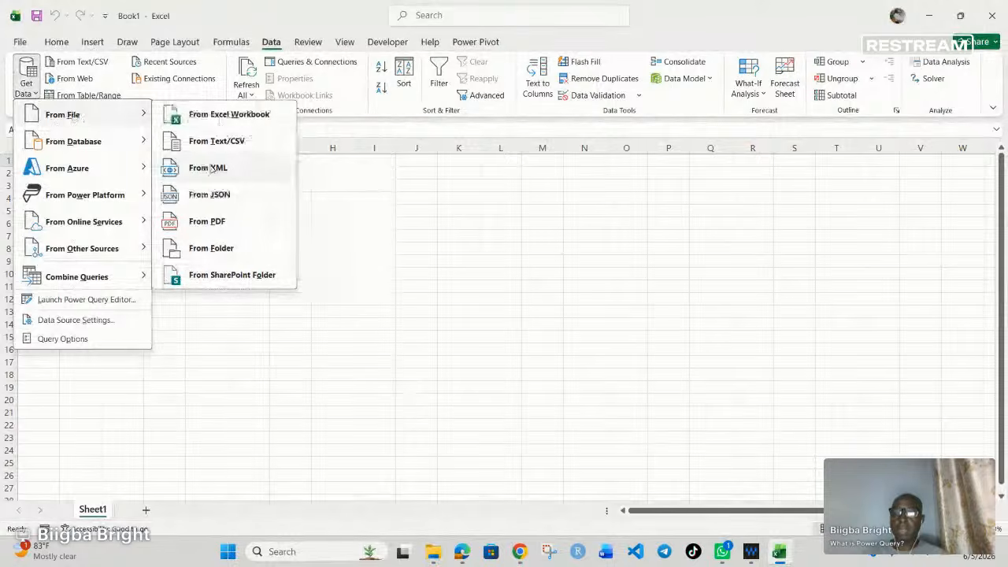
{"action": "left_click", "coordinate": [221, 250]}
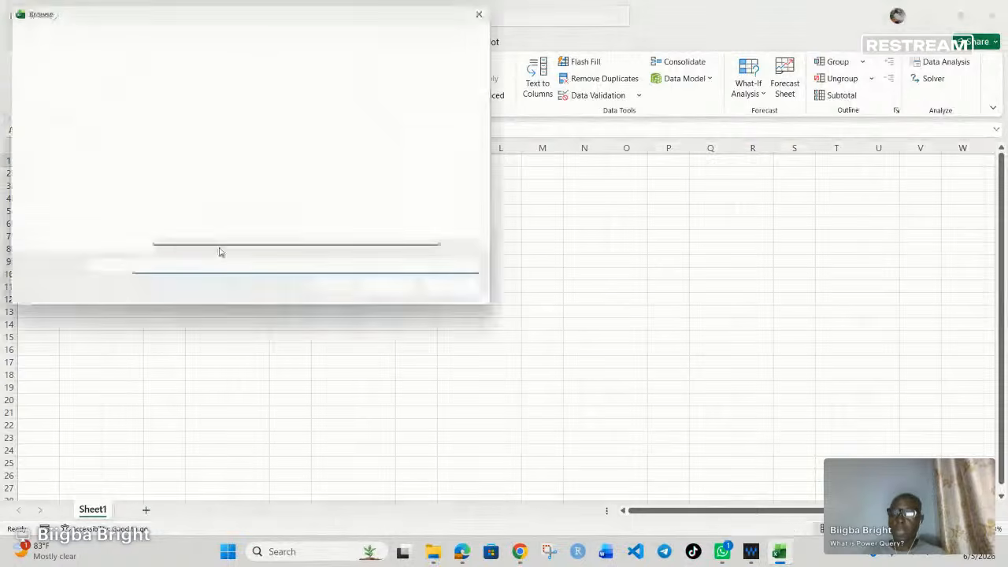
{"action": "left_click", "coordinate": [63, 152]}
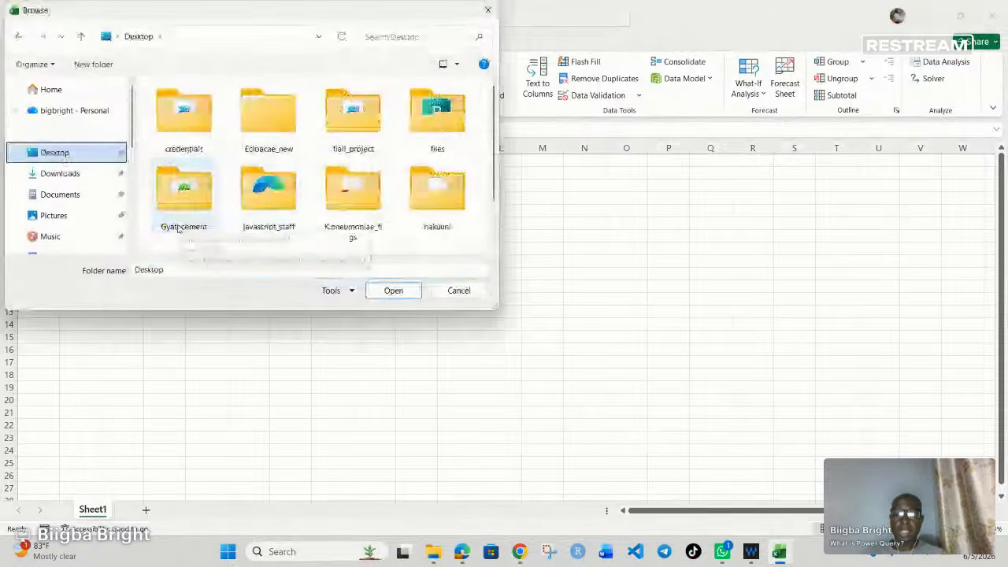
{"action": "left_click", "coordinate": [193, 200]}
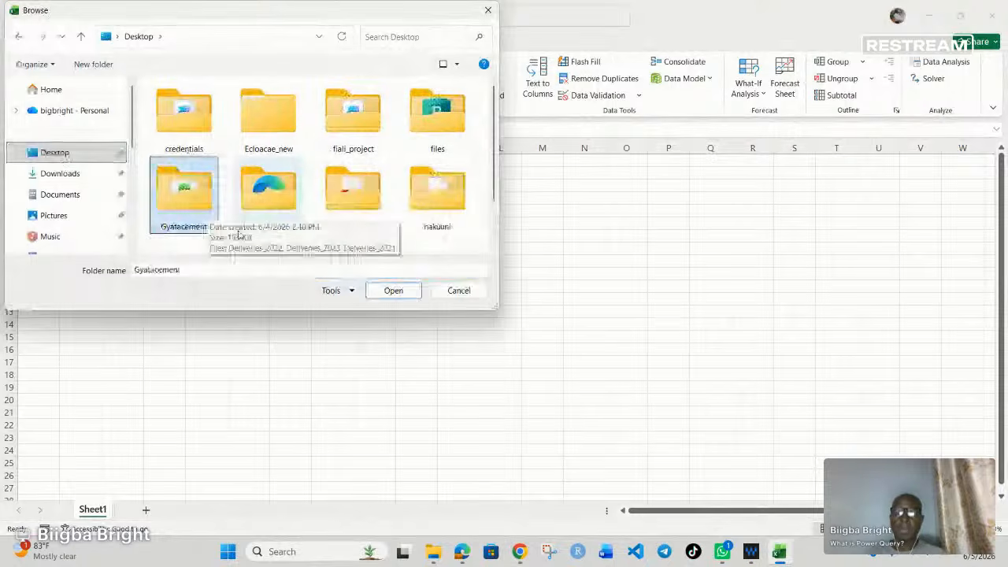
{"action": "left_click", "coordinate": [394, 291]}
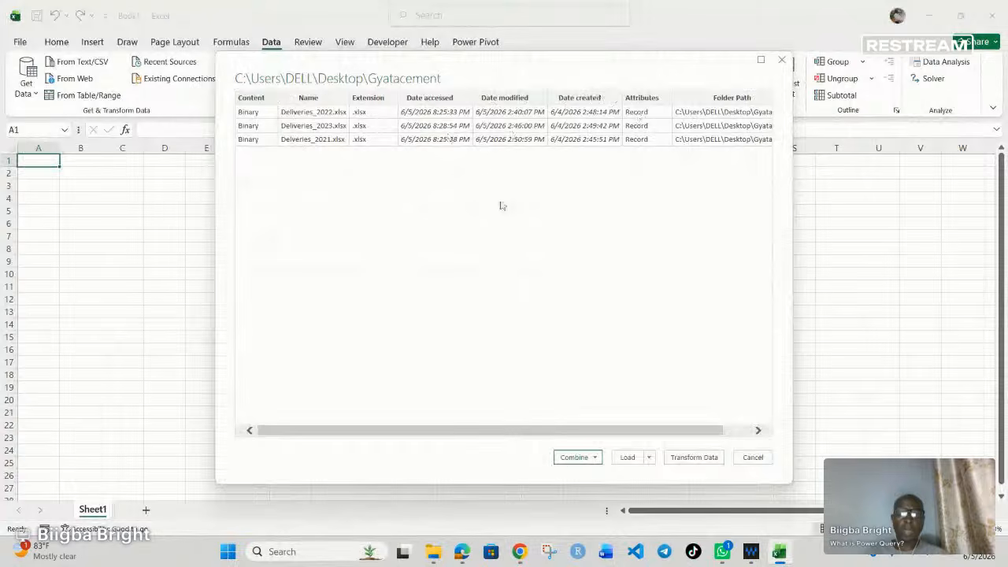
- Combine and transform the folder's workbooks, using the first file as the sample and Sheet1 as the object to extract
{"action": "left_click", "coordinate": [595, 458]}
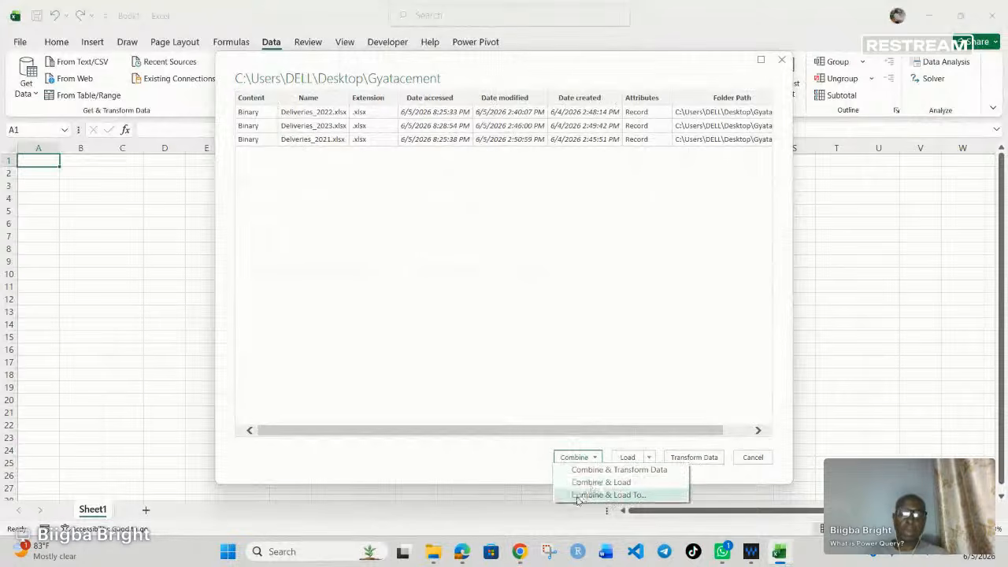
{"action": "left_click", "coordinate": [613, 471]}
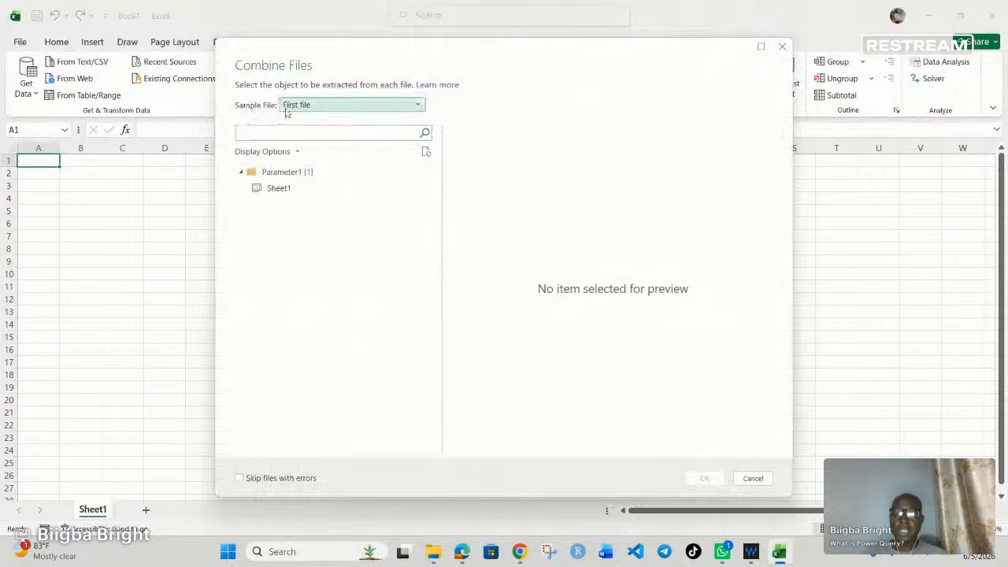
{"action": "left_click", "coordinate": [417, 105]}
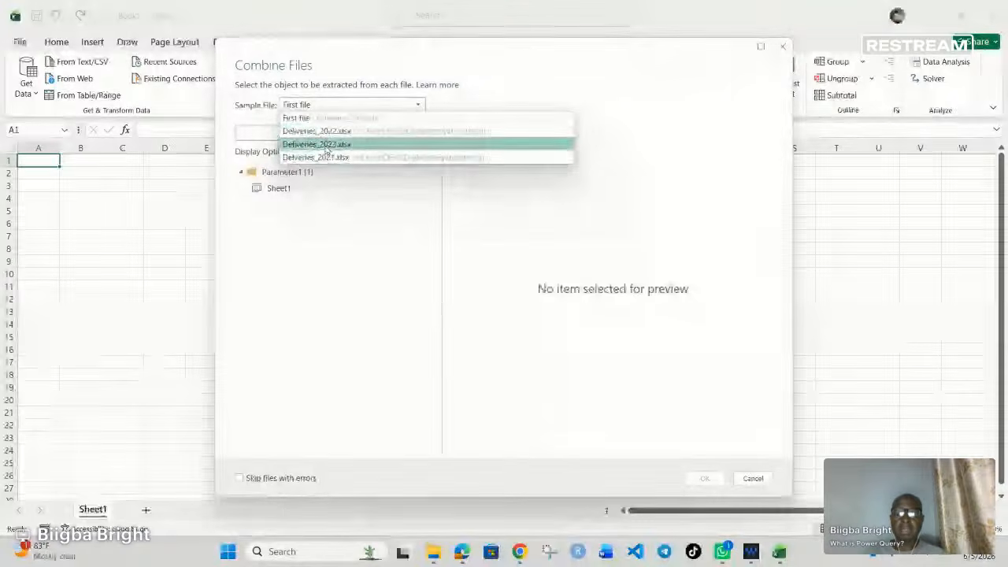
{"action": "left_click", "coordinate": [324, 106]}
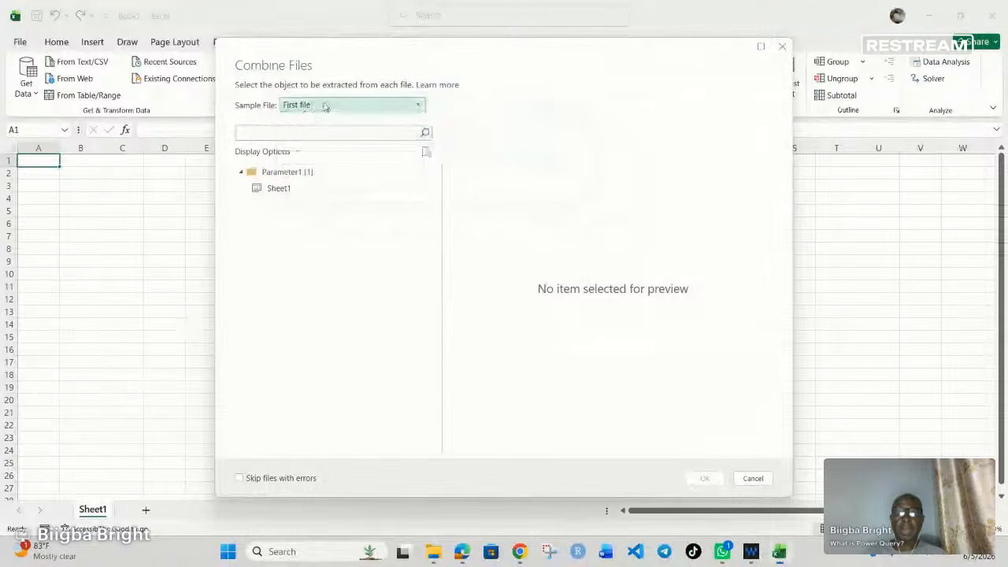
{"action": "left_click", "coordinate": [273, 189]}
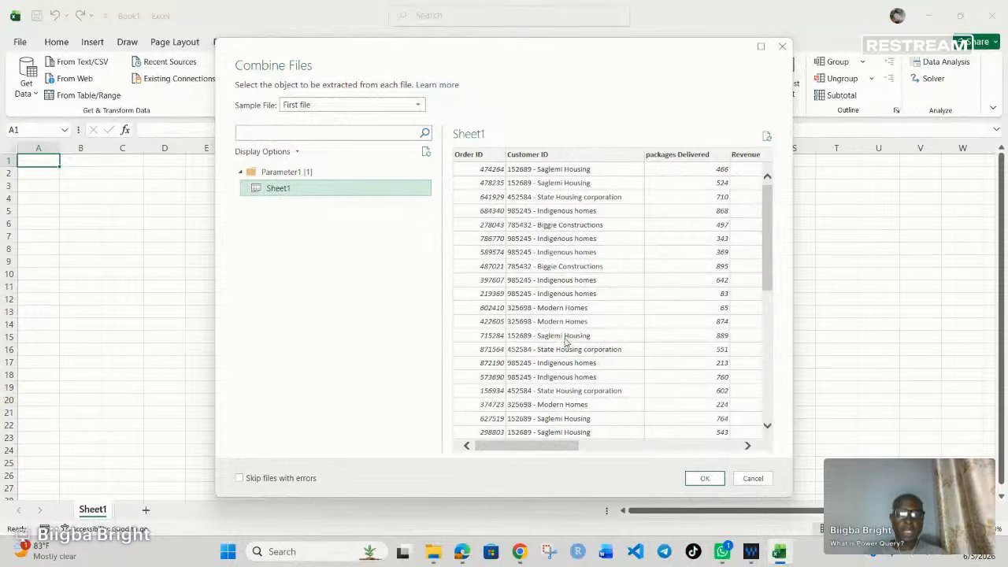
{"action": "scroll", "coordinate": [564, 340], "scroll_direction": "down", "scroll_amount": 5}
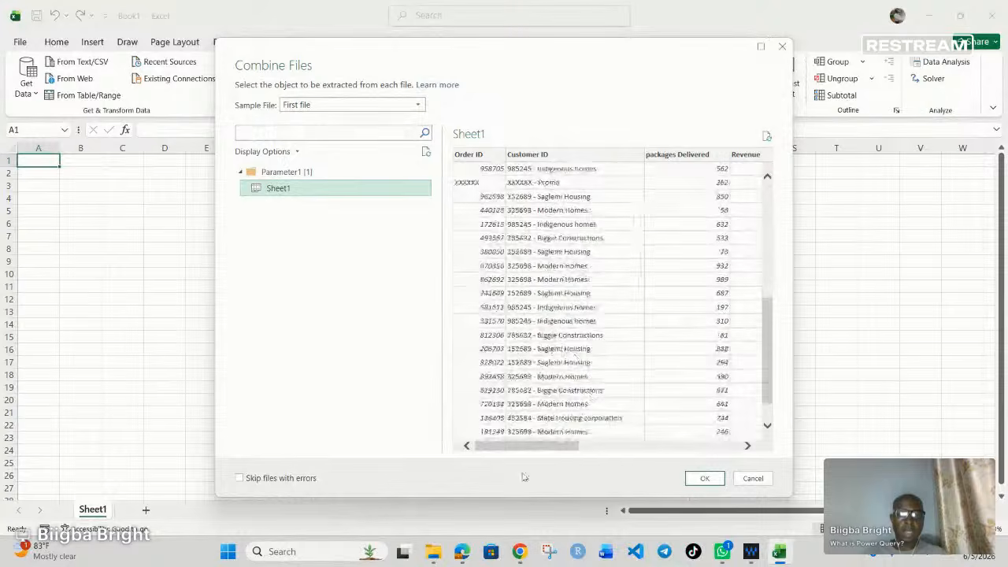
{"action": "left_click_drag", "start_coordinate": [527, 445], "coordinate": [766, 325]}
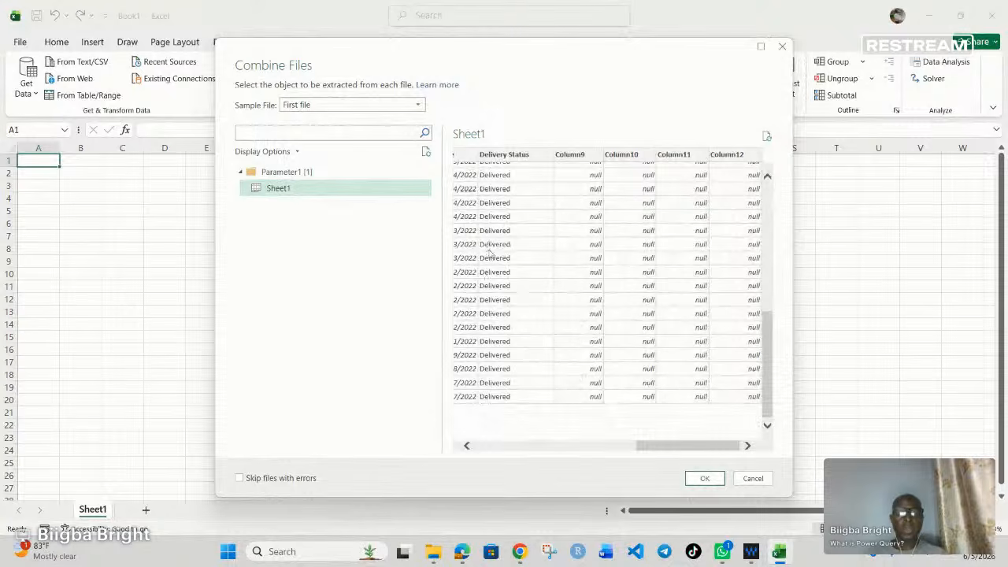
{"action": "left_click", "coordinate": [703, 478]}
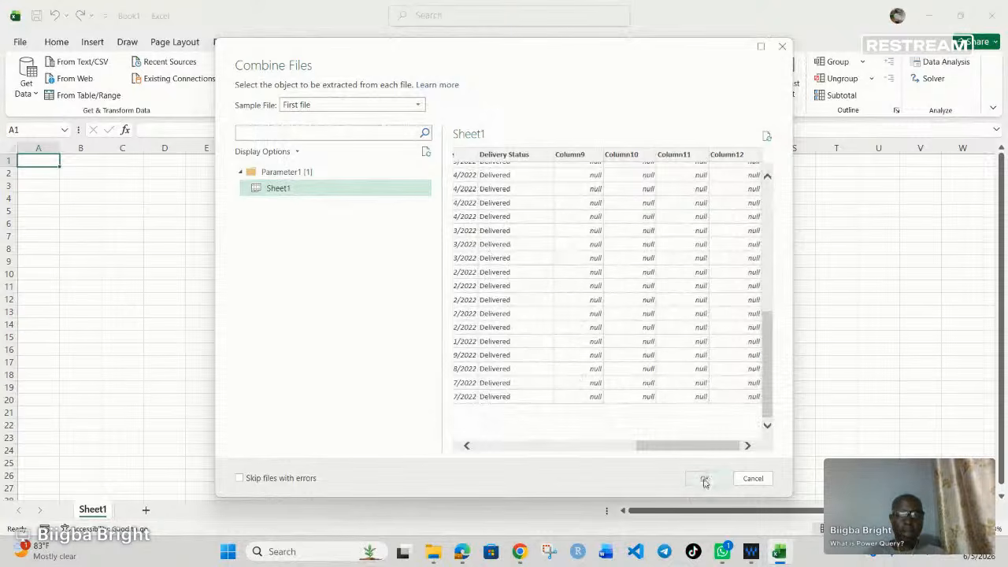
{"action": "key", "text": "alt+Tab"}
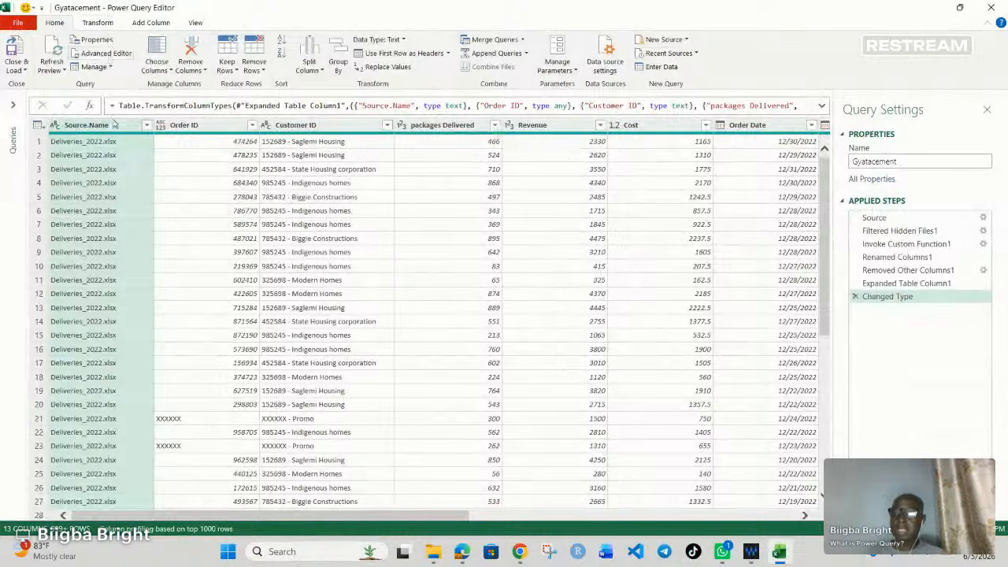
- Remove the Source.Name column from the combined query
{"action": "left_click", "coordinate": [102, 24]}
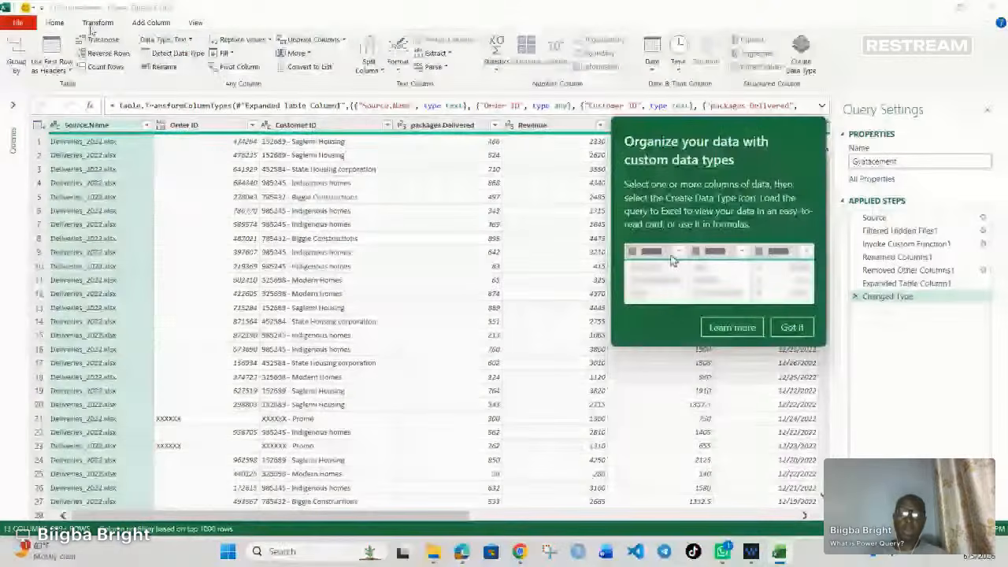
{"action": "left_click", "coordinate": [55, 24]}
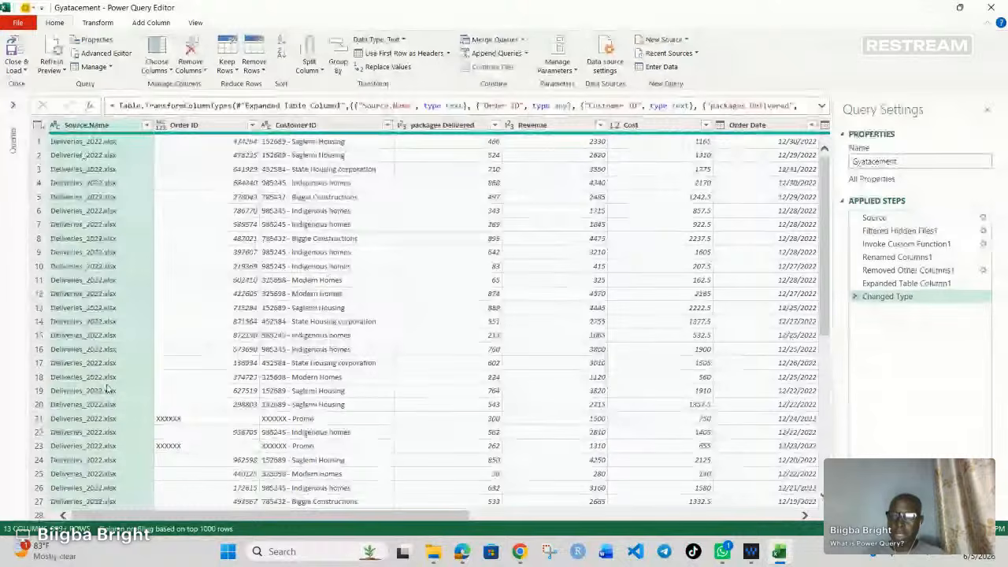
{"action": "right_click", "coordinate": [90, 127]}
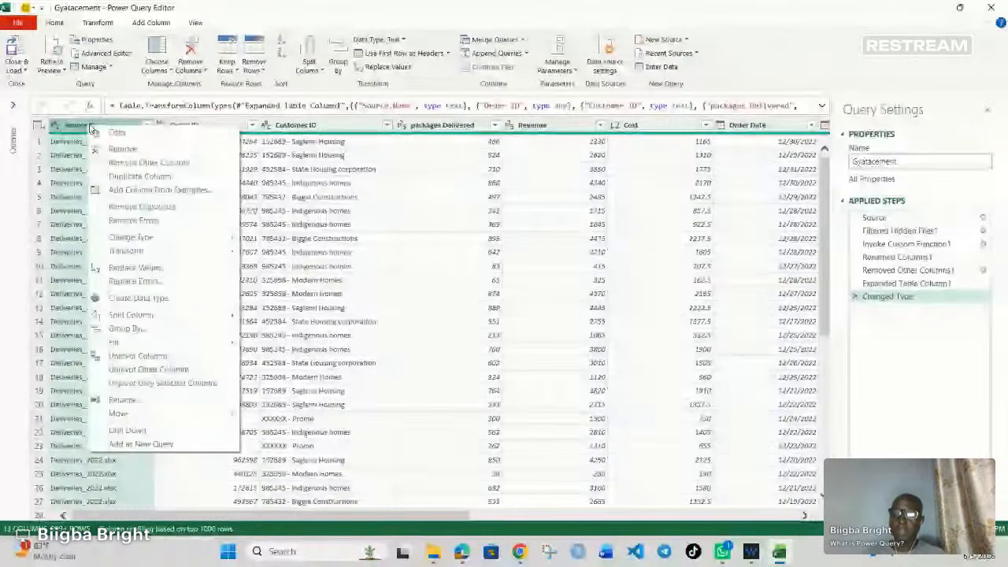
{"action": "left_click", "coordinate": [122, 149]}
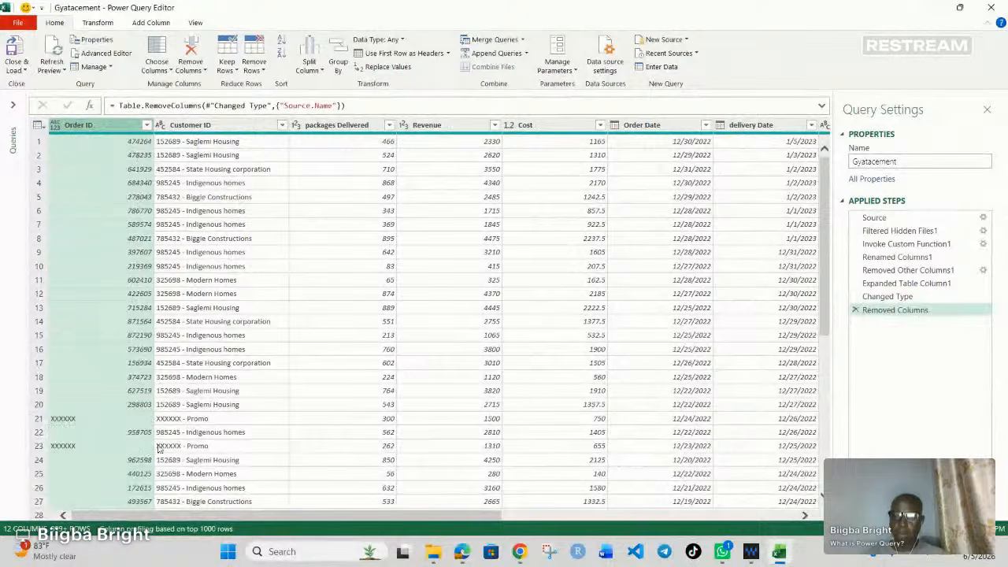
- Filter the Order ID column to exclude the XXXXXX rows
{"action": "left_click", "coordinate": [146, 125]}
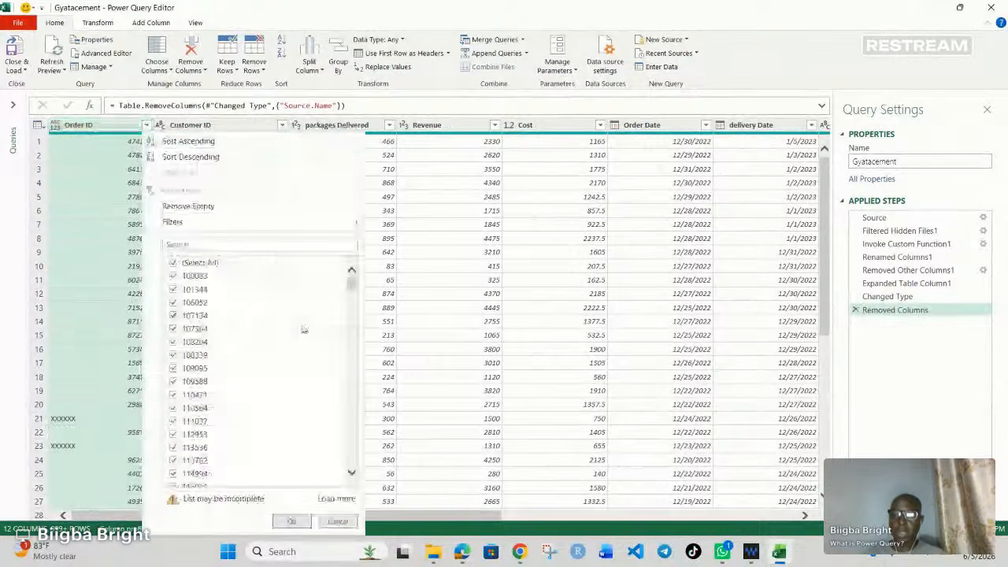
{"action": "left_click_drag", "start_coordinate": [359, 282], "coordinate": [361, 473]}
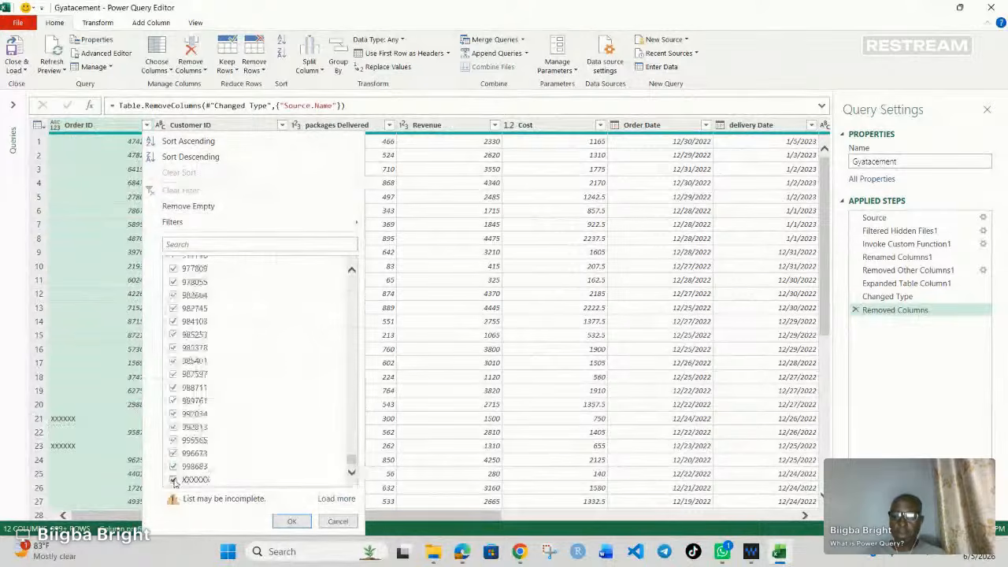
{"action": "left_click", "coordinate": [246, 482]}
{"action": "left_click", "coordinate": [291, 521]}
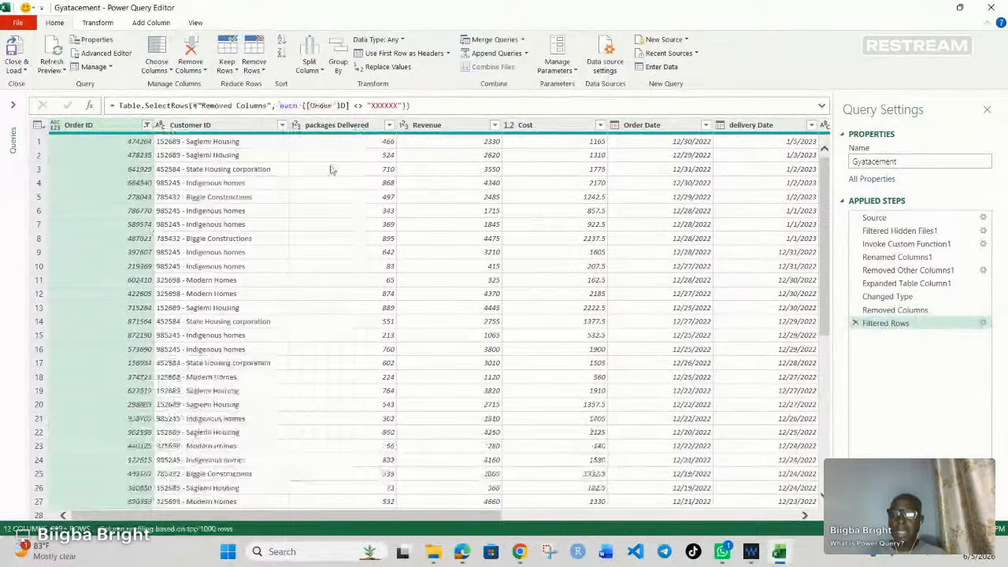
- Split the Customer ID column by a custom hyphen delimiter at each occurrence of the delimiter
{"action": "left_click", "coordinate": [196, 126]}
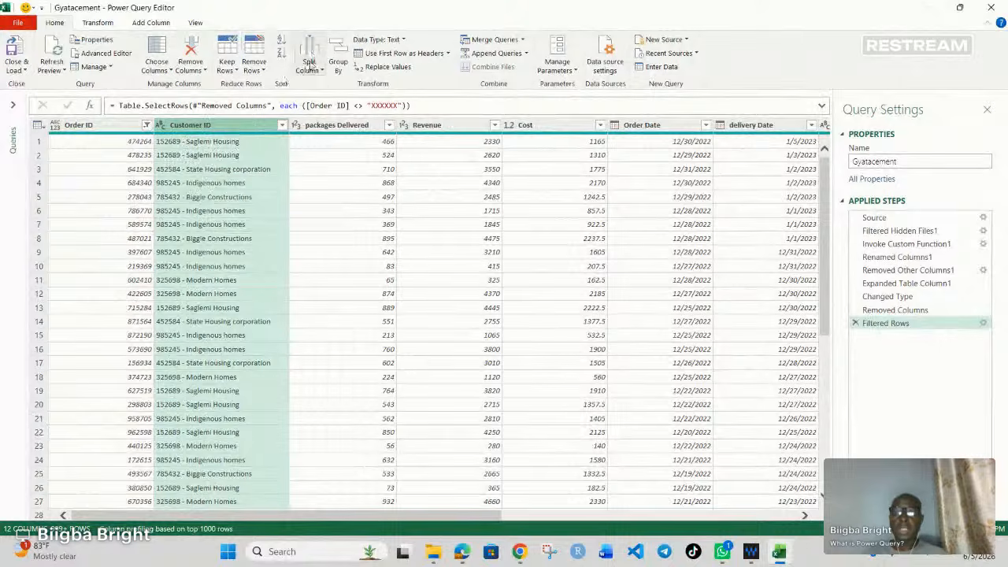
{"action": "left_click", "coordinate": [322, 71]}
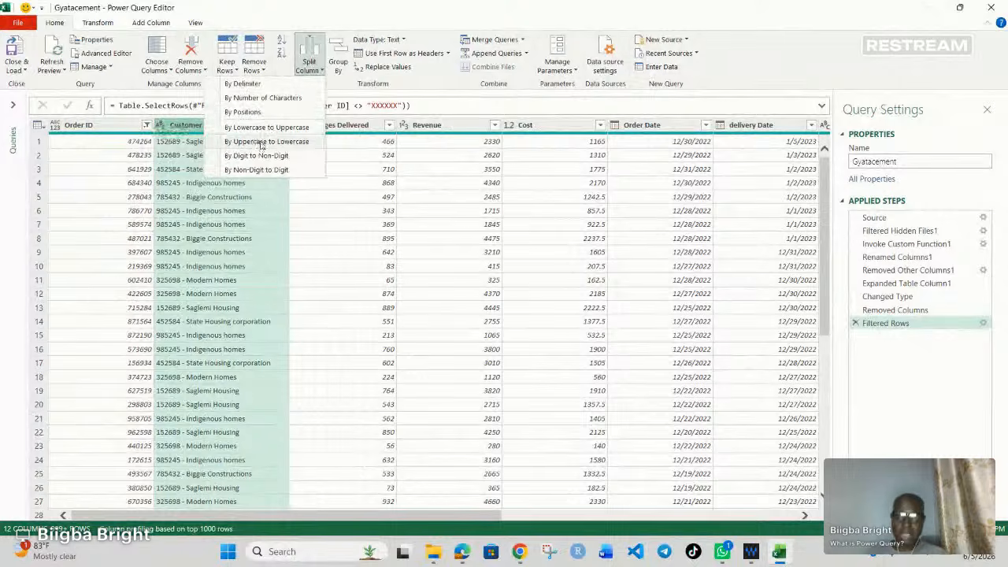
{"action": "left_click", "coordinate": [247, 86]}
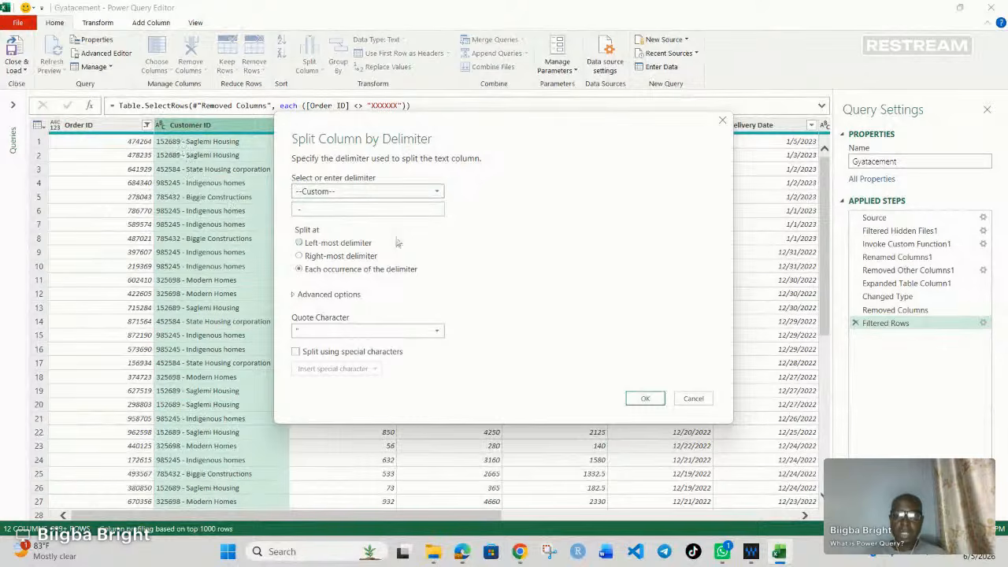
{"action": "left_click", "coordinate": [650, 400]}
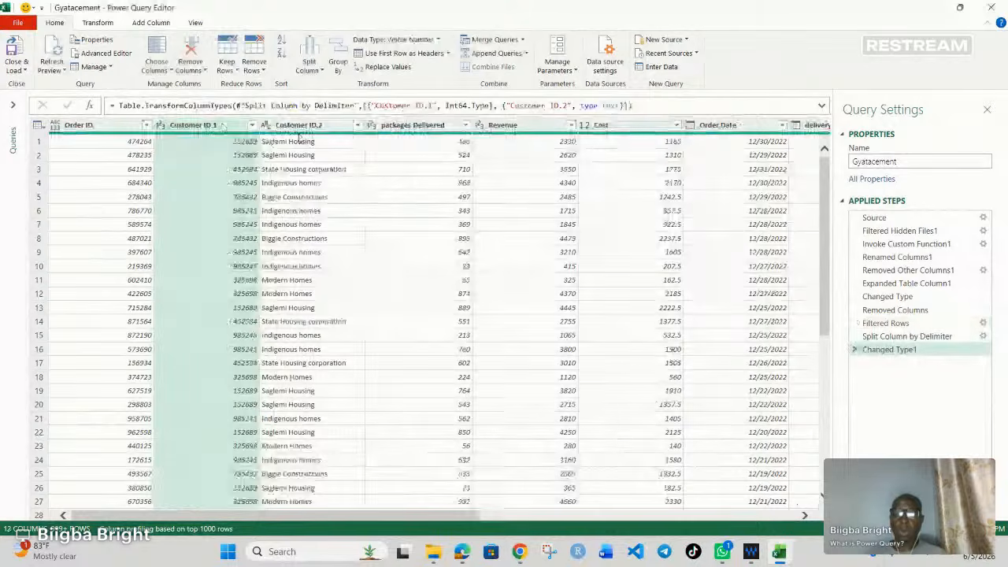
- Rename the two split columns as Customer ID and Customer Name
{"action": "double_click", "coordinate": [220, 126]}
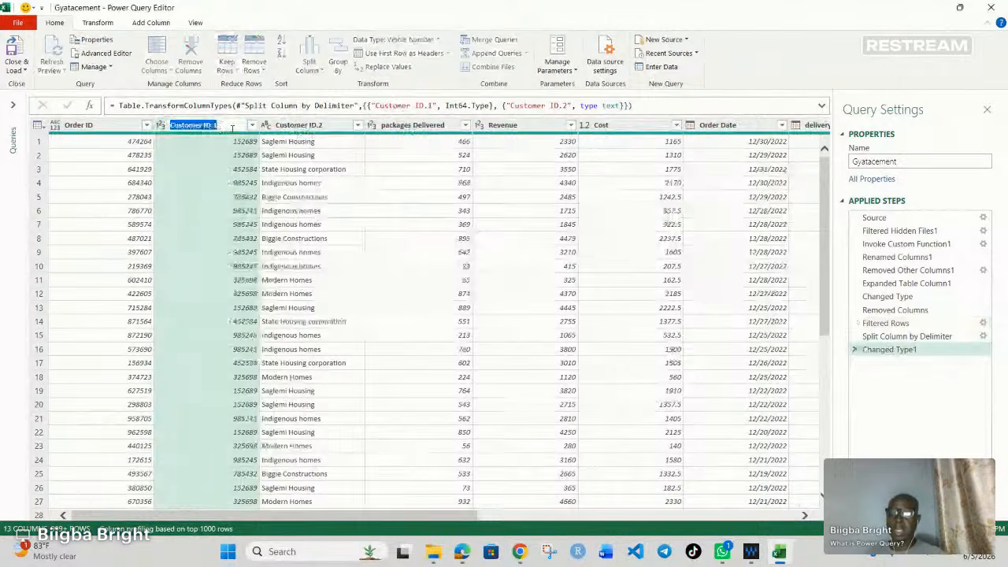
{"action": "type", "text": "Customer ID"}
{"action": "key", "text": "Return"}
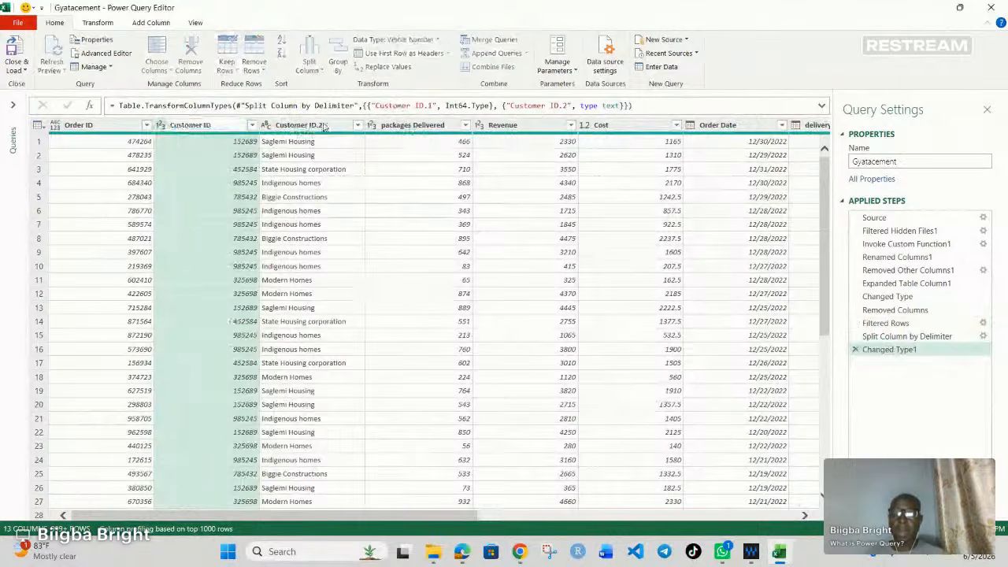
{"action": "double_click", "coordinate": [327, 126]}
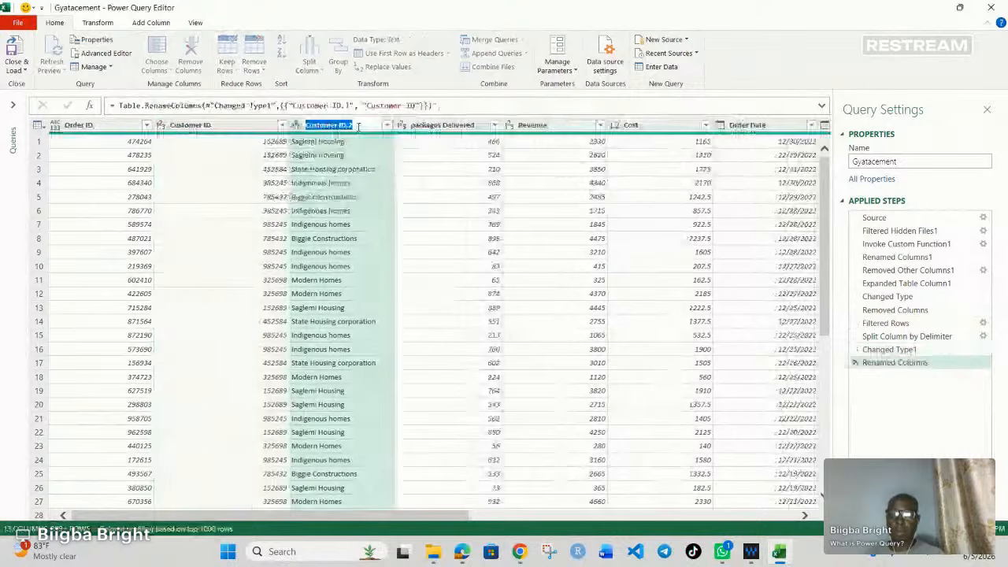
{"action": "type", "text": "Customer Nam"}
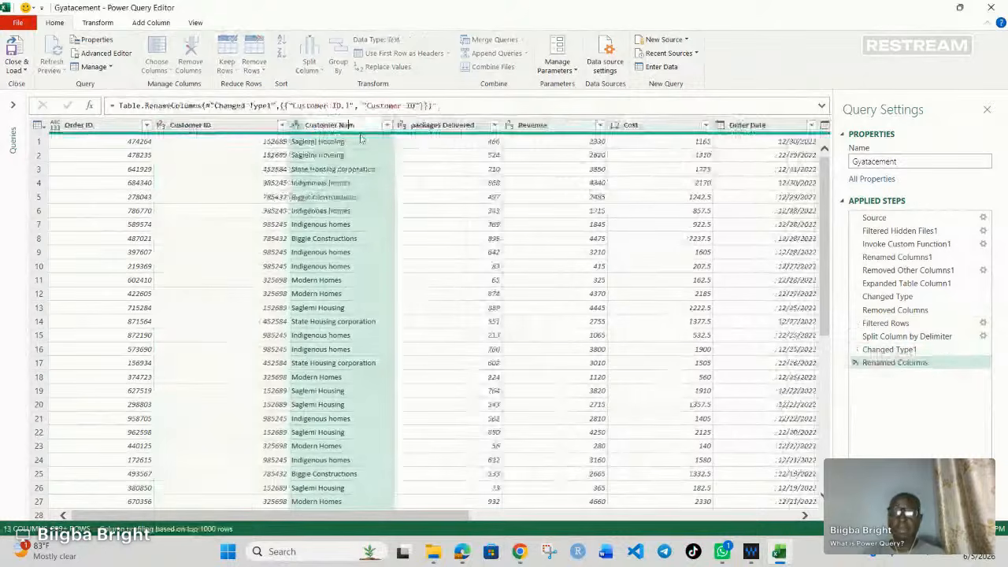
{"action": "type", "text": "e"}
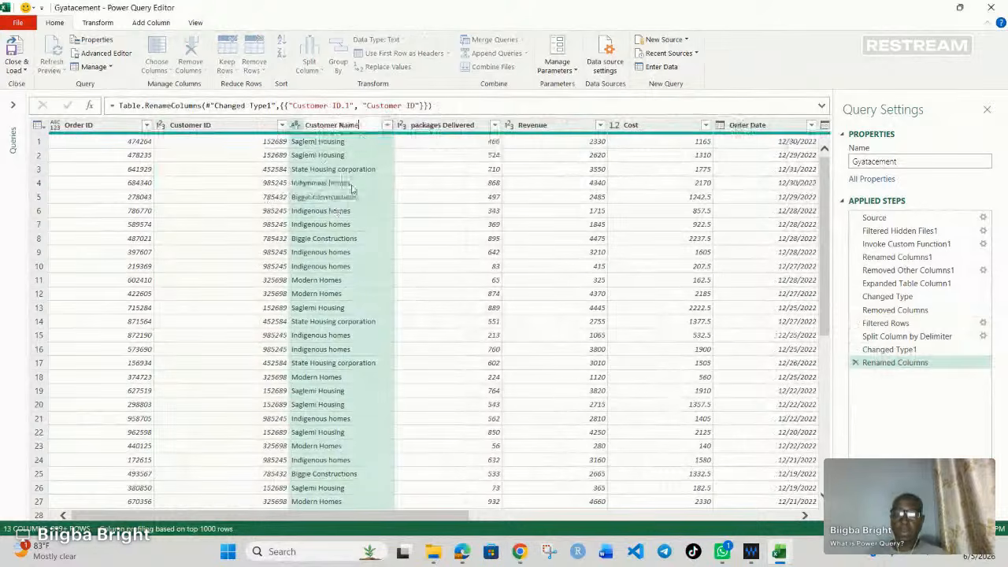
{"action": "key", "text": "Return"}
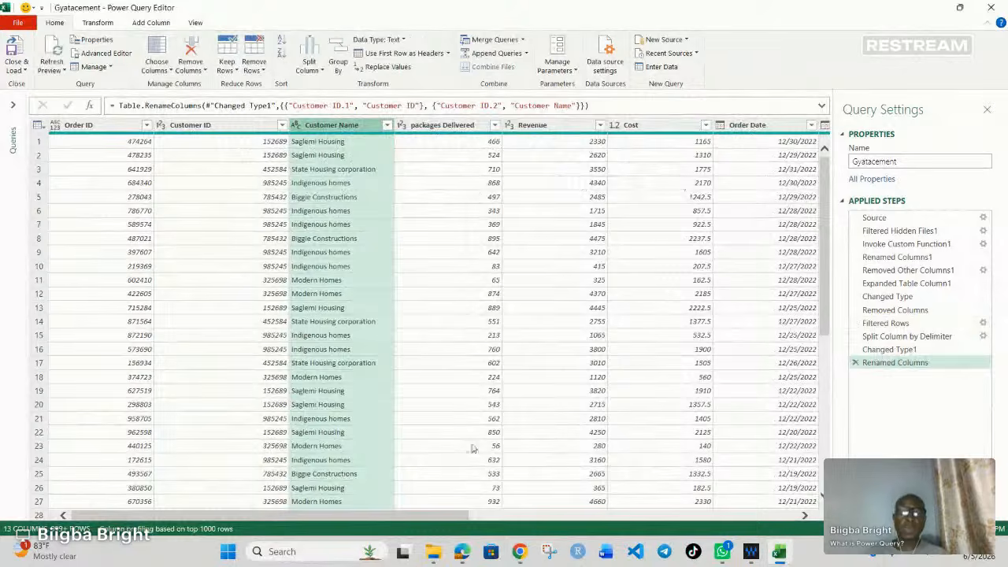
- Add a new column that subtracts Cost from Revenue using the standard Subtract operation
{"action": "scroll", "coordinate": [477, 443], "scroll_direction": "right", "scroll_amount": 3}
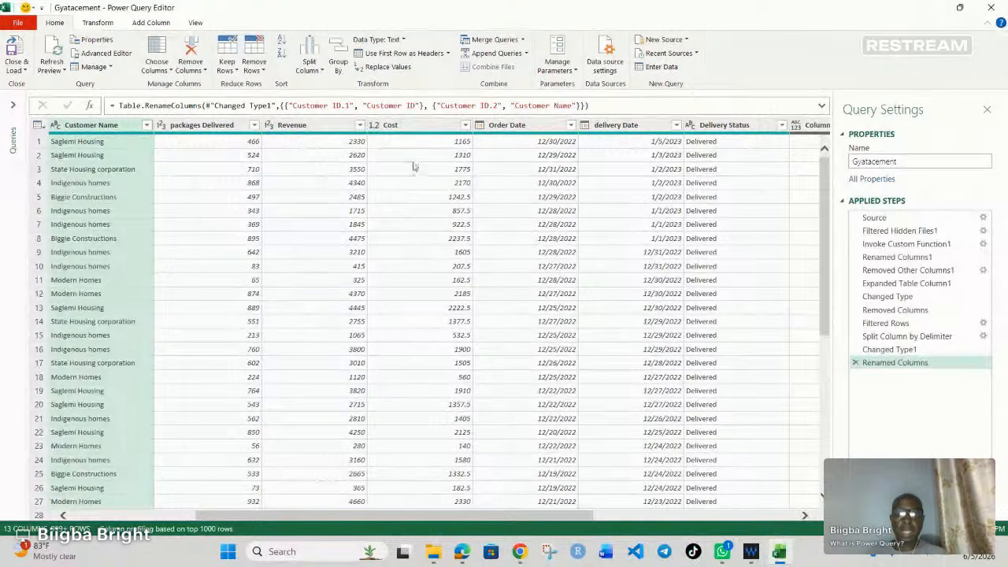
{"action": "left_click", "coordinate": [312, 128]}
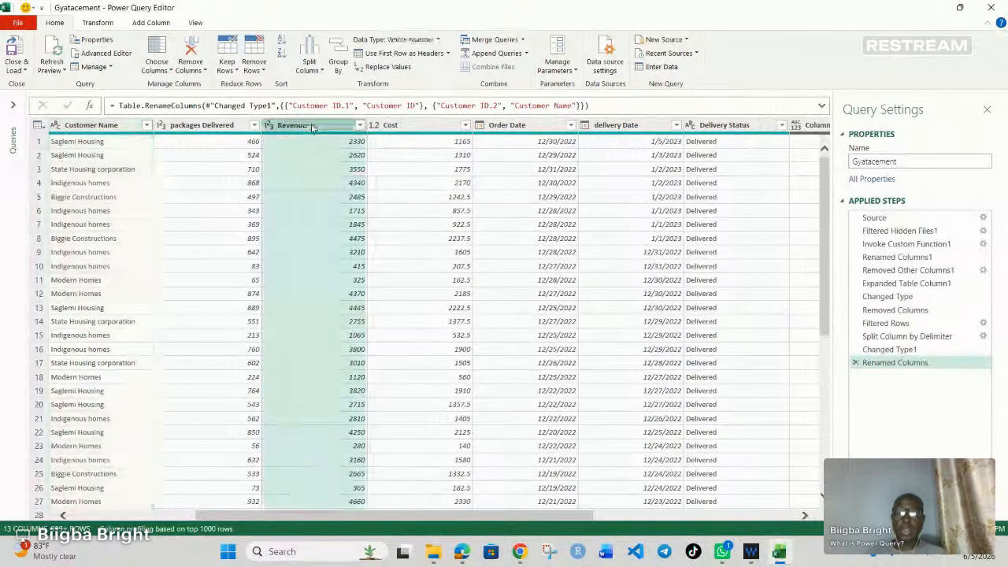
{"action": "left_click", "coordinate": [404, 127], "text": "ctrl"}
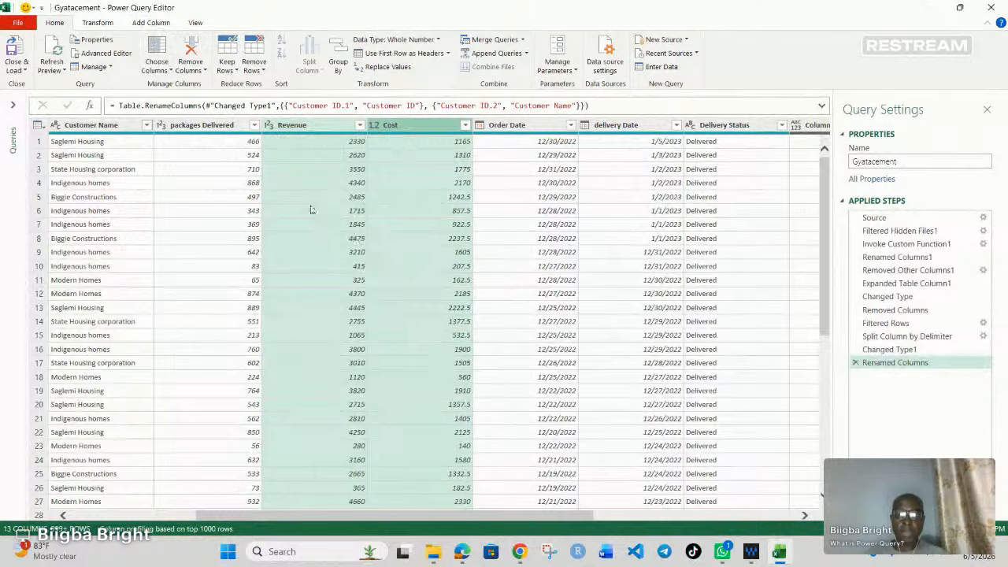
{"action": "left_click", "coordinate": [150, 23]}
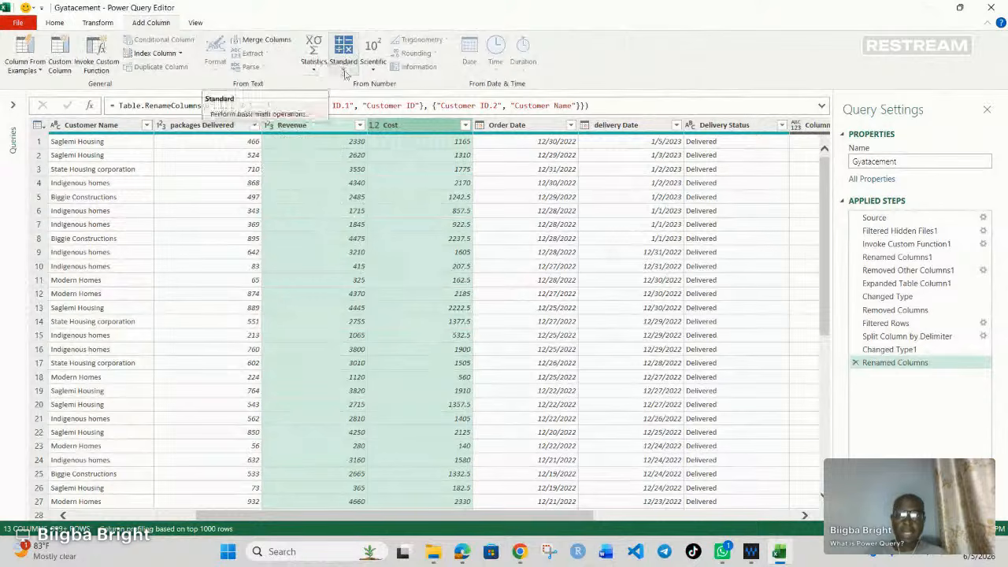
{"action": "left_click", "coordinate": [344, 73]}
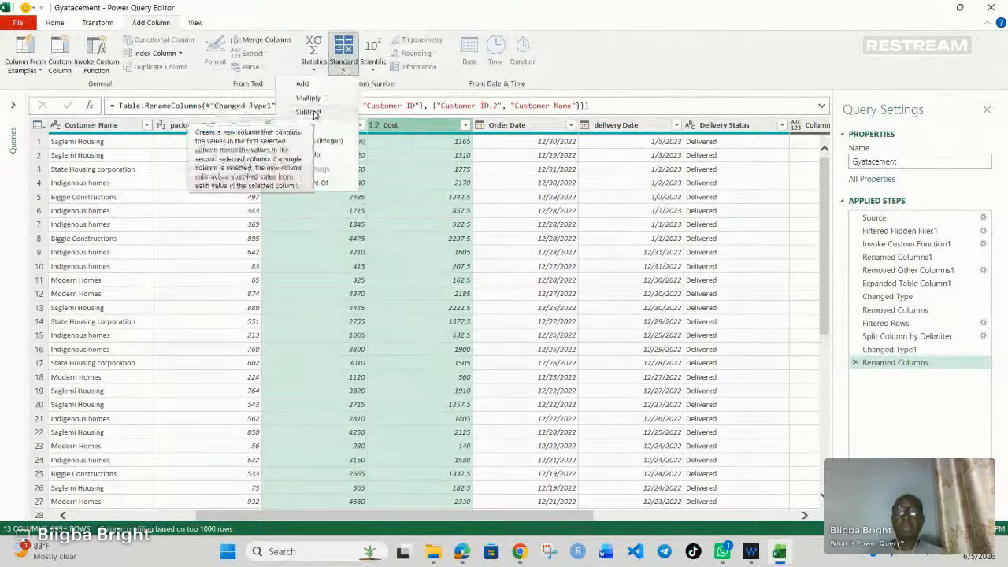
{"action": "left_click", "coordinate": [313, 112]}
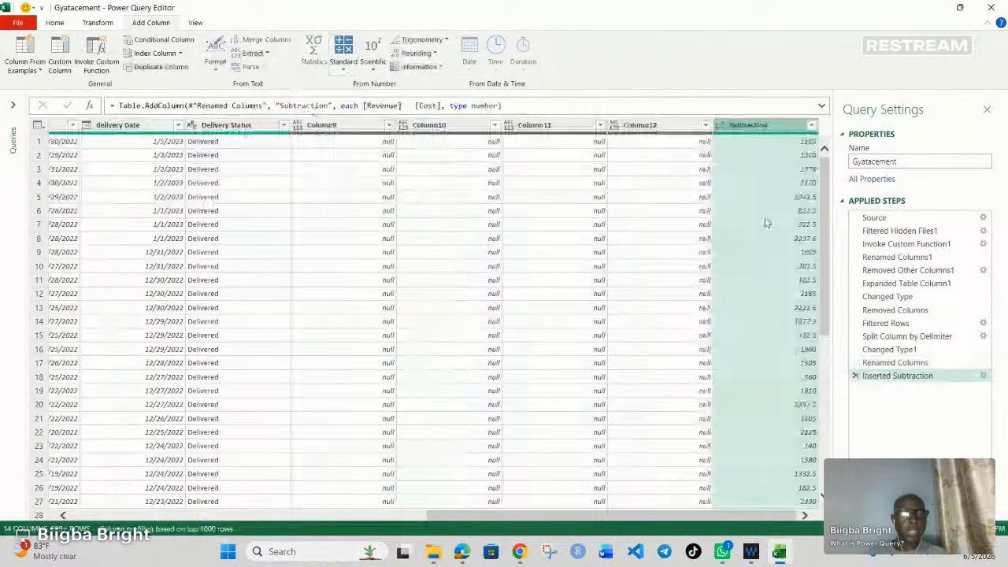
- Rename the new subtraction column as Profit
{"action": "double_click", "coordinate": [750, 131]}
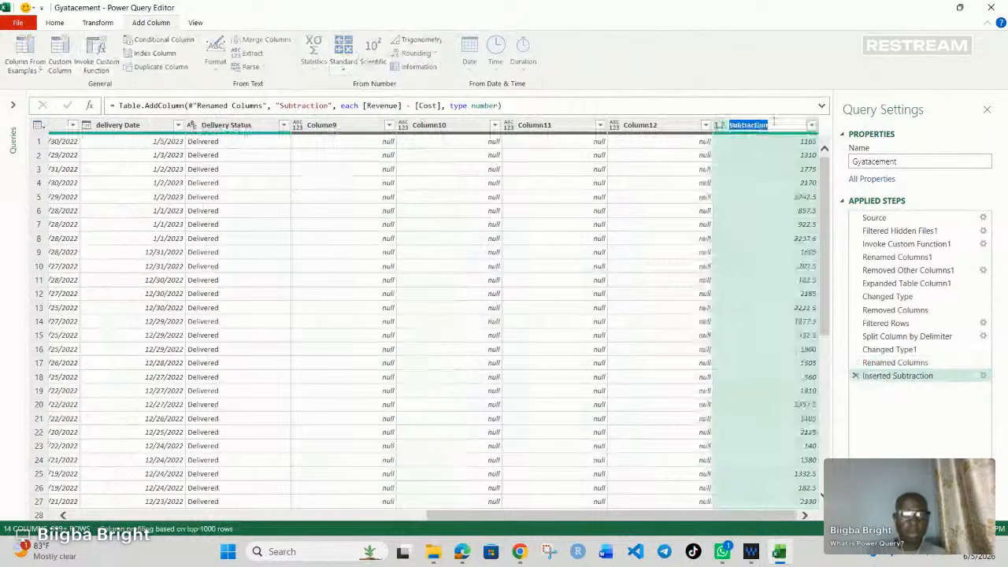
{"action": "type", "text": "Profit"}
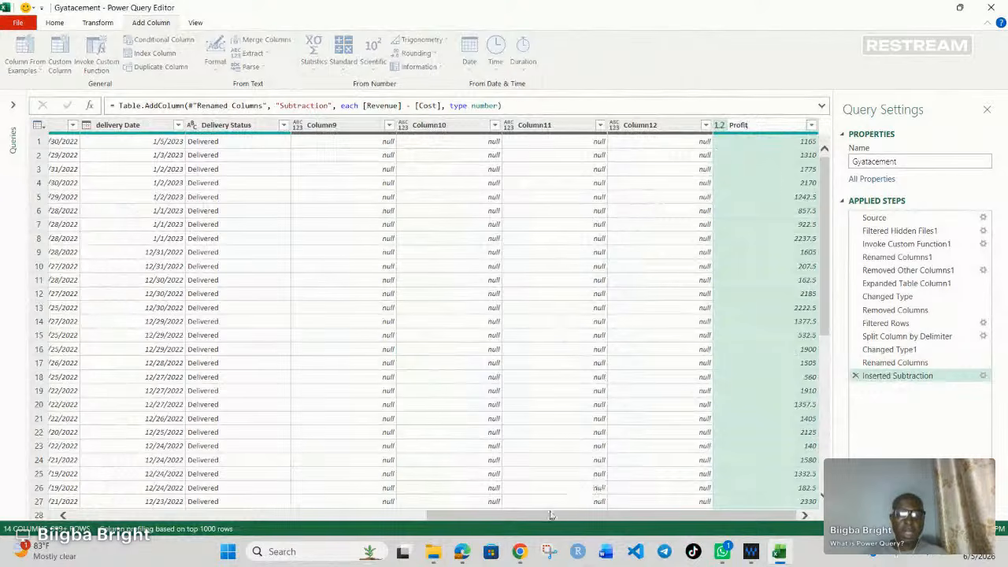
{"action": "key", "text": "Return"}
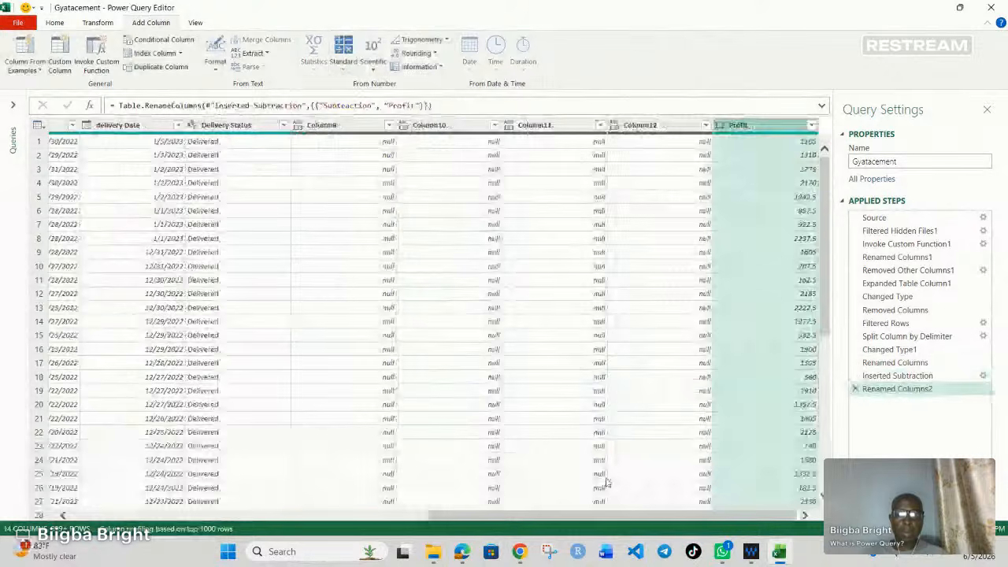
- Remove the empty columns Column9, Column10, Column11 and Column12, and move the Profit column directly after Cost
{"action": "left_click_drag", "start_coordinate": [610, 515], "coordinate": [591, 503]}
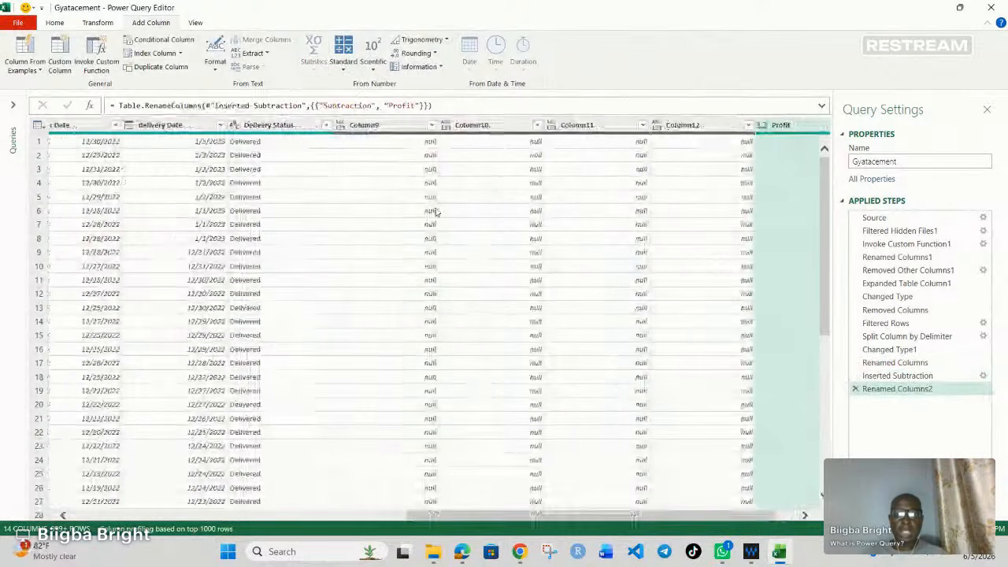
{"action": "left_click", "coordinate": [403, 126]}
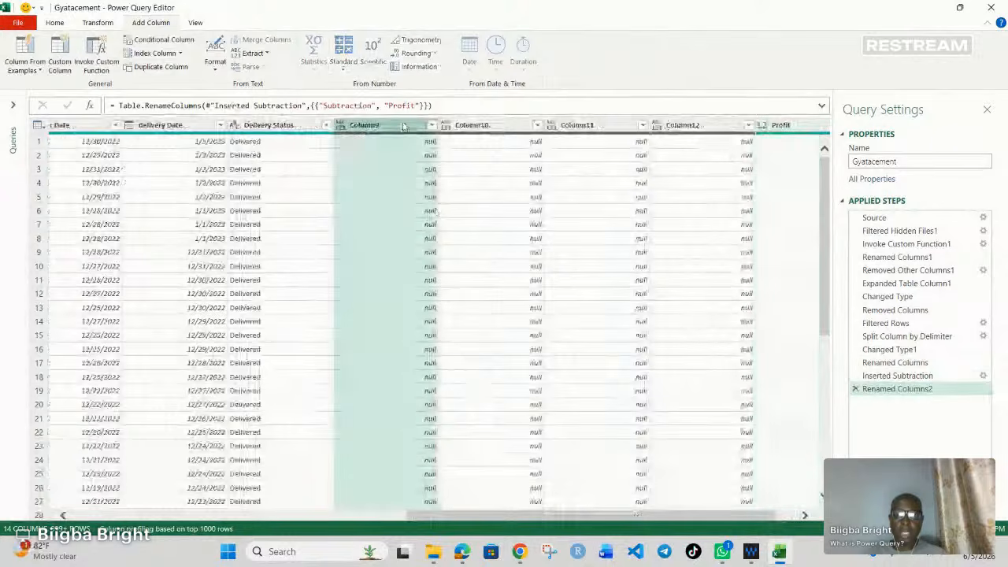
{"action": "right_click", "coordinate": [403, 126]}
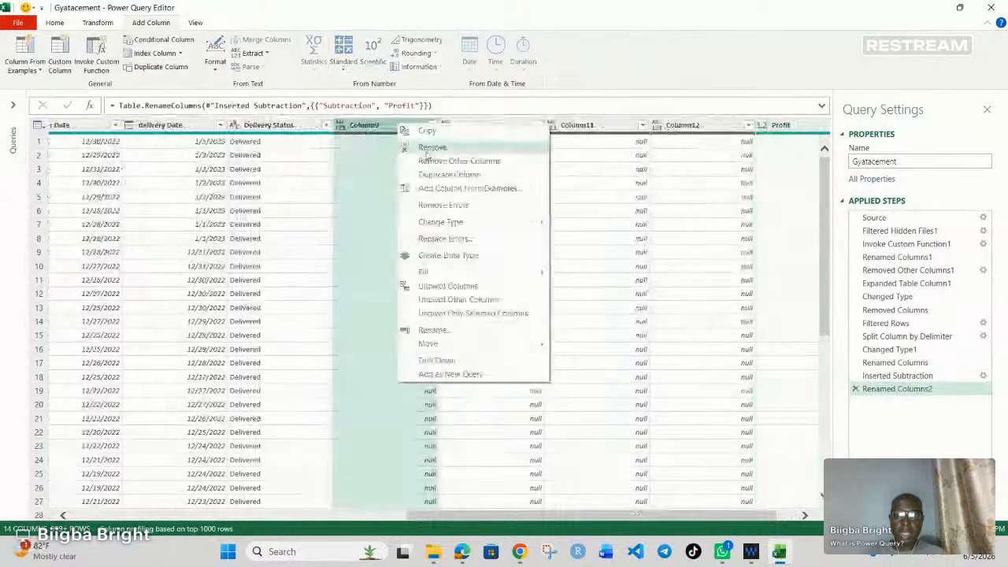
{"action": "left_click", "coordinate": [426, 150]}
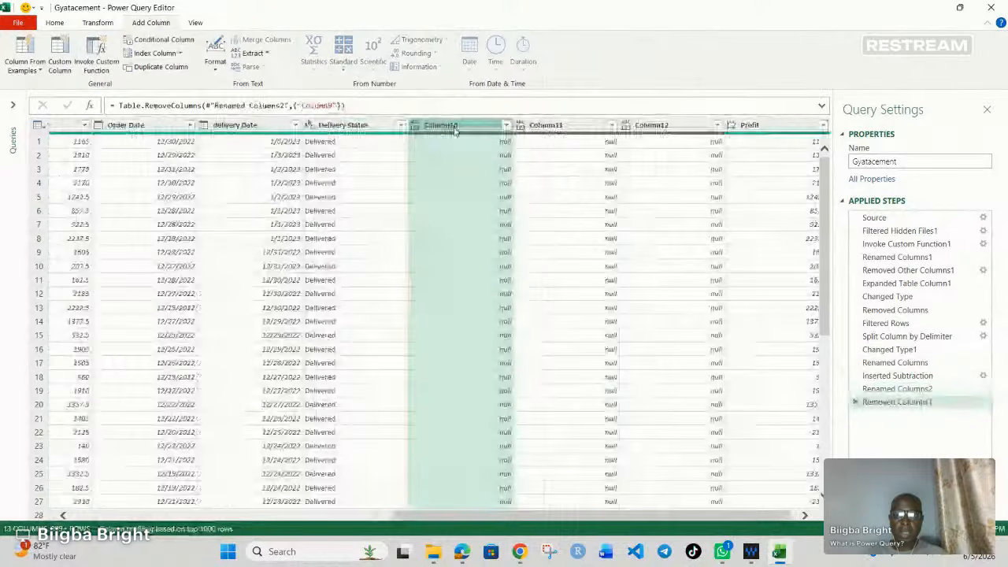
{"action": "right_click", "coordinate": [455, 128]}
{"action": "left_click", "coordinate": [464, 150]}
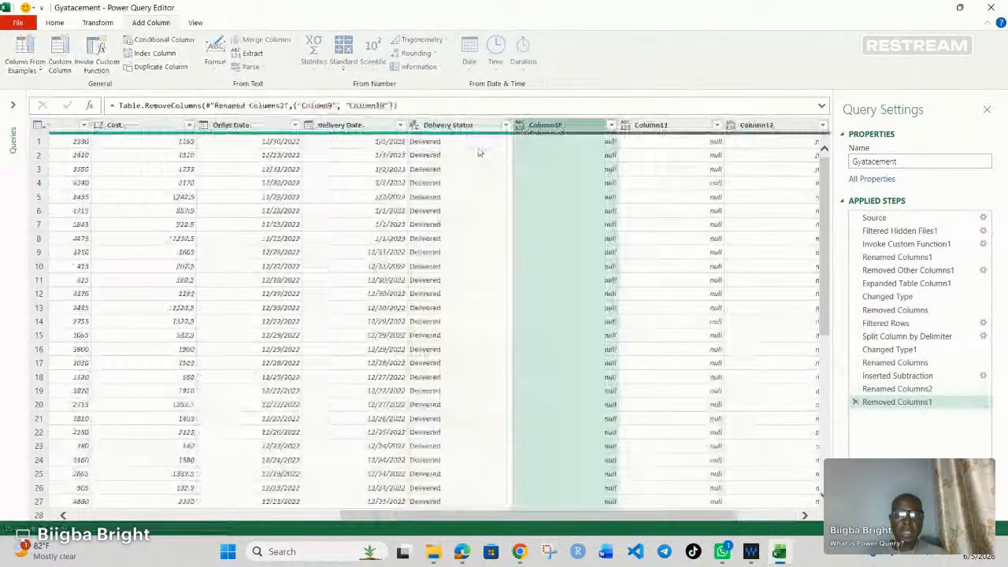
{"action": "right_click", "coordinate": [573, 128]}
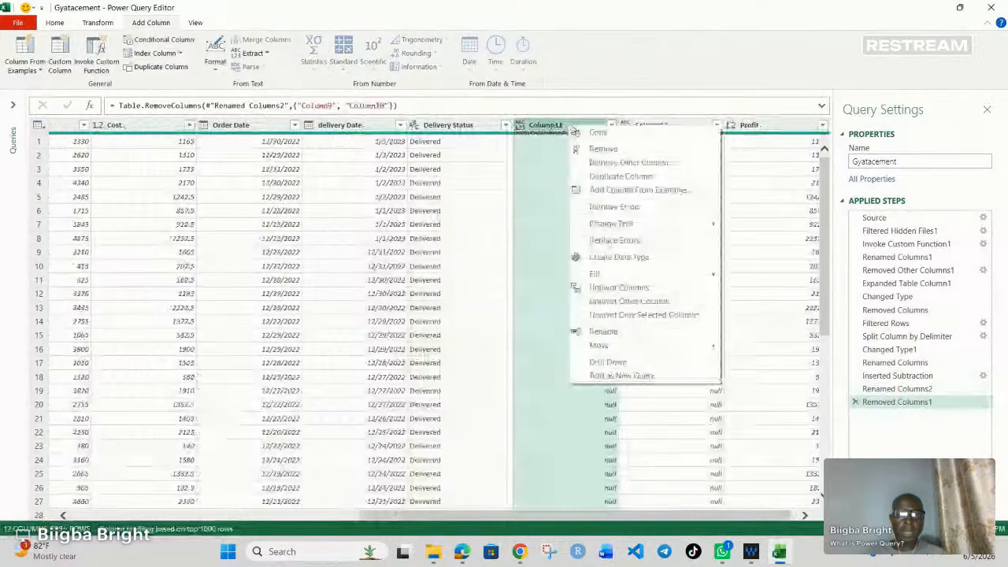
{"action": "left_click", "coordinate": [599, 150]}
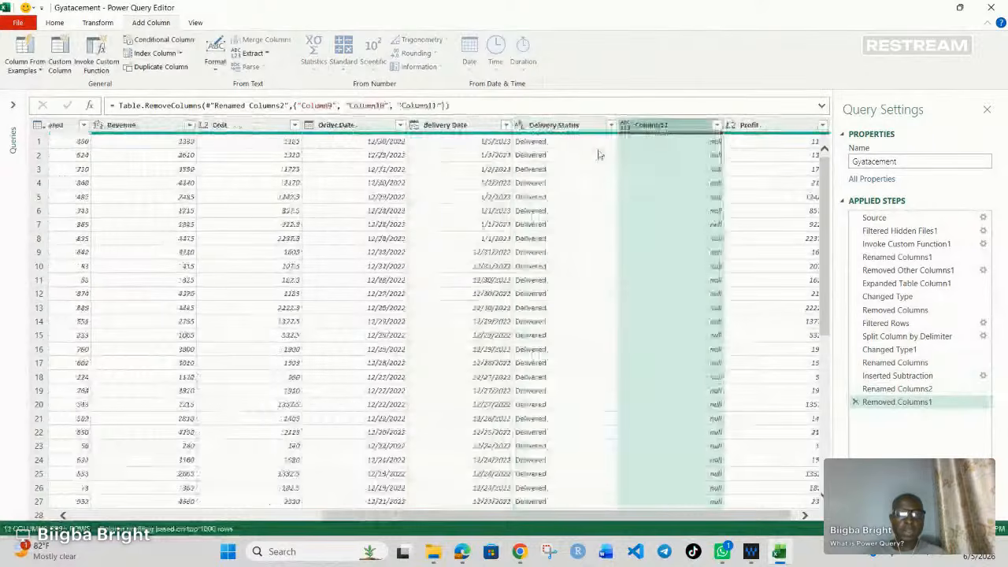
{"action": "right_click", "coordinate": [666, 127]}
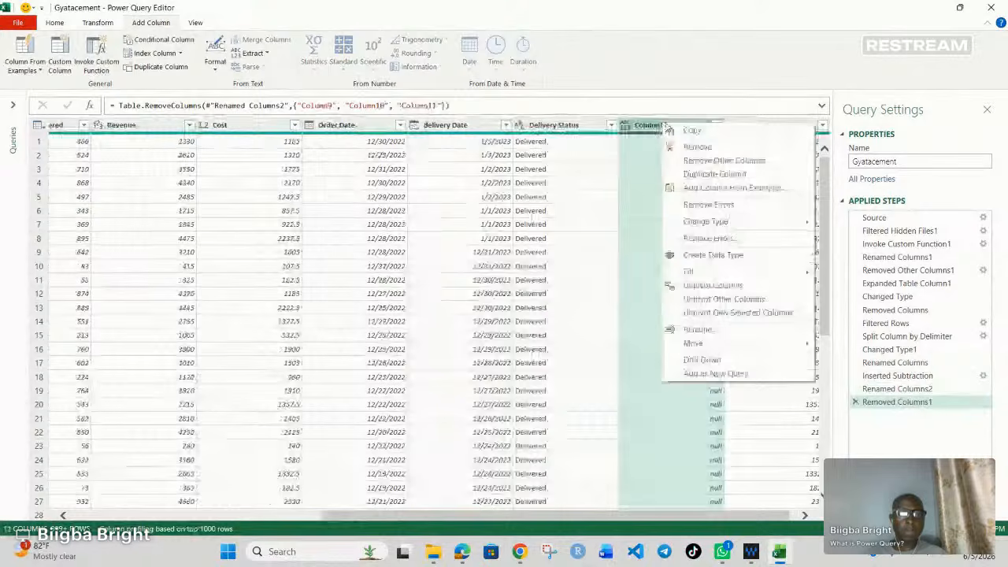
{"action": "left_click", "coordinate": [698, 147]}
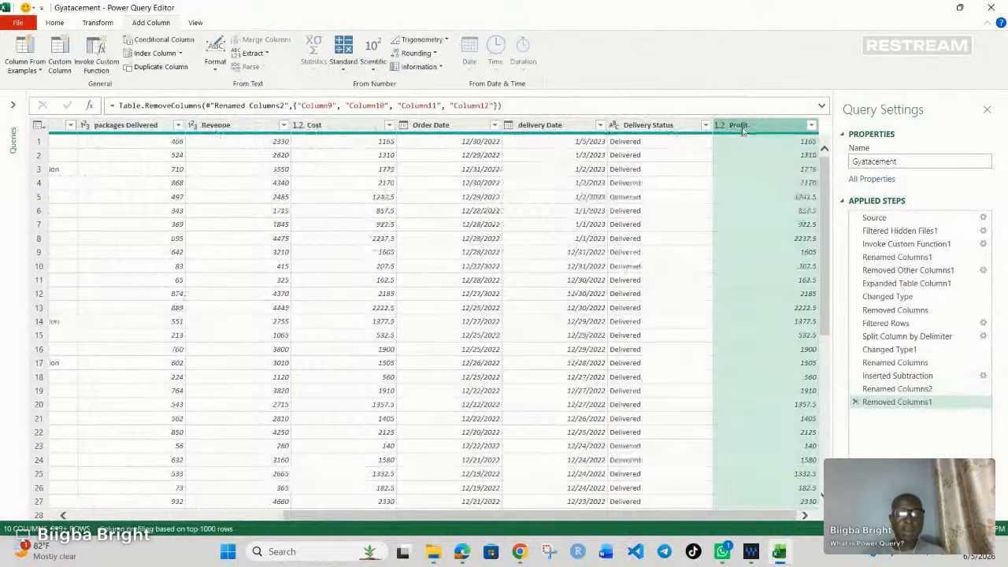
{"action": "left_click_drag", "start_coordinate": [741, 132], "coordinate": [424, 144]}
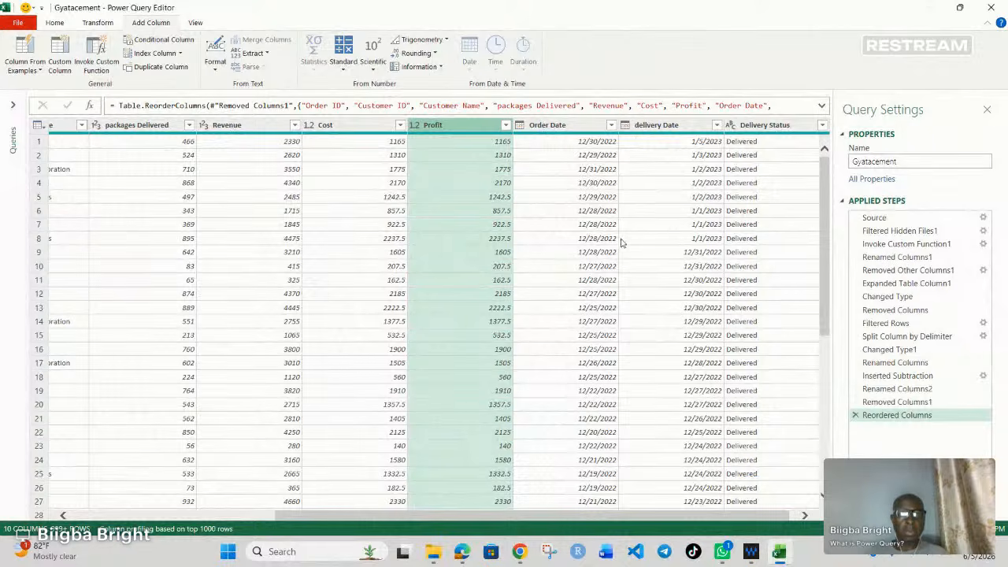
- Change the data type of the Order Date and delivery Date columns to Whole Number
{"action": "left_click", "coordinate": [673, 129]}
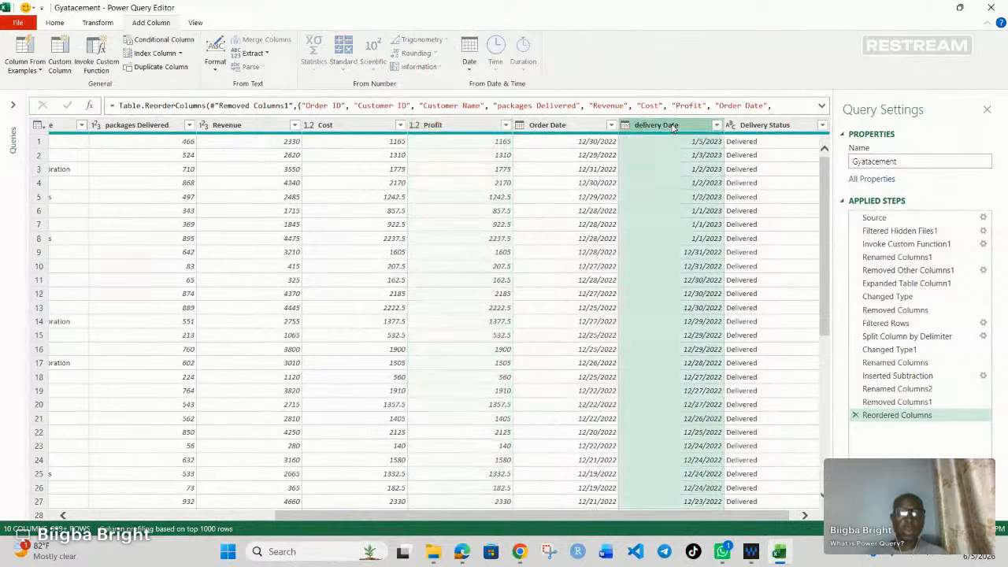
{"action": "left_click", "coordinate": [555, 126], "text": "ctrl"}
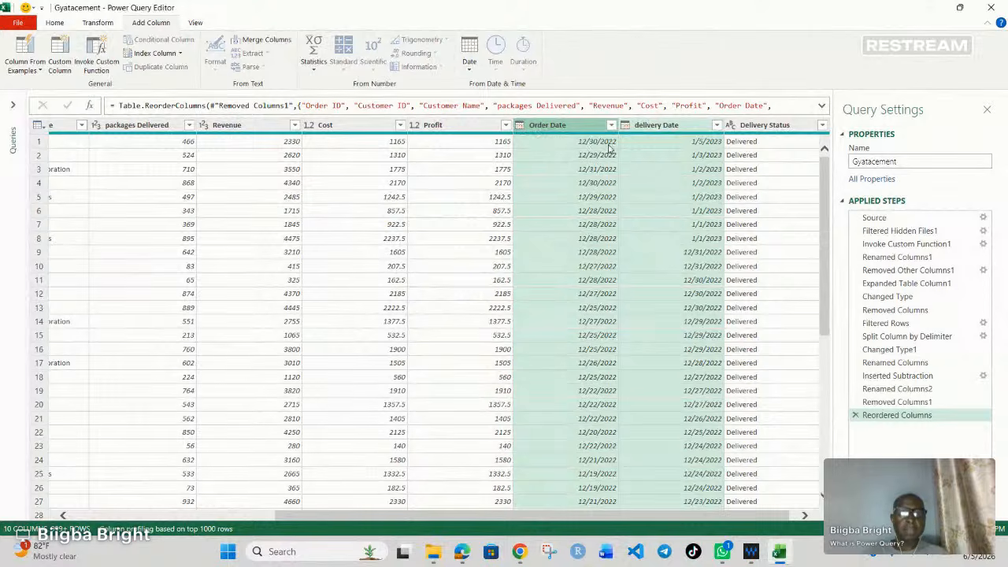
{"action": "left_click", "coordinate": [580, 125]}
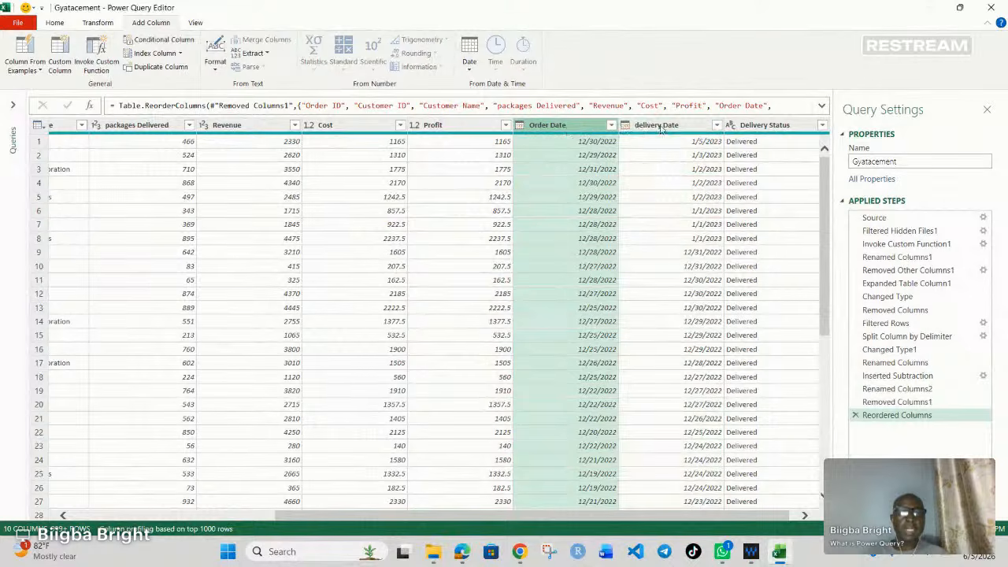
{"action": "left_click", "coordinate": [661, 127]}
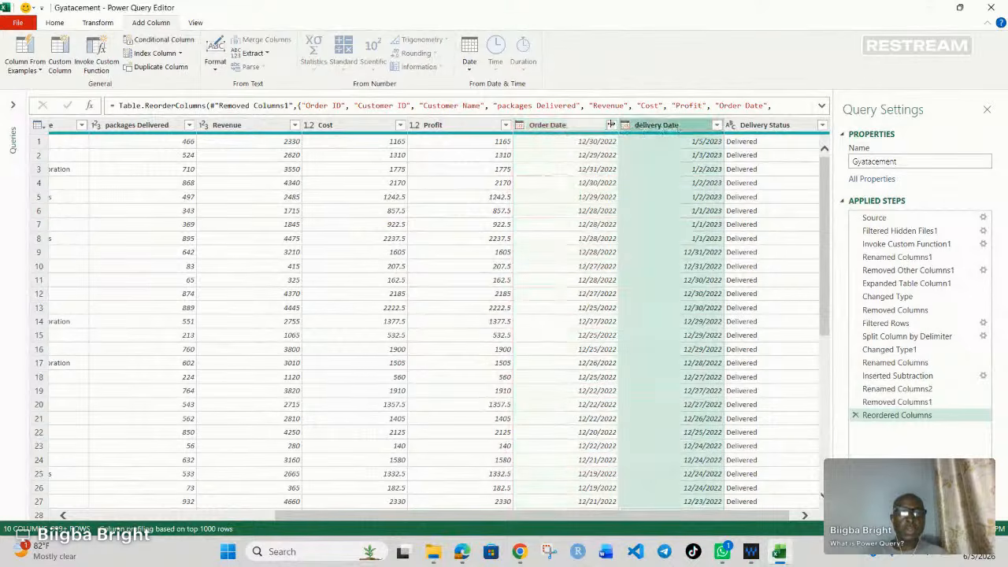
{"action": "left_click", "coordinate": [520, 126]}
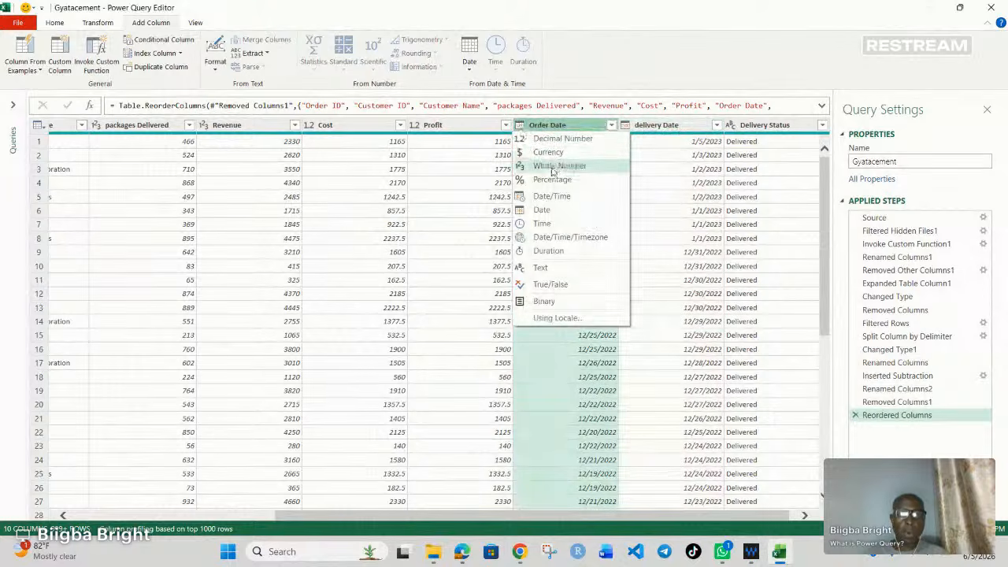
{"action": "left_click", "coordinate": [555, 167]}
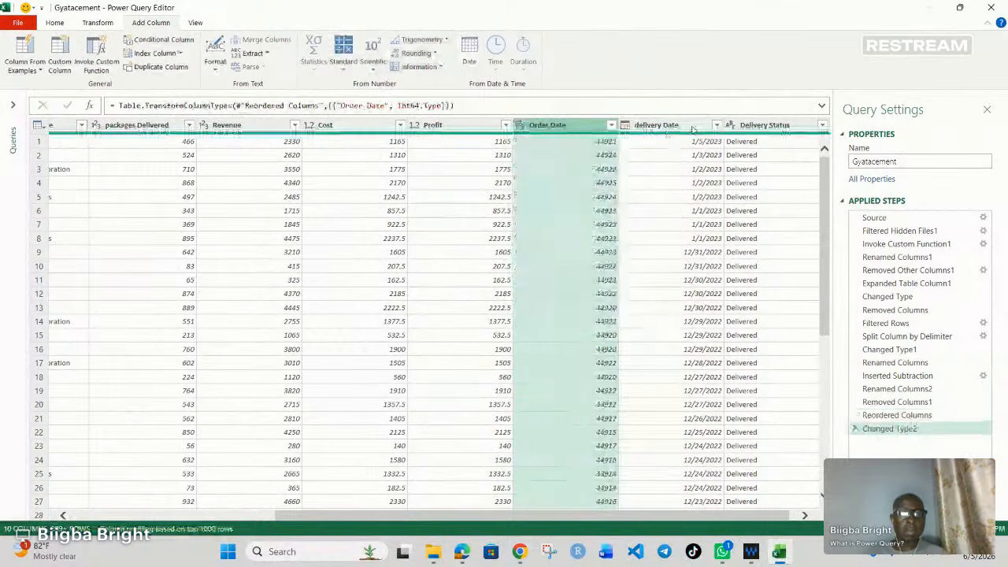
{"action": "left_click", "coordinate": [625, 126]}
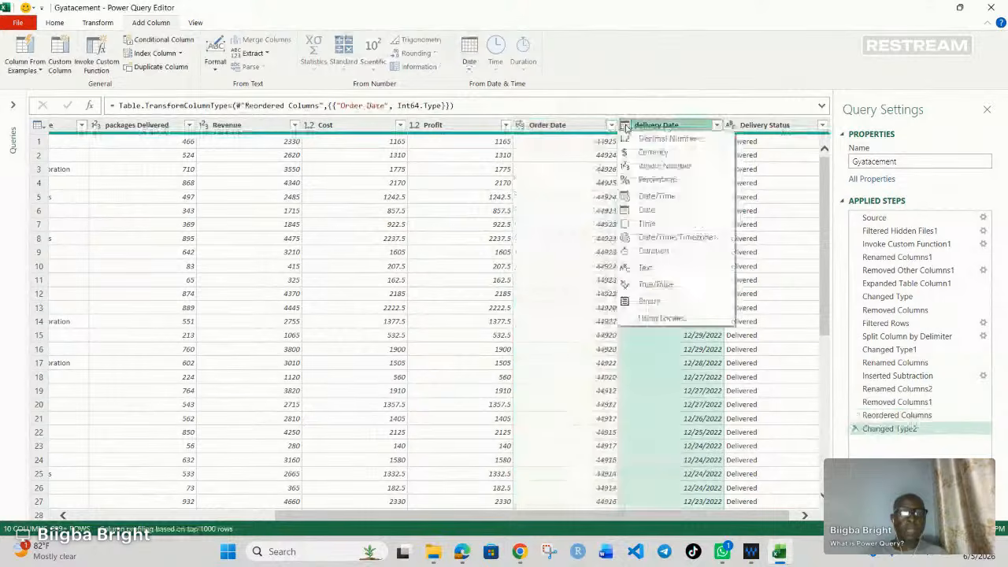
{"action": "left_click", "coordinate": [665, 166]}
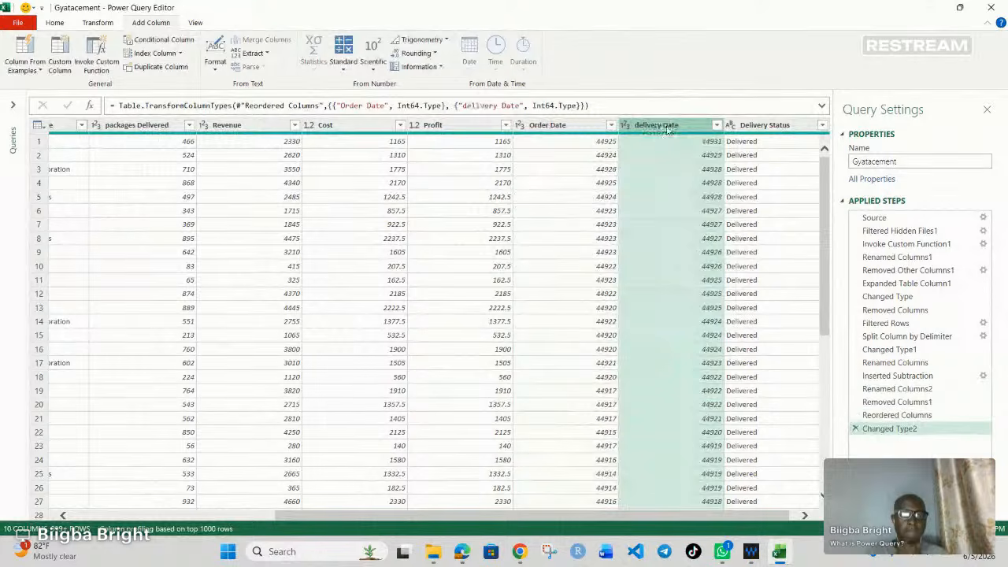
- Add a new column that subtracts Order Date from delivery Date using the standard Subtract operation
{"action": "left_click", "coordinate": [557, 126], "text": "ctrl"}
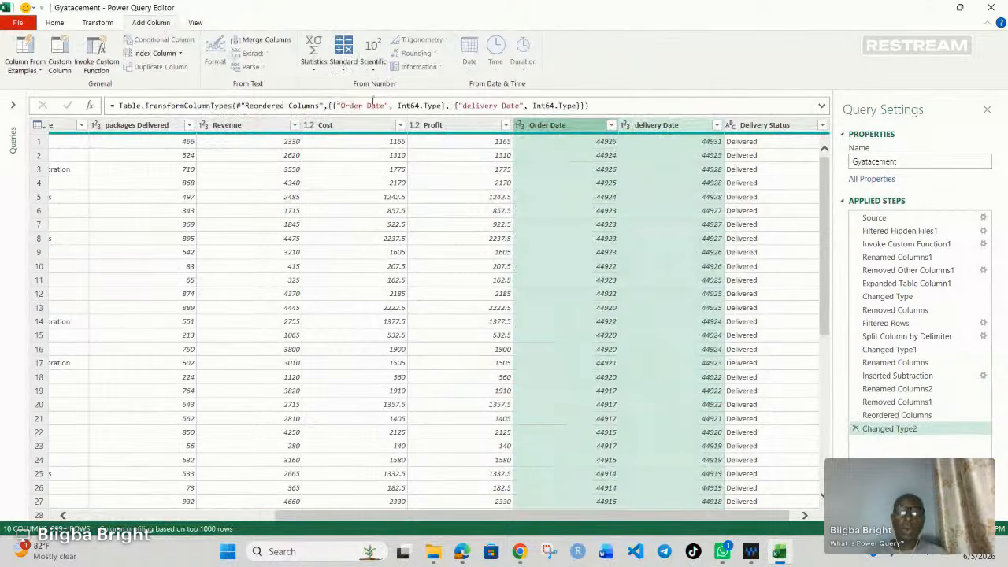
{"action": "left_click", "coordinate": [343, 71]}
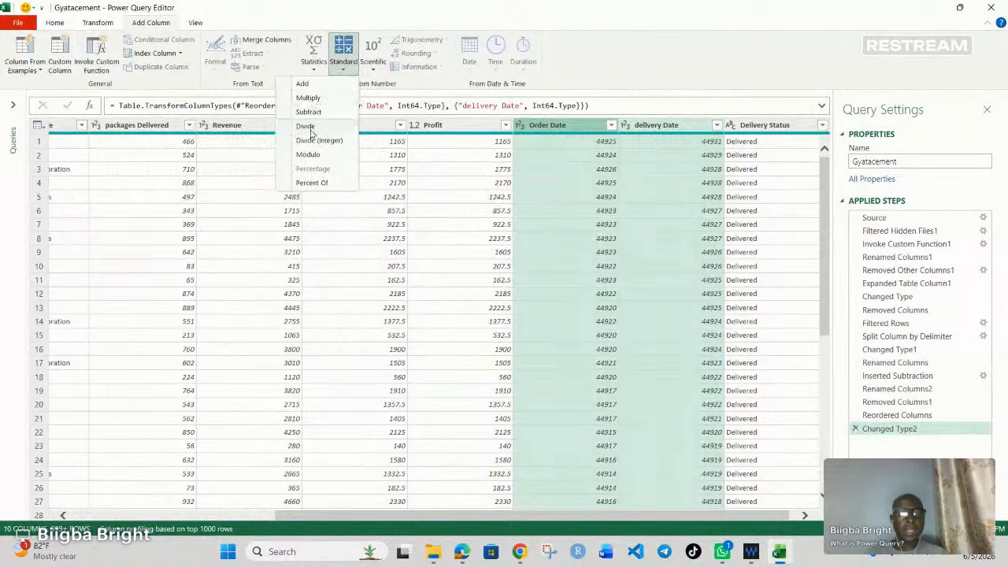
{"action": "left_click", "coordinate": [315, 112]}
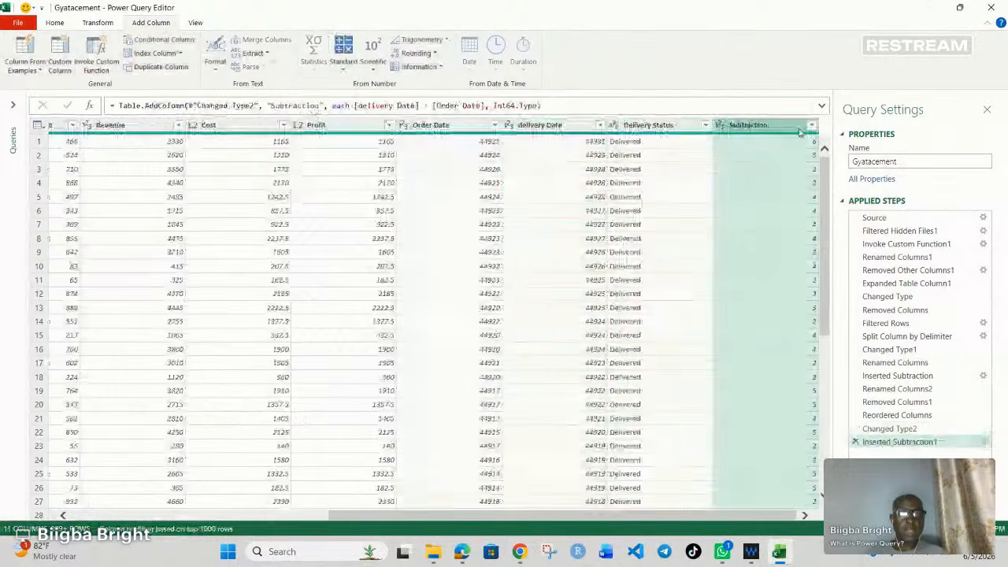
- Rename the new subtraction column as Delays in Delivery and move it between delivery Date and Delivery Status
{"action": "double_click", "coordinate": [755, 125]}
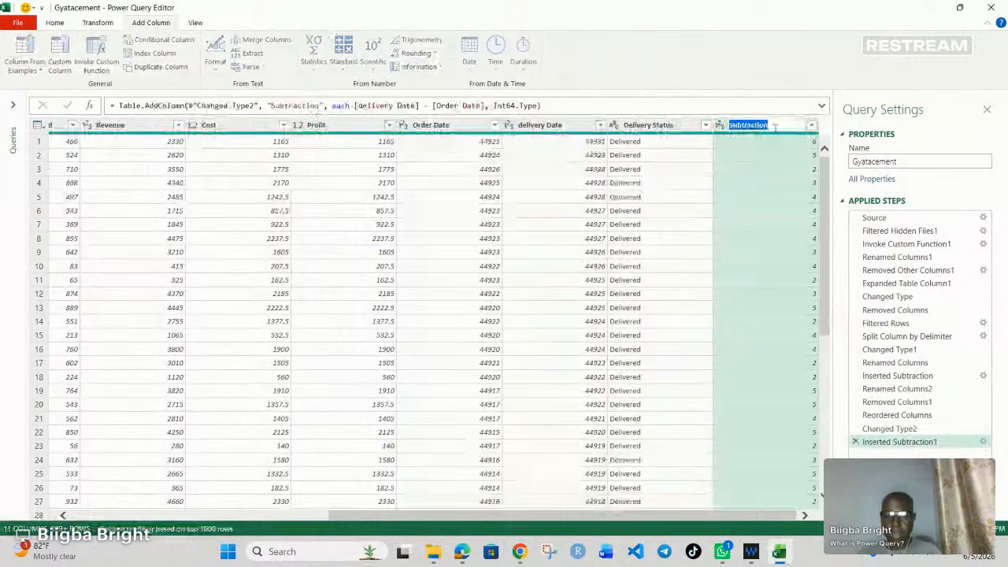
{"action": "type", "text": "Dela"}
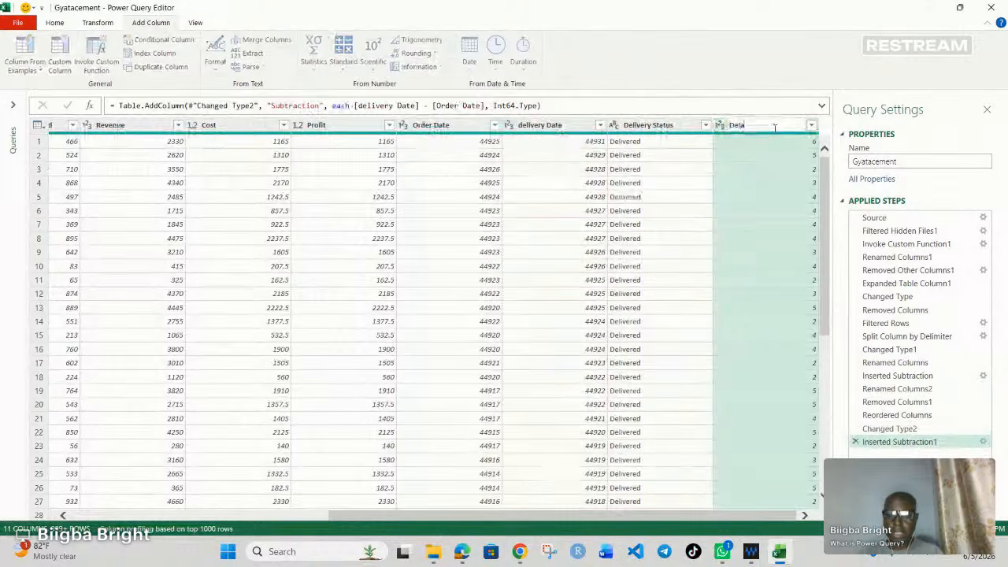
{"action": "type", "text": "ys in"}
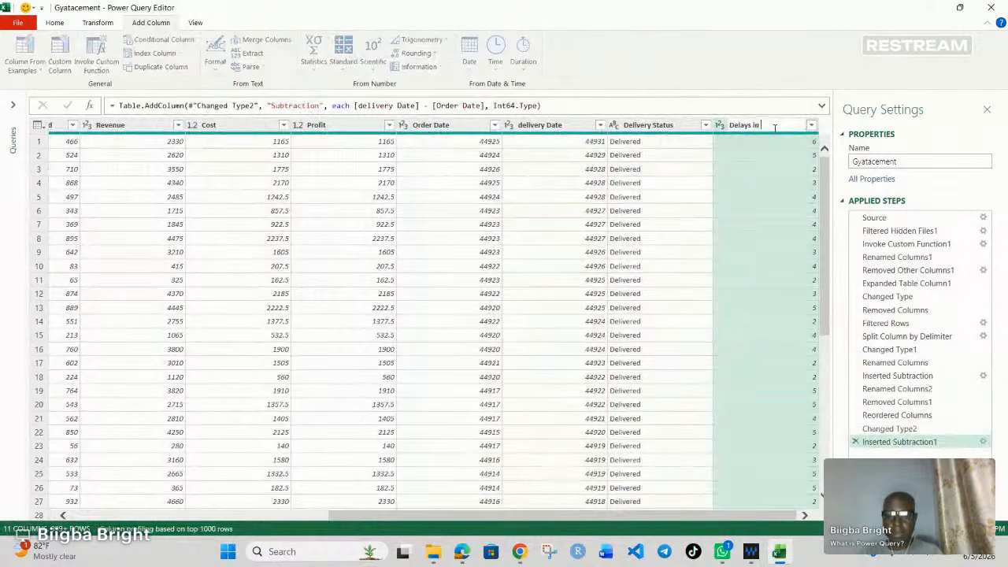
{"action": "type", "text": " Delivery"}
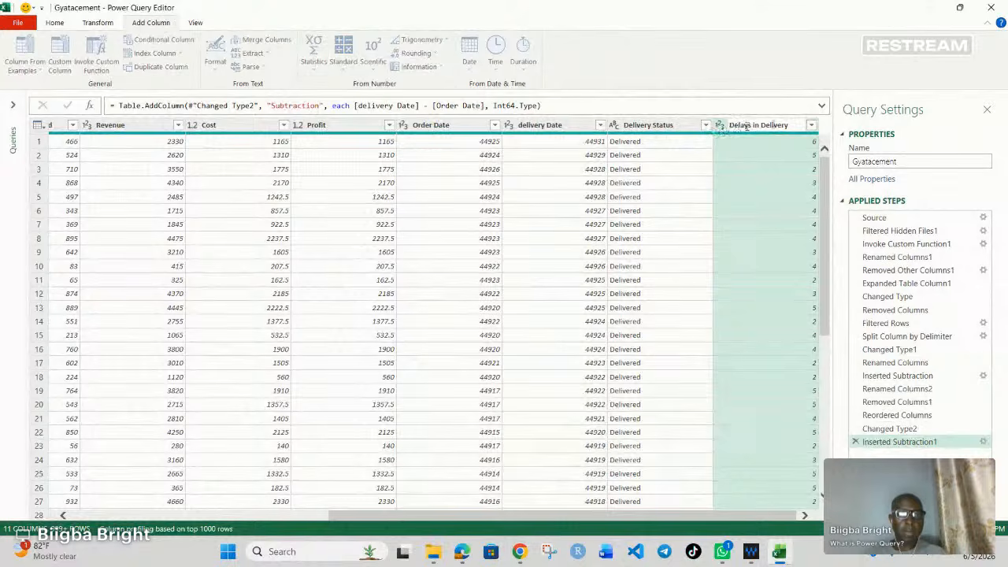
{"action": "key", "text": "Return"}
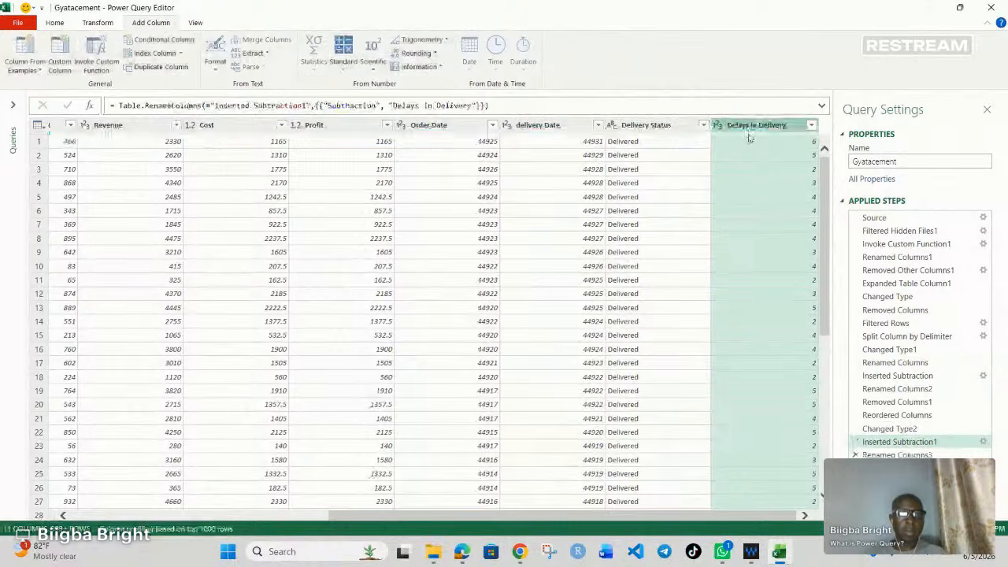
{"action": "left_click_drag", "start_coordinate": [752, 130], "coordinate": [628, 128]}
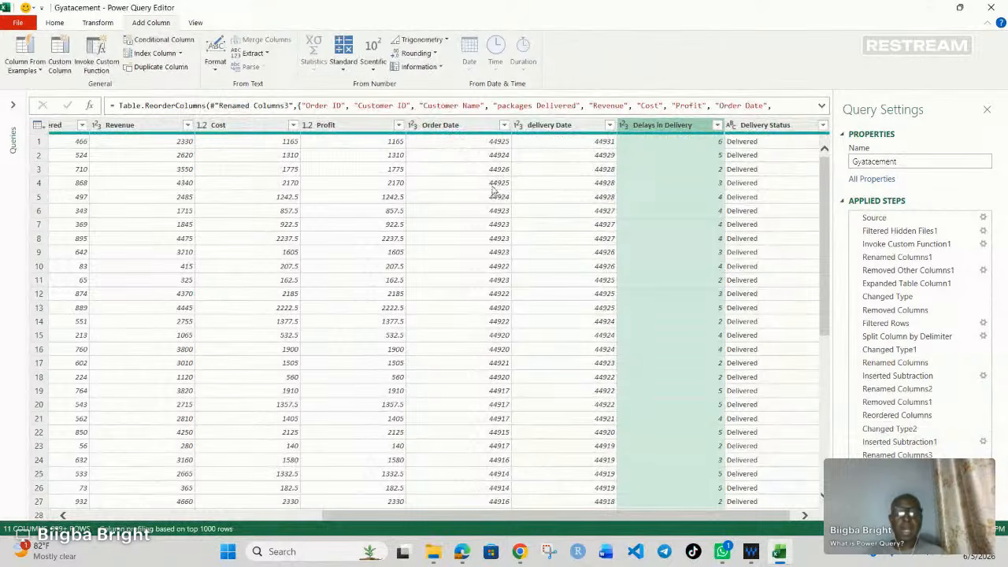
- Change the data type of the Order Date and delivery Date columns back to Date
{"action": "left_click", "coordinate": [472, 127]}
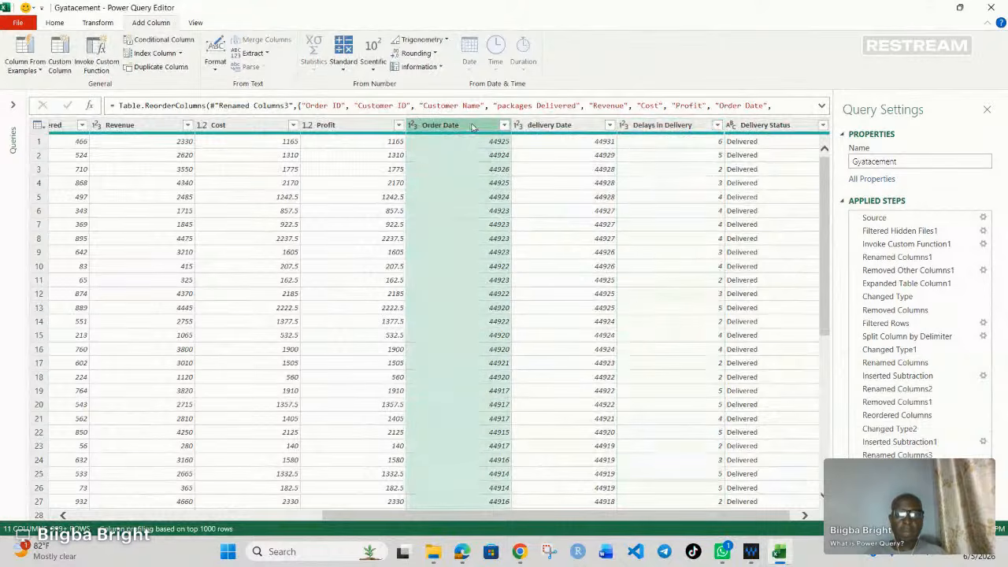
{"action": "right_click", "coordinate": [471, 128]}
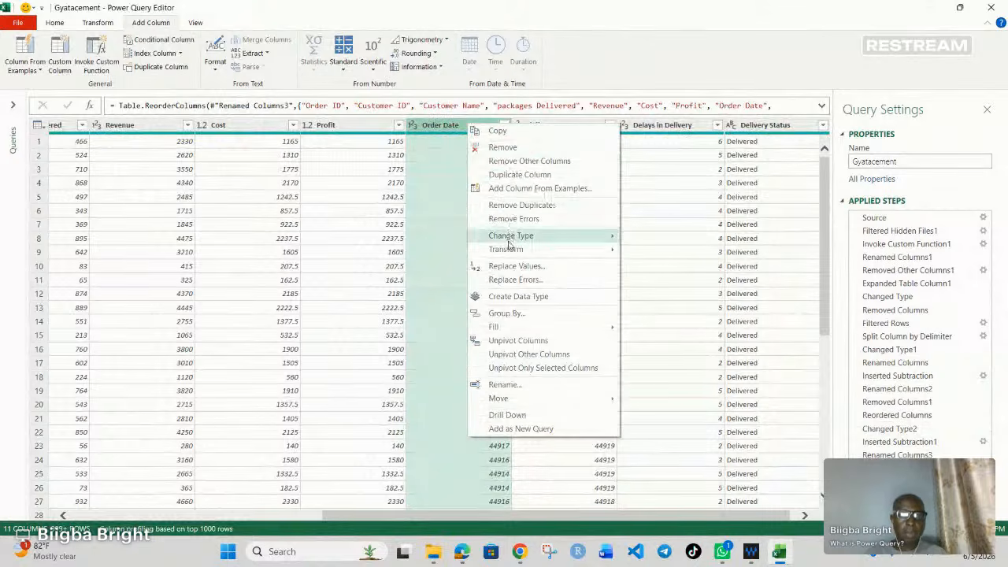
{"action": "mouse_move", "coordinate": [527, 237]}
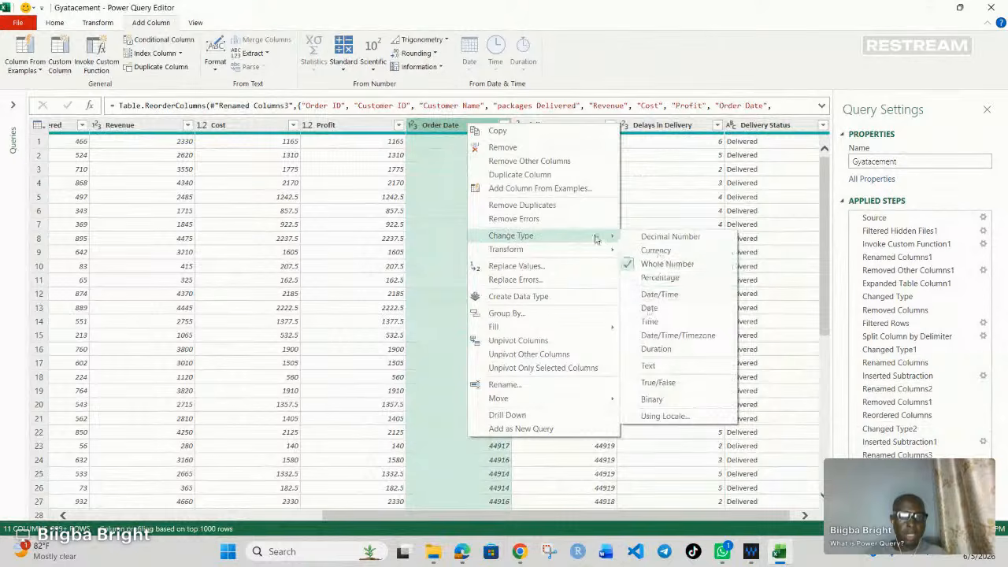
{"action": "left_click", "coordinate": [648, 307]}
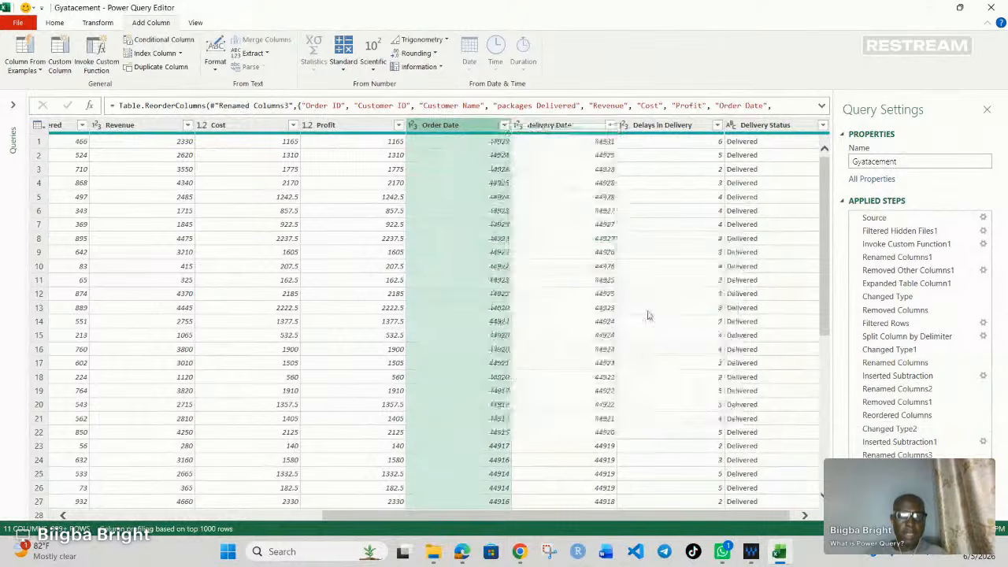
{"action": "right_click", "coordinate": [578, 126]}
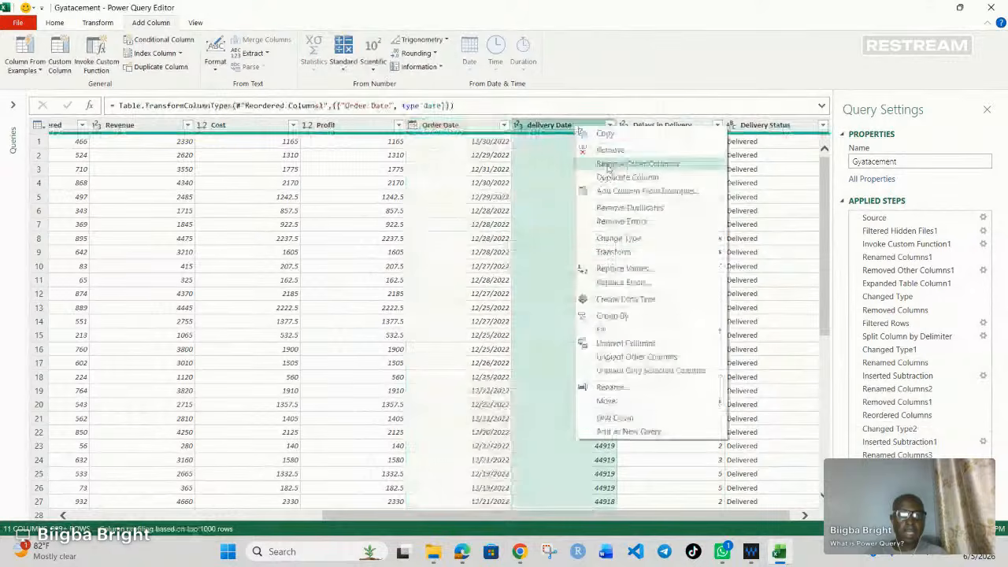
{"action": "mouse_move", "coordinate": [657, 239]}
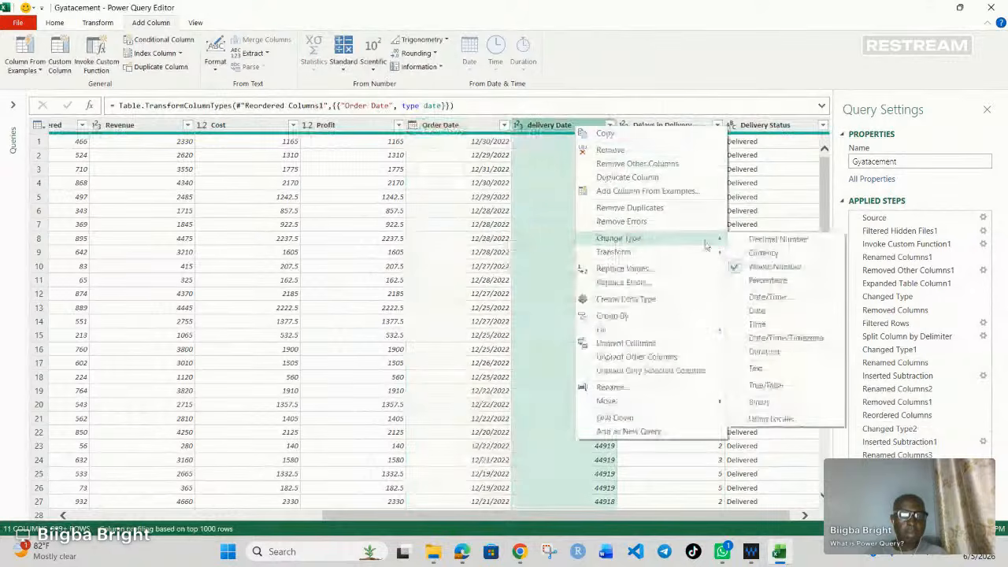
{"action": "left_click", "coordinate": [758, 311]}
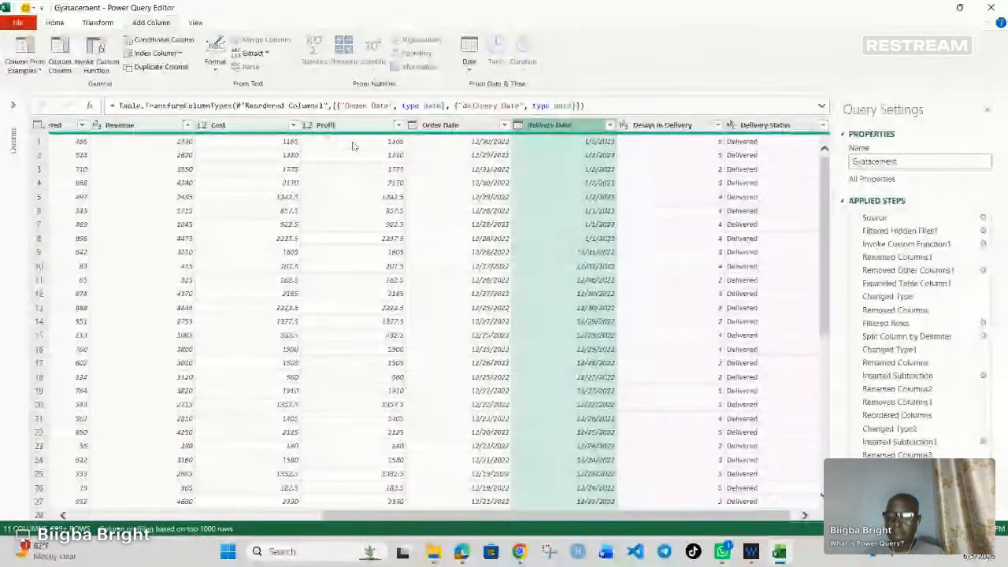
- Change the data type of the Revenue, Cost and Profit columns to Currency
{"action": "left_click", "coordinate": [147, 128]}
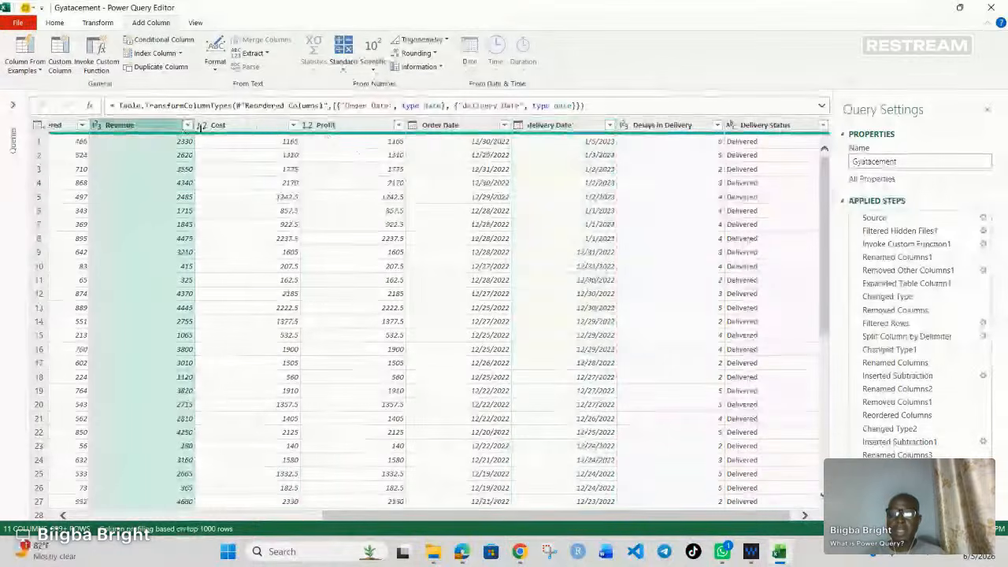
{"action": "left_click", "coordinate": [235, 128], "text": "ctrl"}
{"action": "left_click", "coordinate": [351, 127], "text": "ctrl"}
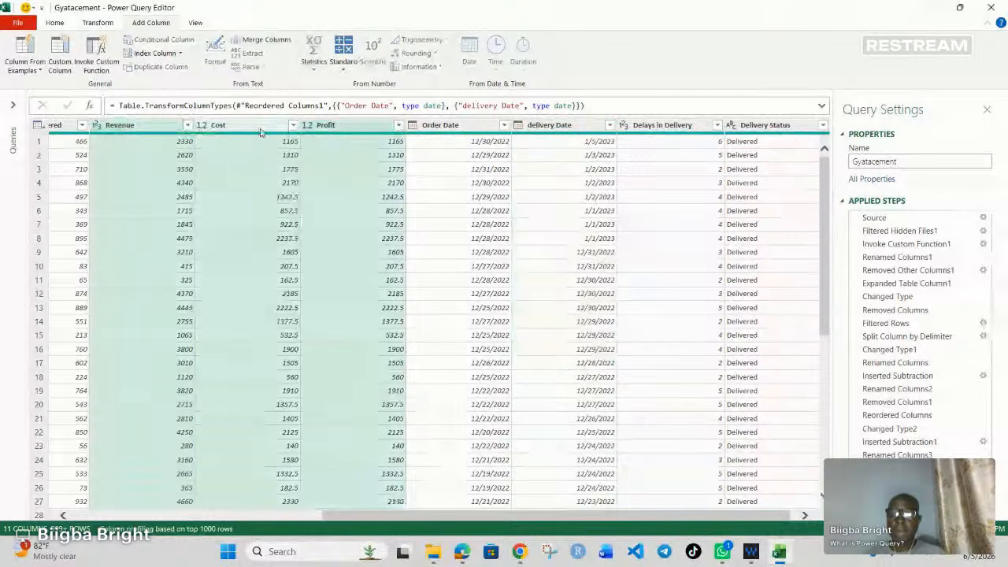
{"action": "right_click", "coordinate": [263, 129]}
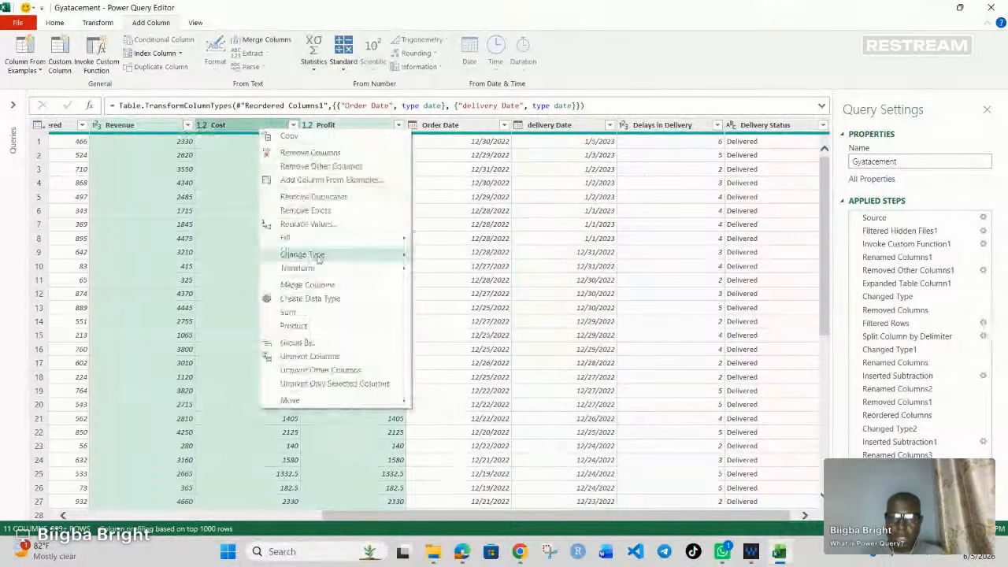
{"action": "mouse_move", "coordinate": [315, 255]}
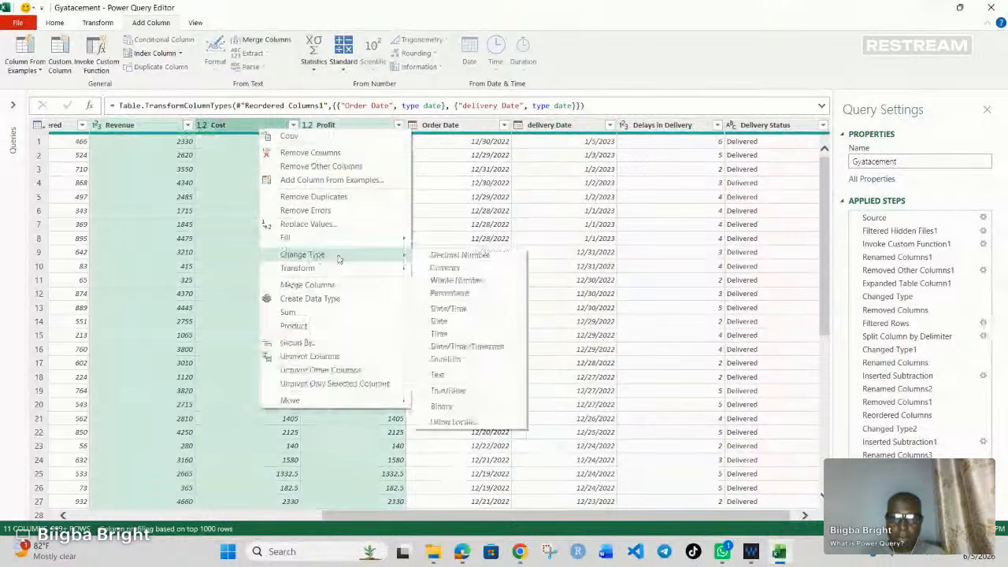
{"action": "left_click", "coordinate": [441, 269]}
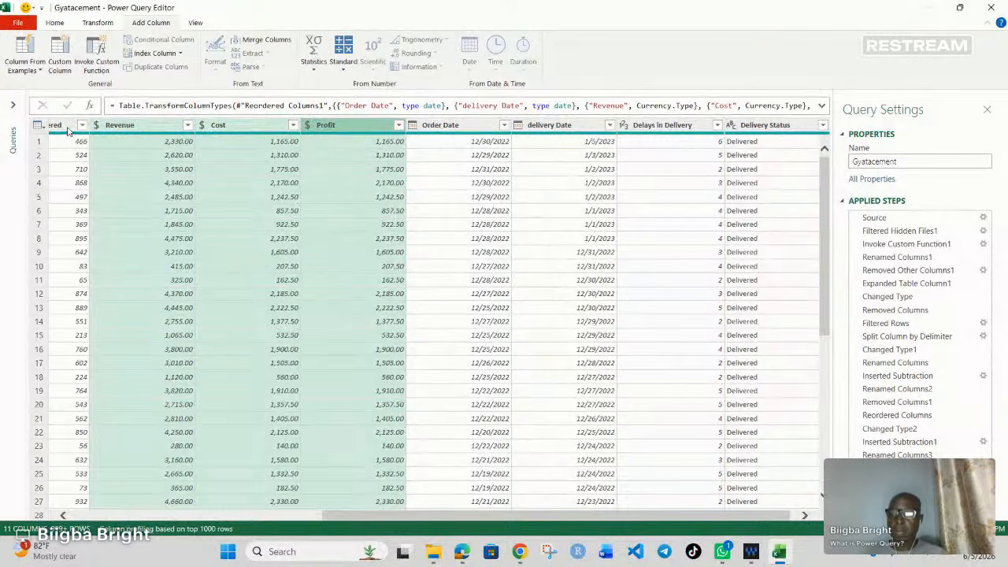
{"action": "left_click", "coordinate": [222, 186]}
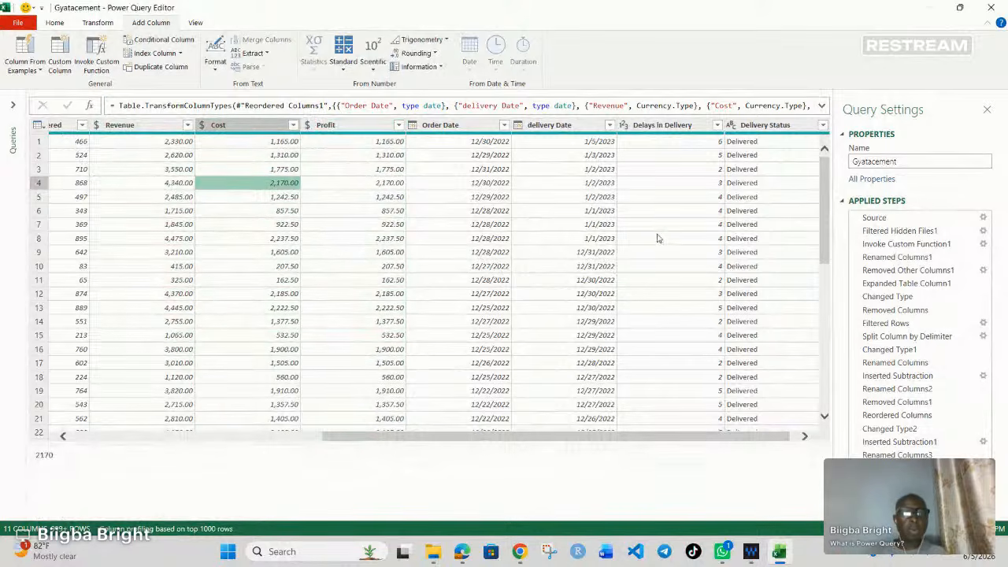
{"action": "scroll", "coordinate": [589, 266], "scroll_direction": "down", "scroll_amount": 5}
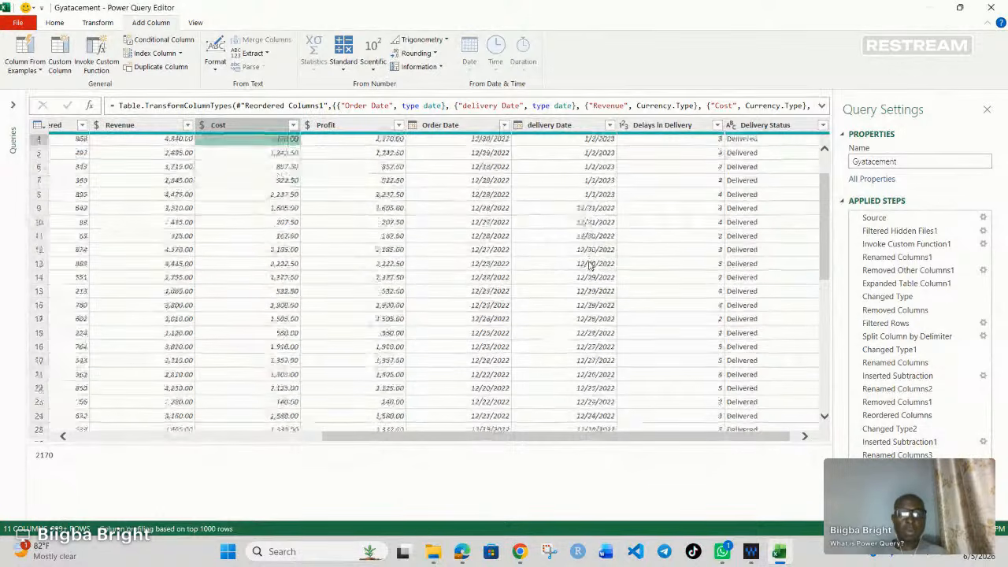
{"action": "scroll", "coordinate": [589, 266], "scroll_direction": "up", "scroll_amount": 5}
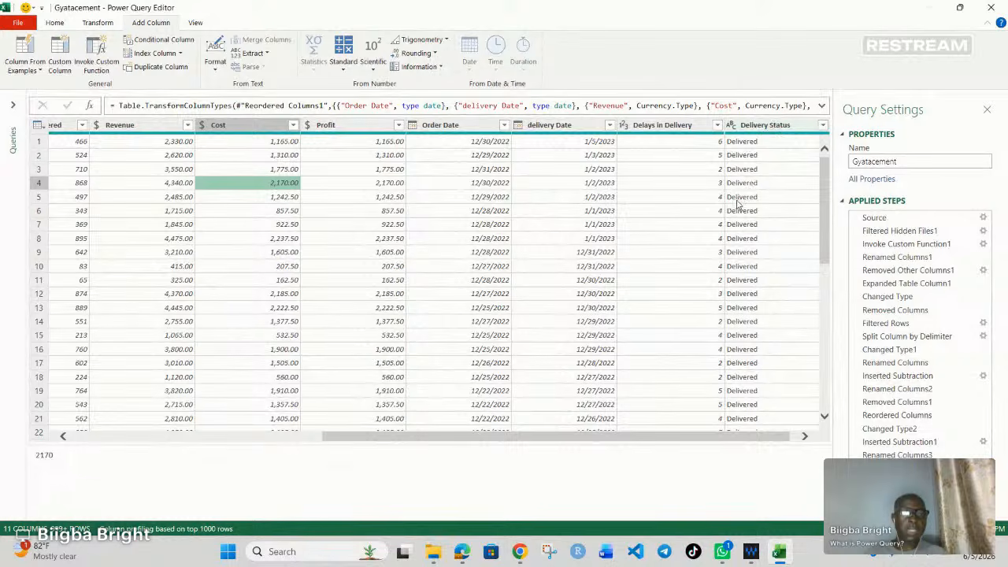
{"action": "left_click", "coordinate": [754, 131]}
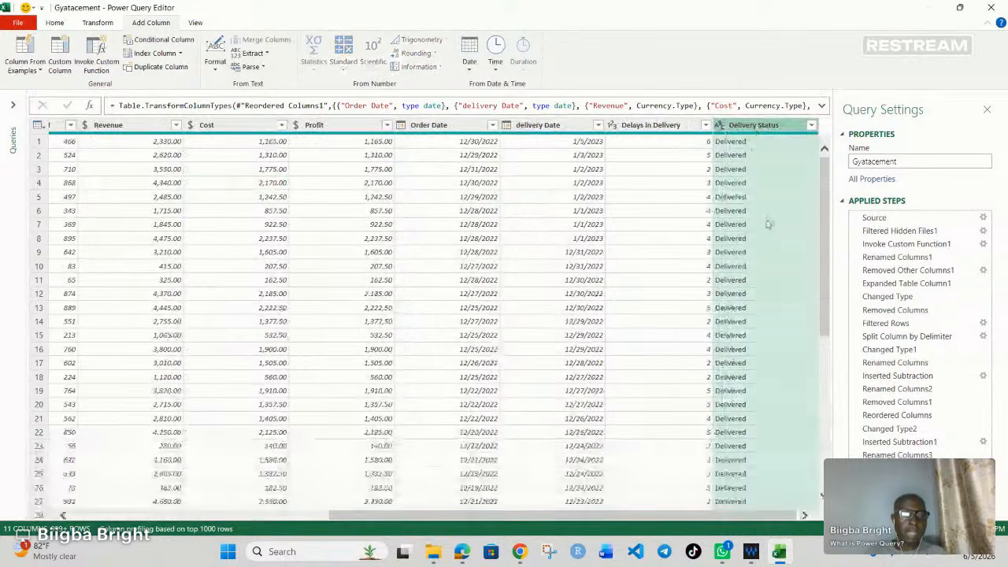
{"action": "right_click", "coordinate": [767, 133]}
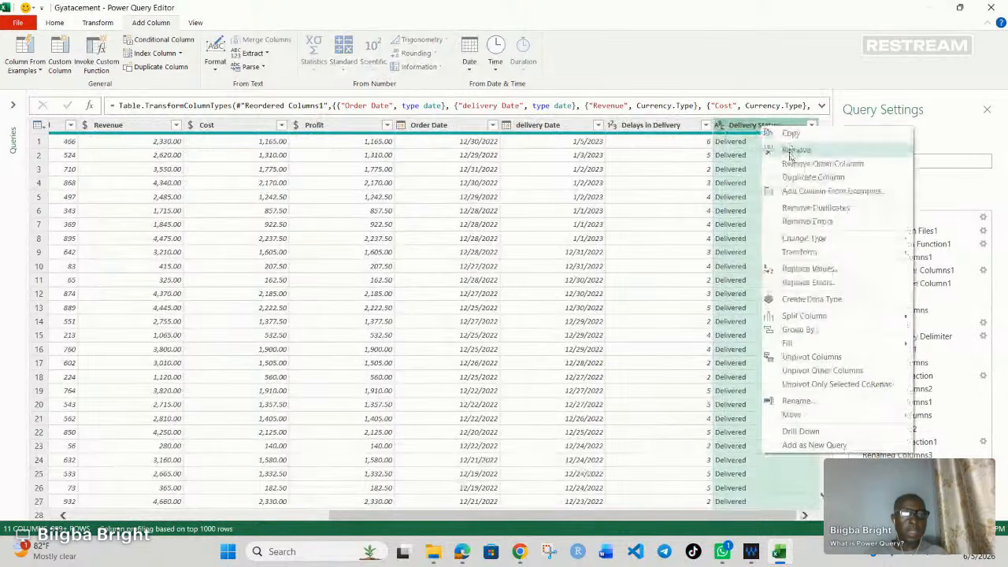
{"action": "left_click", "coordinate": [790, 155]}
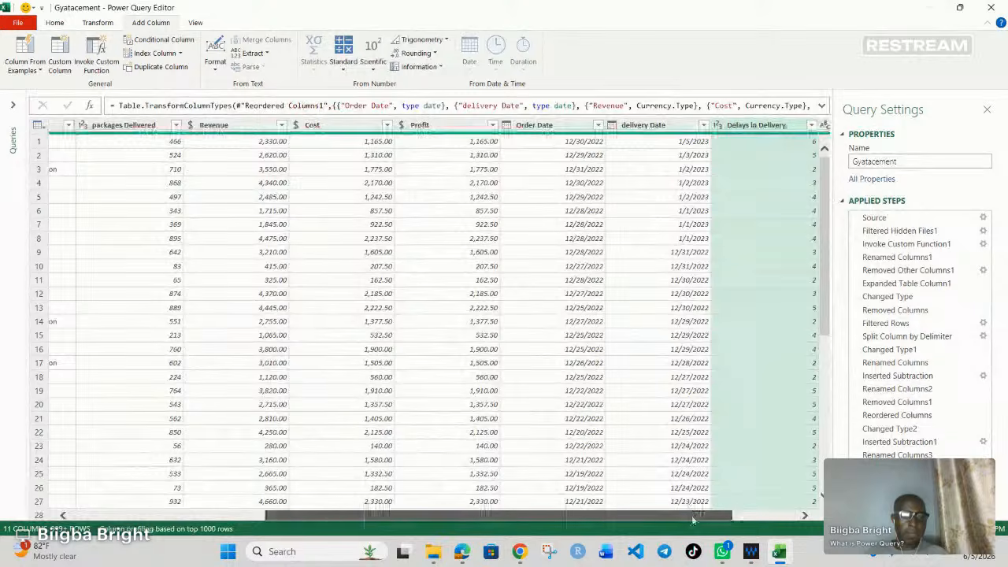
- Close the query editor and load the Gyatacement query into the workbook as a worksheet table
{"action": "left_click_drag", "start_coordinate": [693, 514], "coordinate": [756, 514]}
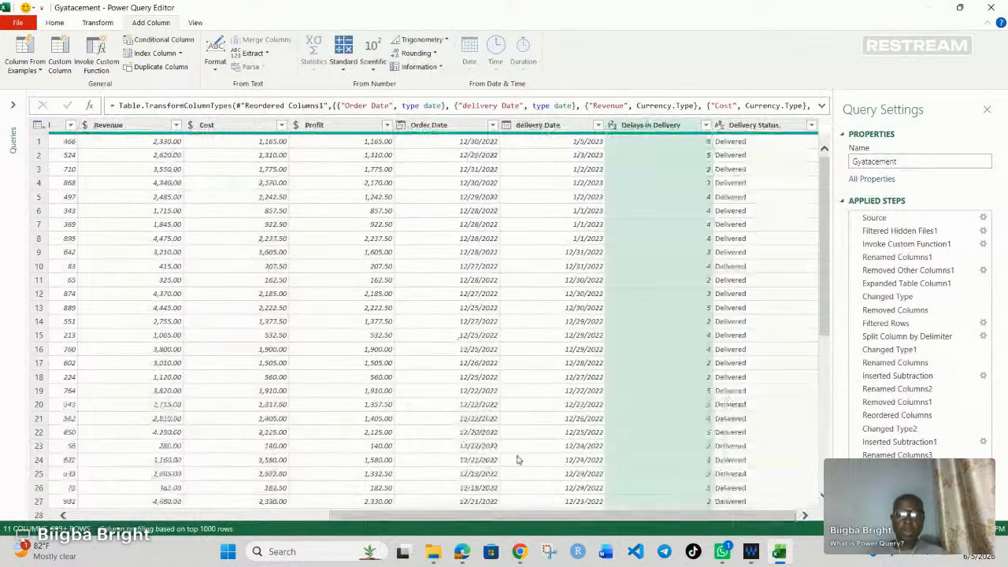
{"action": "left_click_drag", "start_coordinate": [521, 515], "coordinate": [349, 512]}
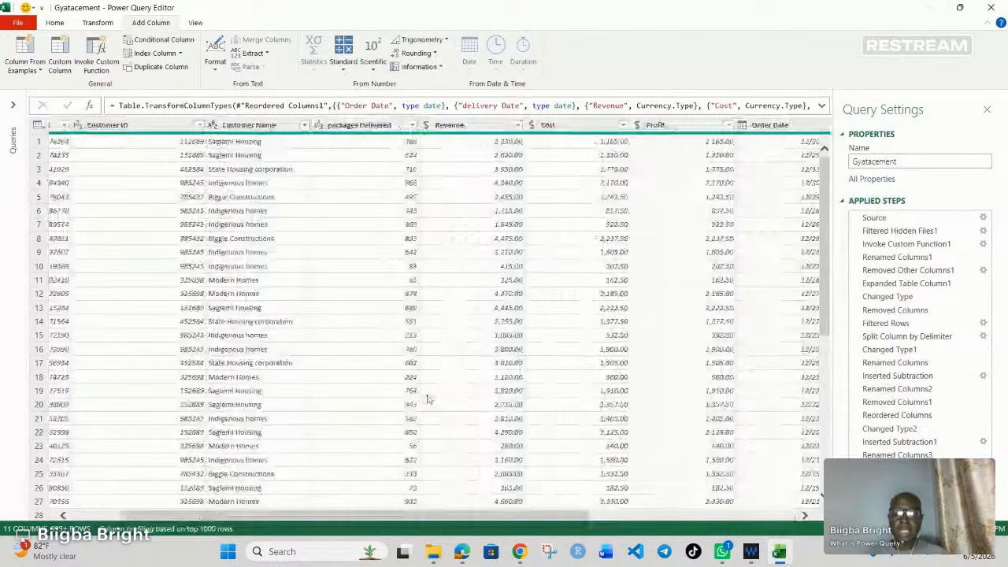
{"action": "left_click_drag", "start_coordinate": [468, 517], "coordinate": [419, 518]}
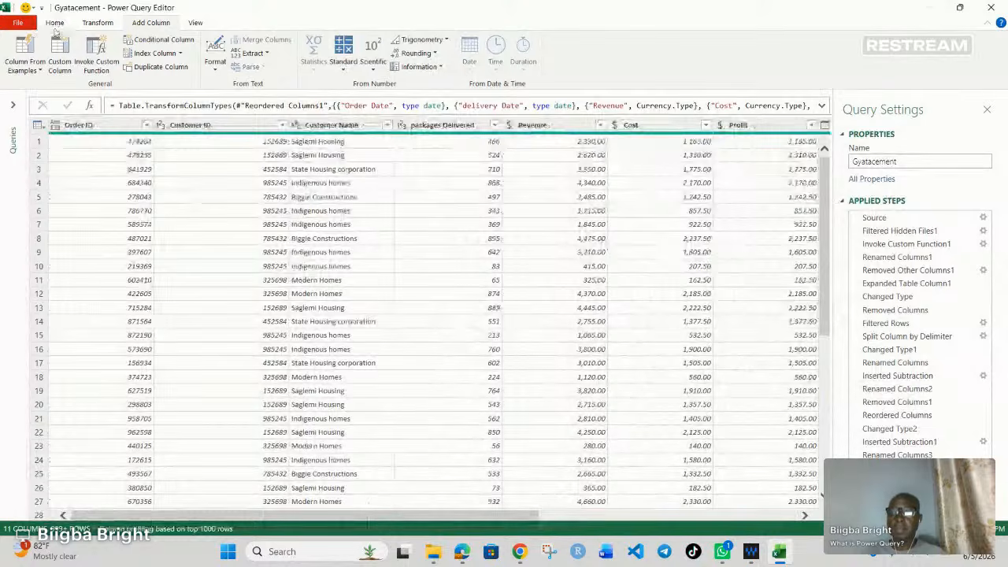
{"action": "left_click", "coordinate": [53, 23]}
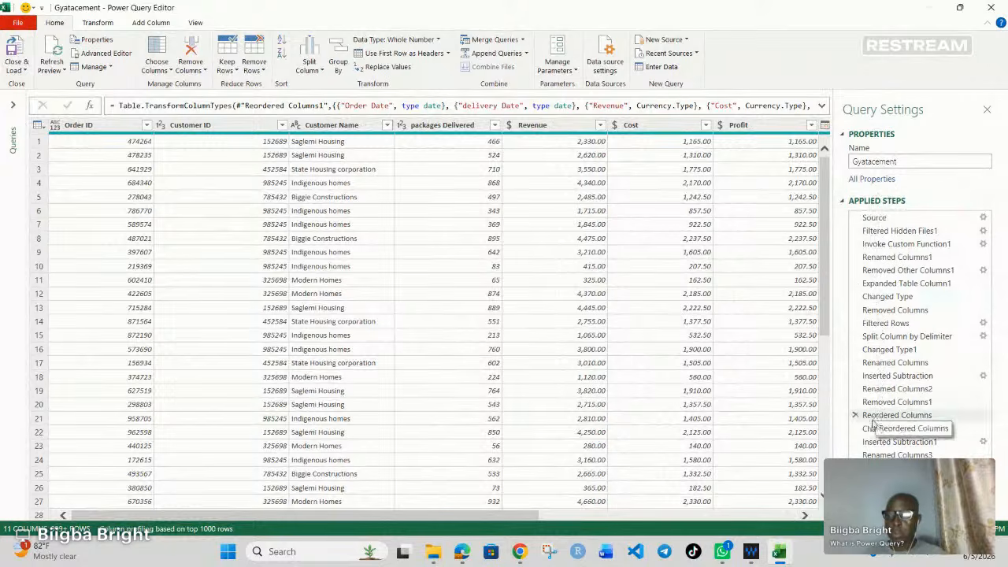
{"action": "left_click", "coordinate": [12, 106]}
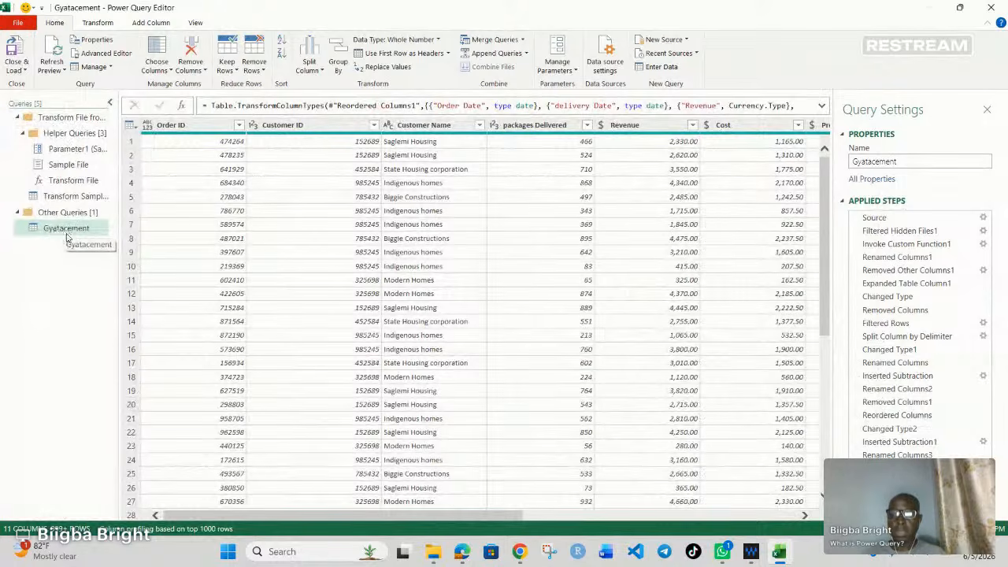
{"action": "left_click", "coordinate": [111, 103]}
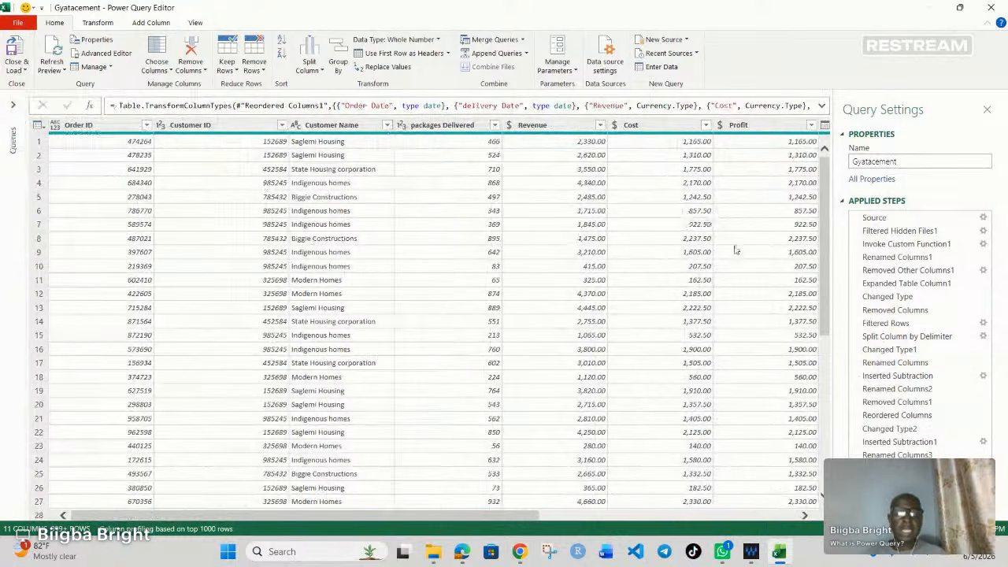
{"action": "left_click", "coordinate": [18, 69]}
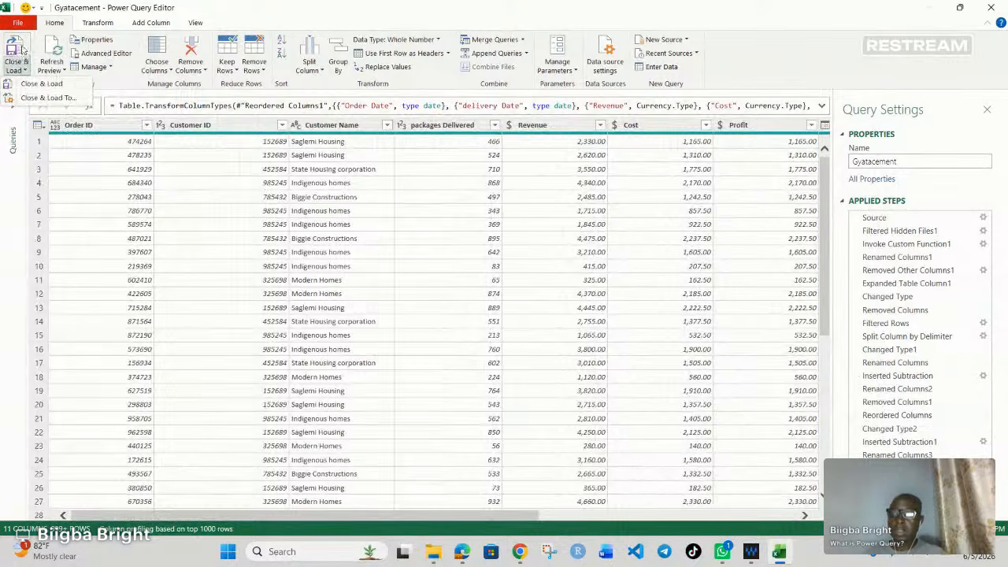
{"action": "left_click", "coordinate": [22, 49]}
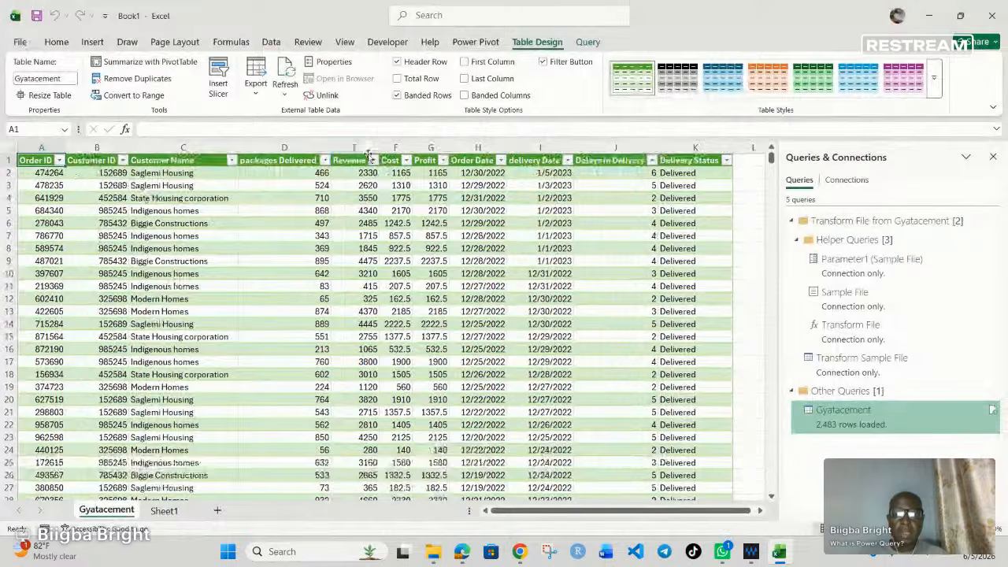
- Check the years offered by the Order Date filter, and inspect the Gyatacement query's preview and available actions
{"action": "left_click", "coordinate": [500, 160]}
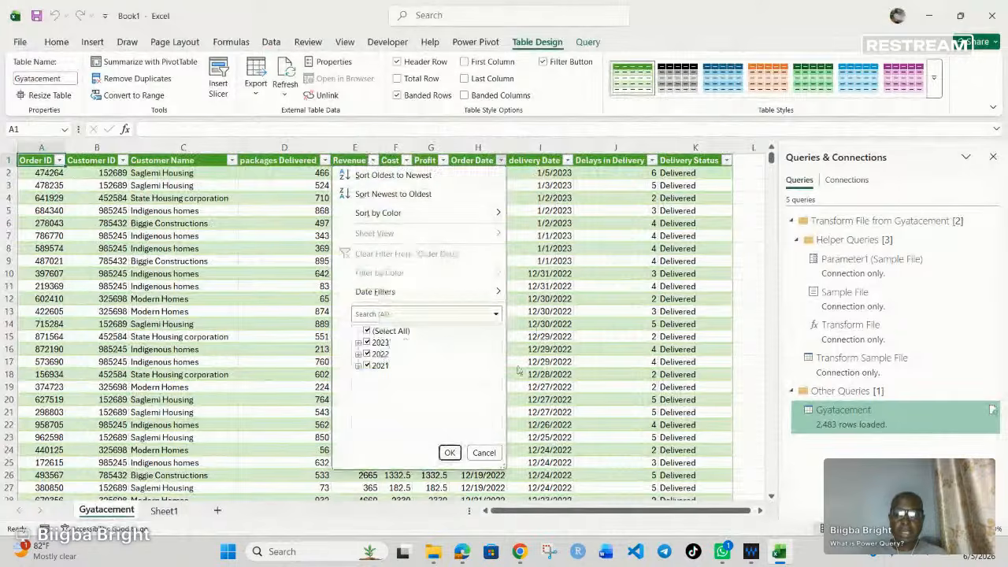
{"action": "left_click", "coordinate": [447, 451]}
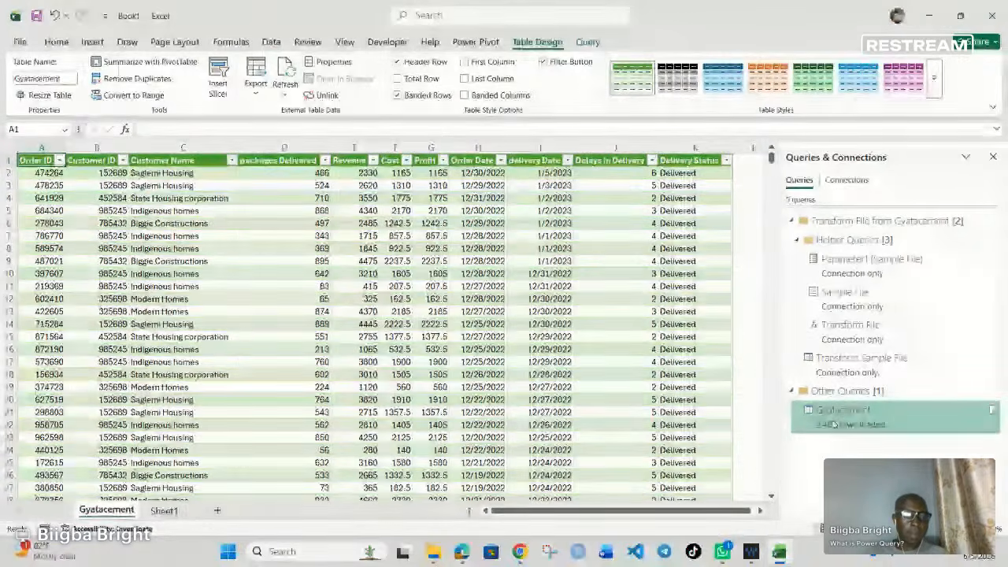
{"action": "mouse_move", "coordinate": [833, 423]}
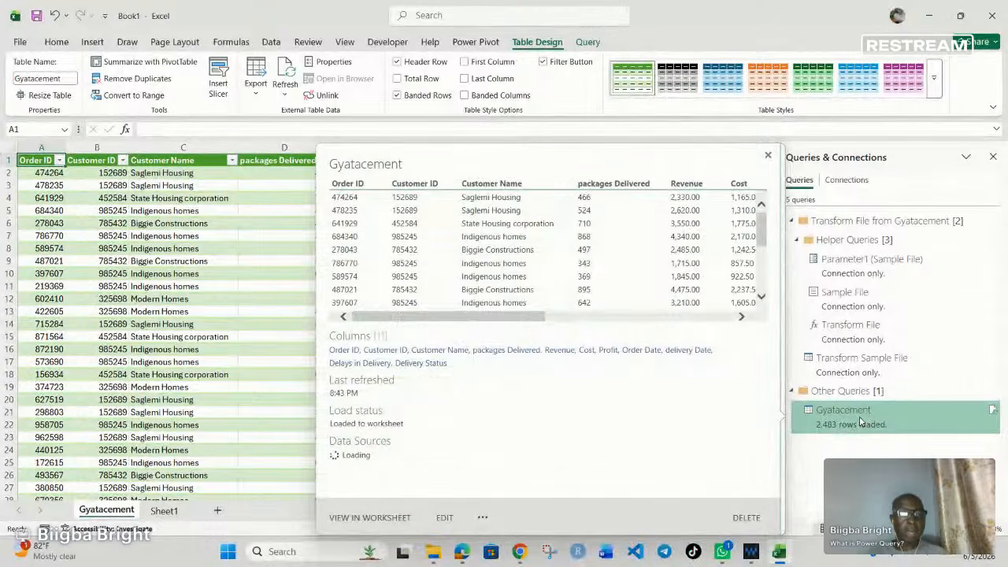
{"action": "left_click", "coordinate": [860, 422]}
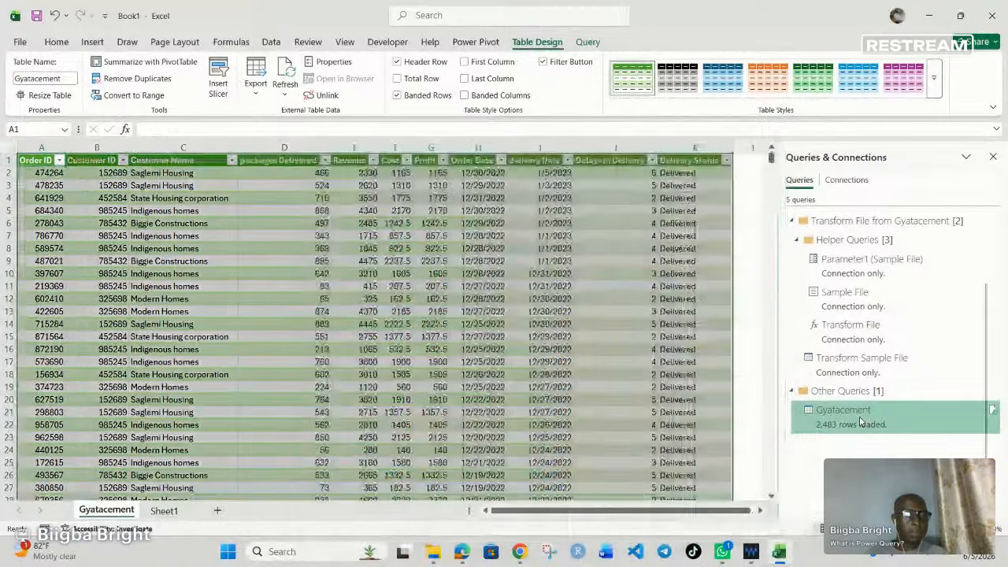
{"action": "right_click", "coordinate": [859, 422]}
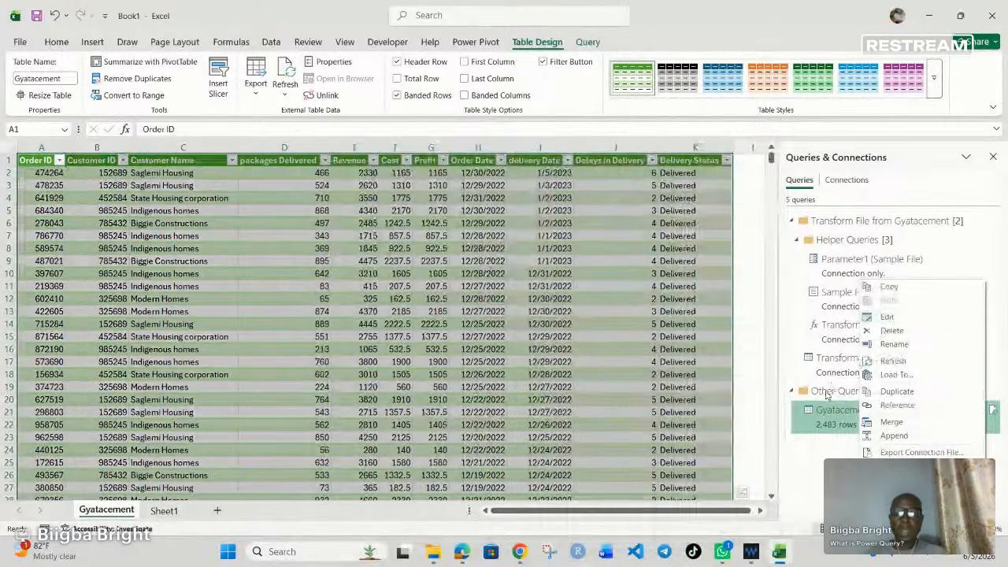
{"action": "left_click", "coordinate": [826, 395]}
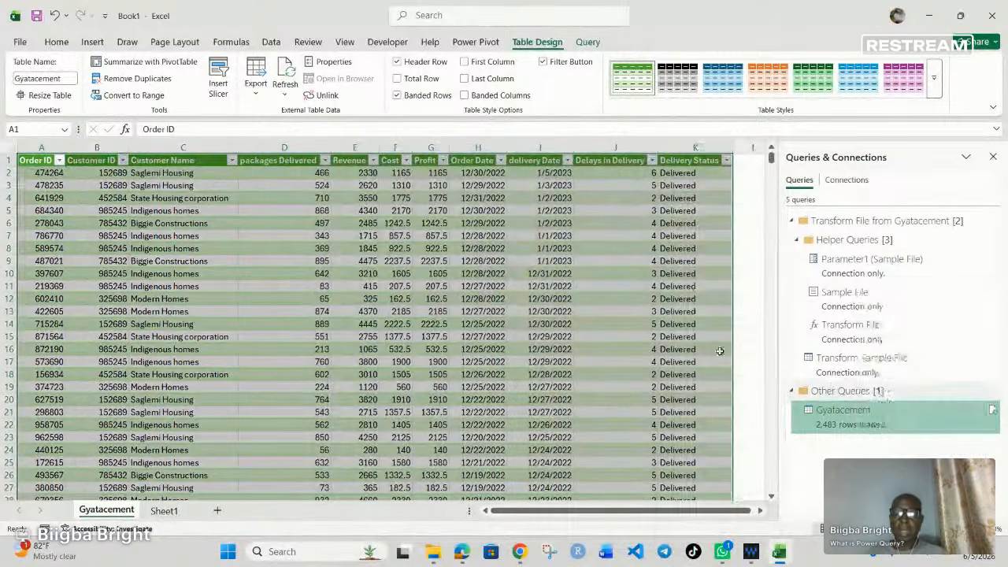
- Insert a PivotTable from the Gyatacement table on a new worksheet
{"action": "left_click", "coordinate": [363, 339]}
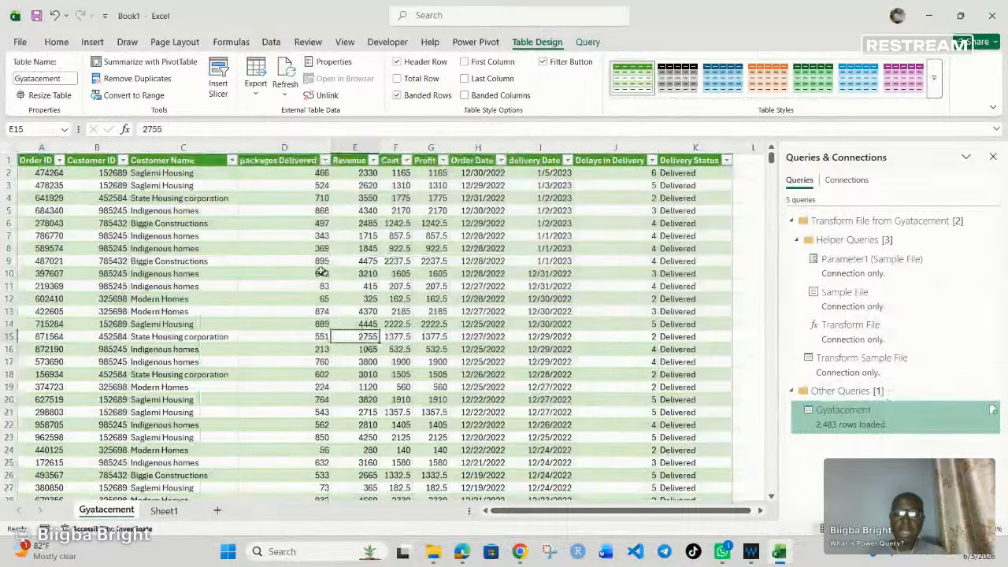
{"action": "left_click", "coordinate": [313, 263]}
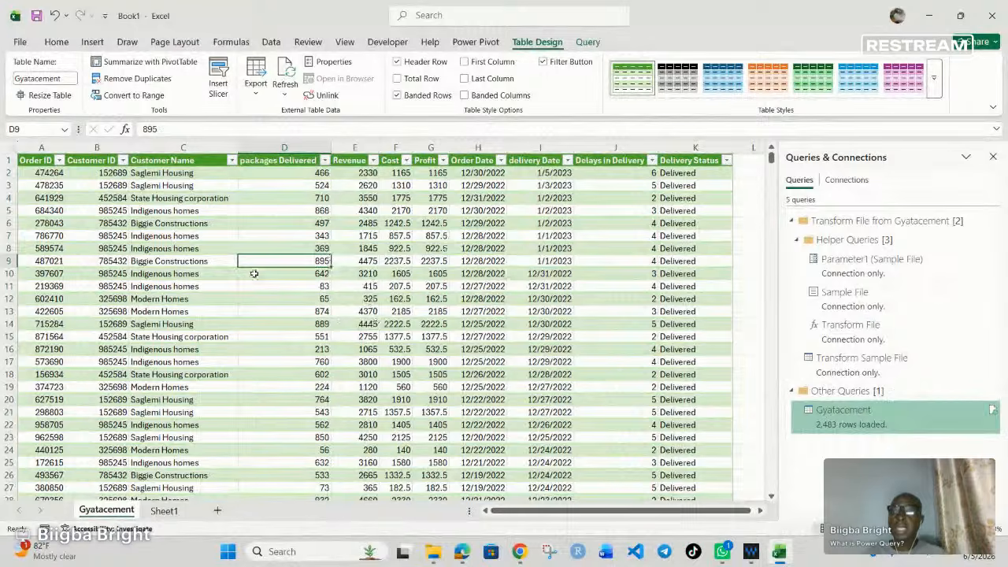
{"action": "left_click", "coordinate": [92, 42]}
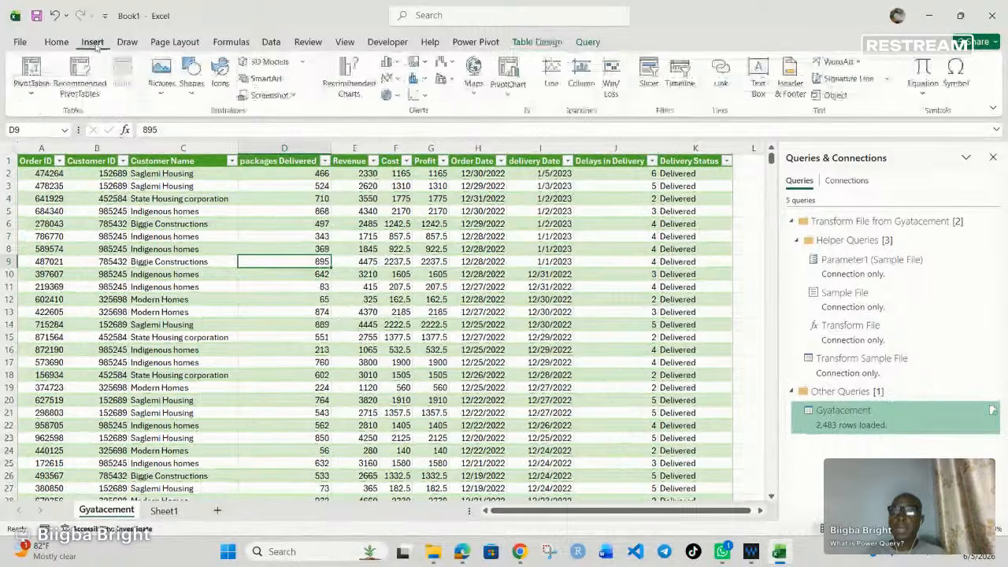
{"action": "left_click", "coordinate": [33, 88]}
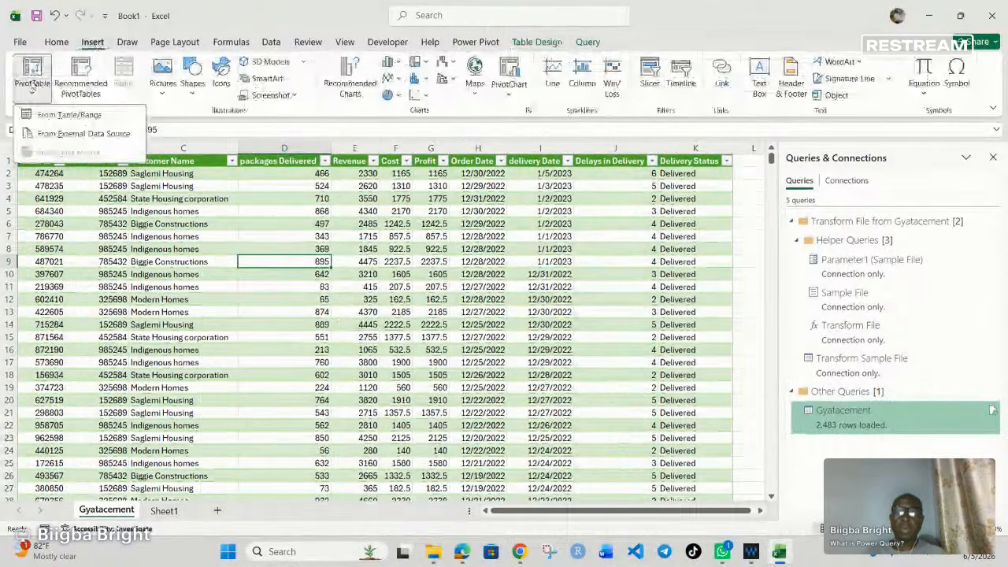
{"action": "left_click", "coordinate": [70, 114]}
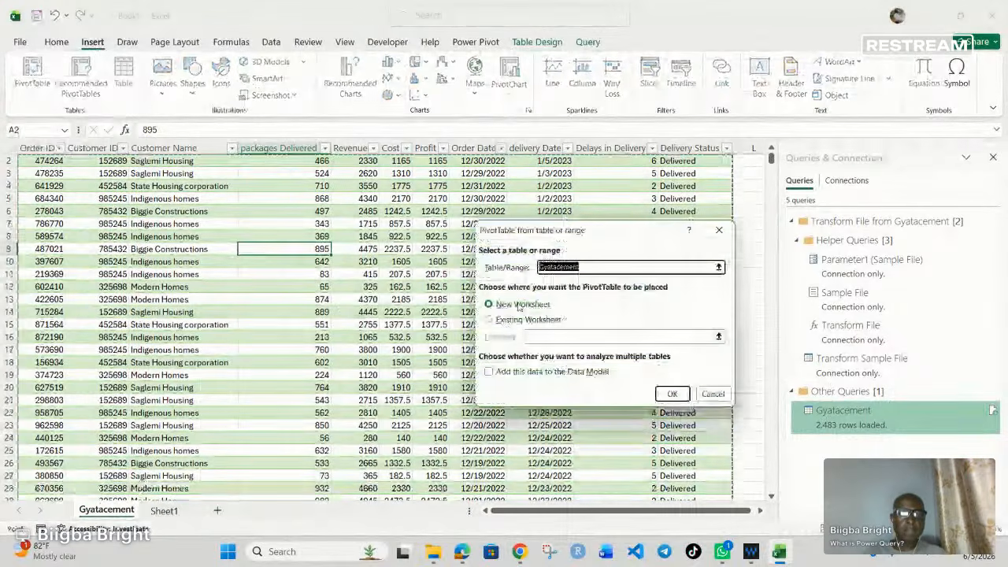
{"action": "key", "text": "Return"}
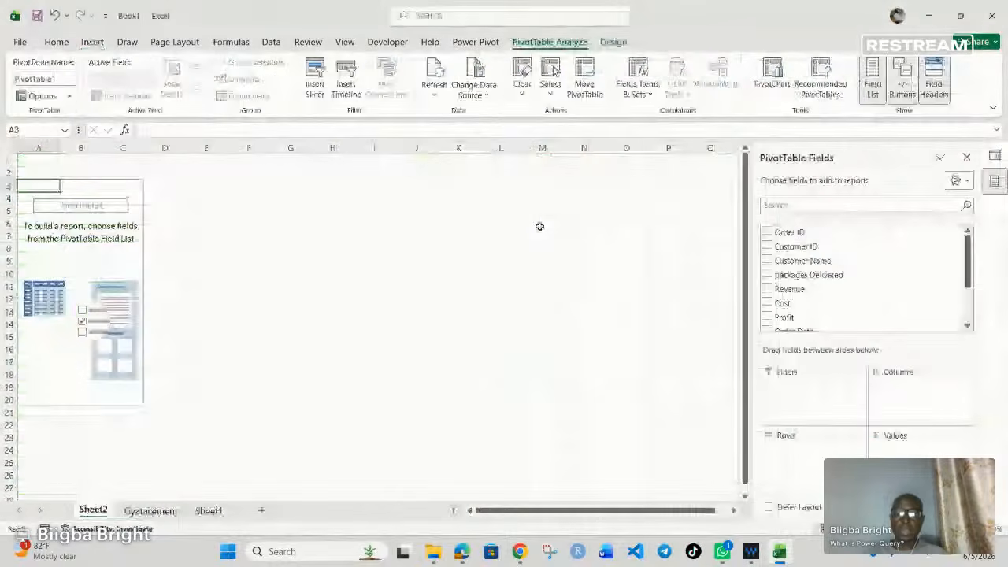
- Summarize Profit as the PivotTable's values and use Order Date as its rows
{"action": "scroll", "coordinate": [837, 269], "scroll_direction": "down", "scroll_amount": 2}
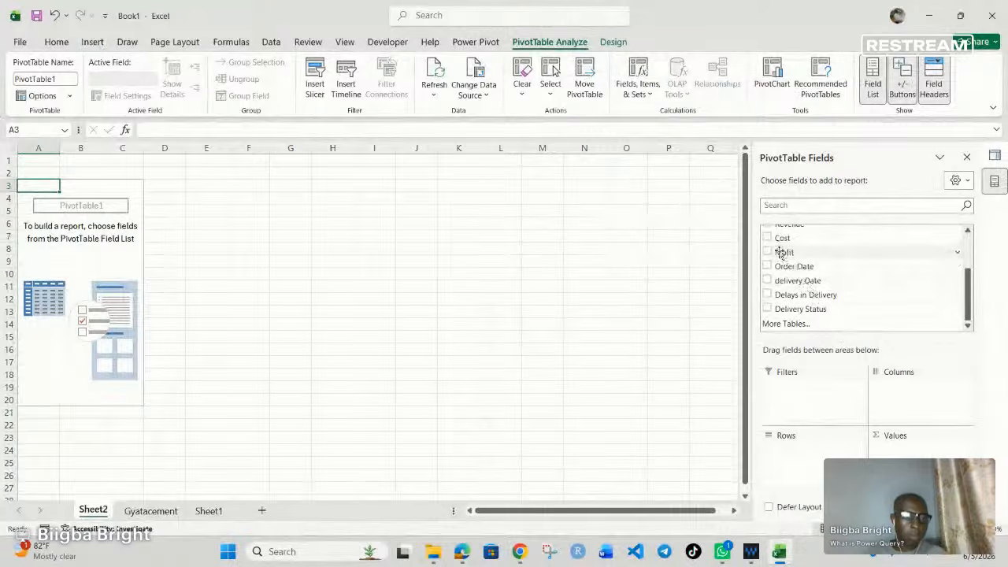
{"action": "left_click_drag", "start_coordinate": [782, 252], "coordinate": [913, 454]}
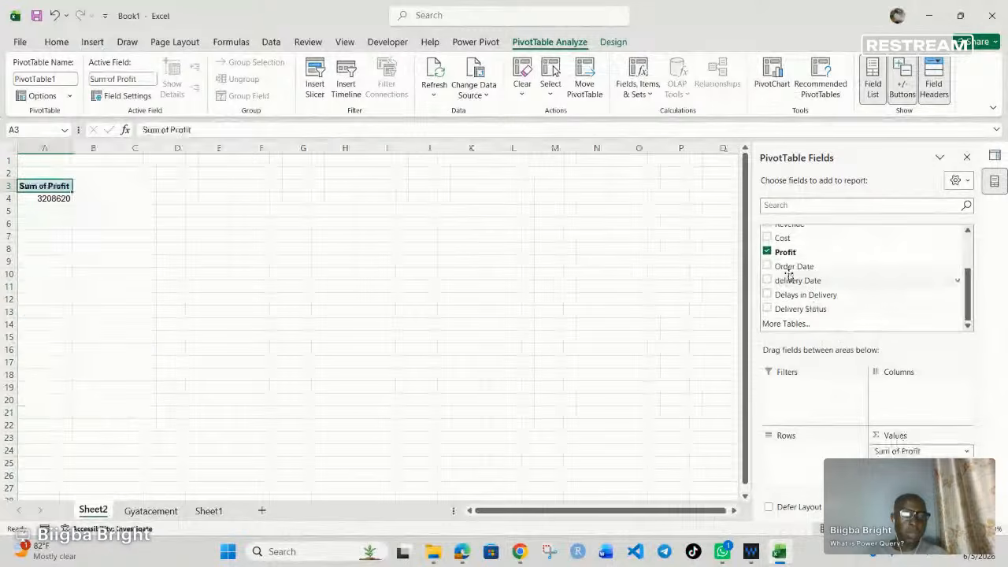
{"action": "left_click_drag", "start_coordinate": [771, 271], "coordinate": [779, 459]}
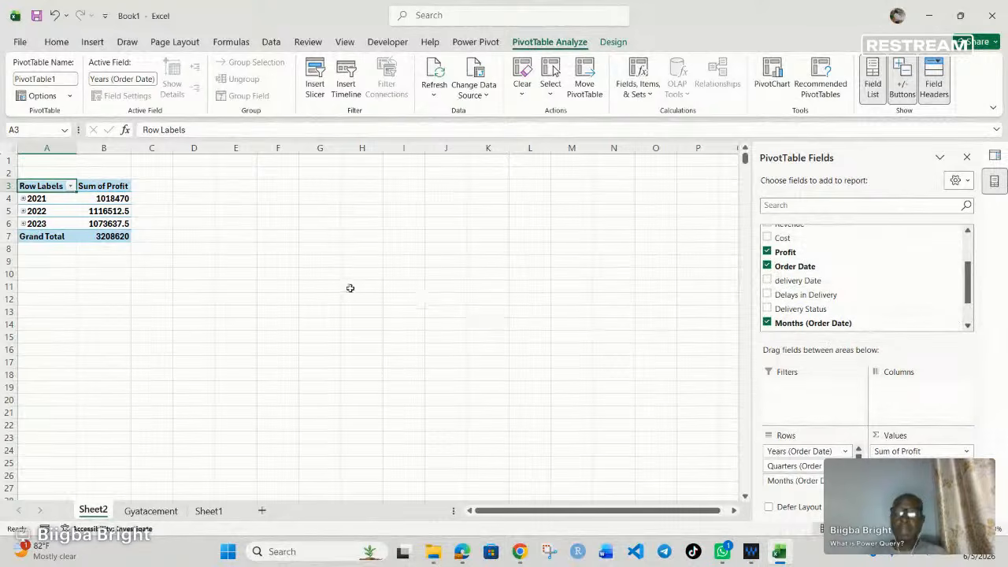
{"action": "left_click", "coordinate": [108, 211]}
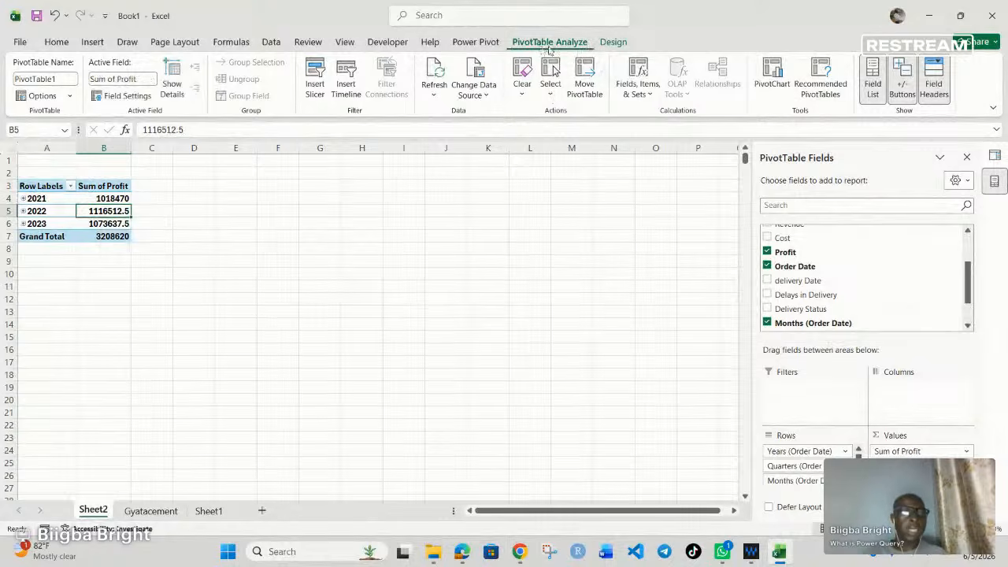
- Insert a Line with Markers PivotChart from the profit PivotTable and enlarge it to about 3.93" high by 5.99" wide
{"action": "left_click", "coordinate": [772, 81]}
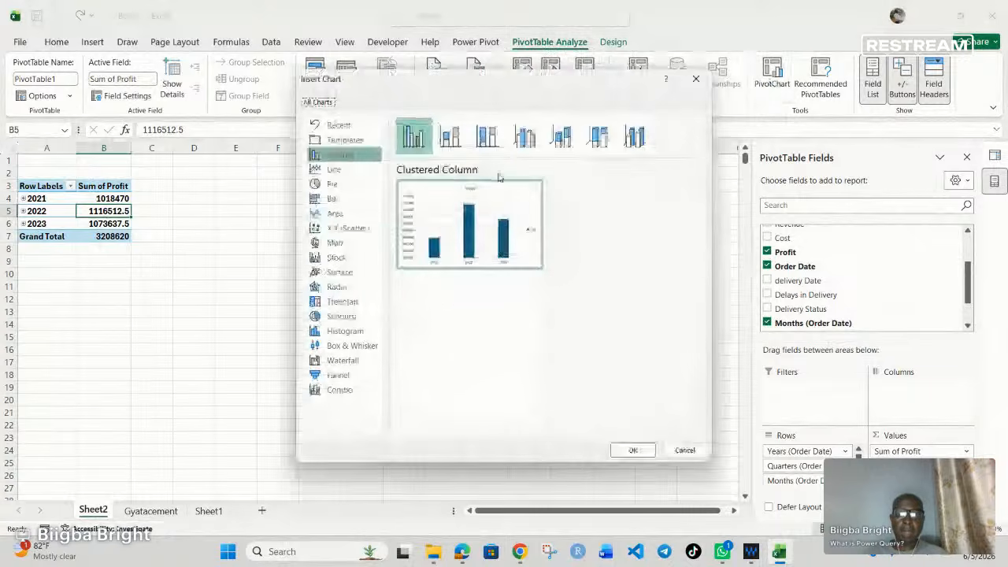
{"action": "mouse_move", "coordinate": [484, 186]}
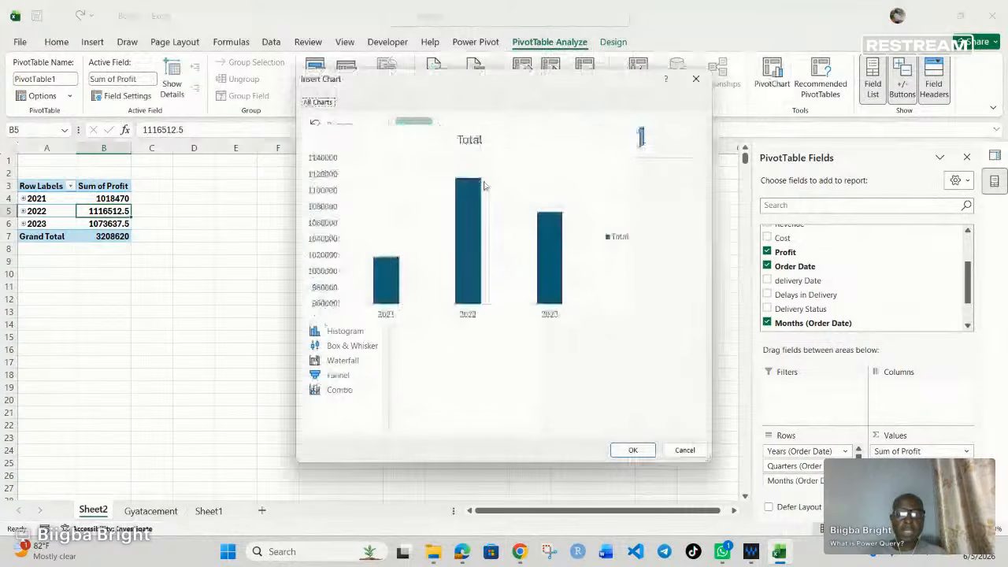
{"action": "left_click", "coordinate": [491, 138]}
{"action": "left_click", "coordinate": [334, 169]}
{"action": "mouse_move", "coordinate": [437, 225]}
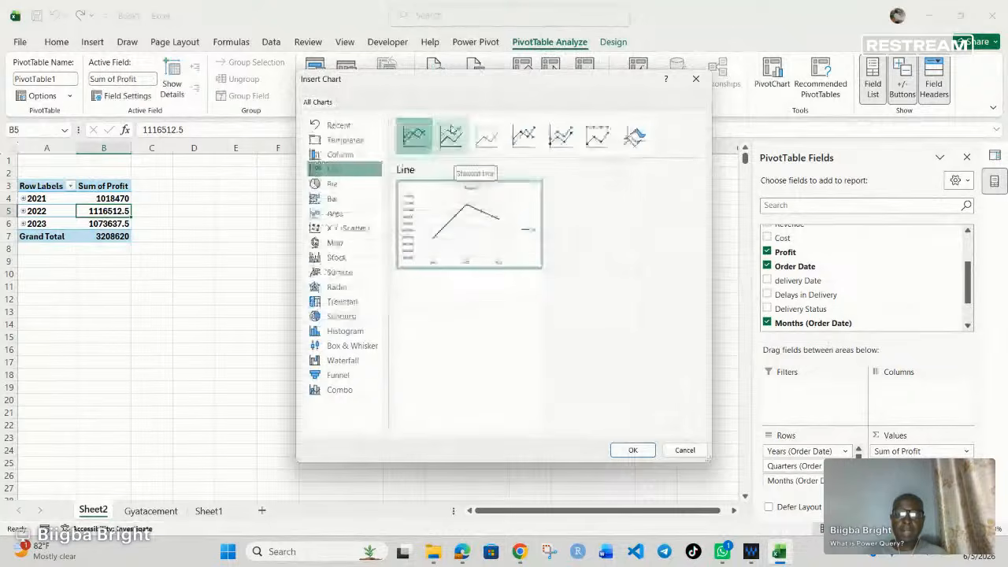
{"action": "left_click", "coordinate": [451, 137]}
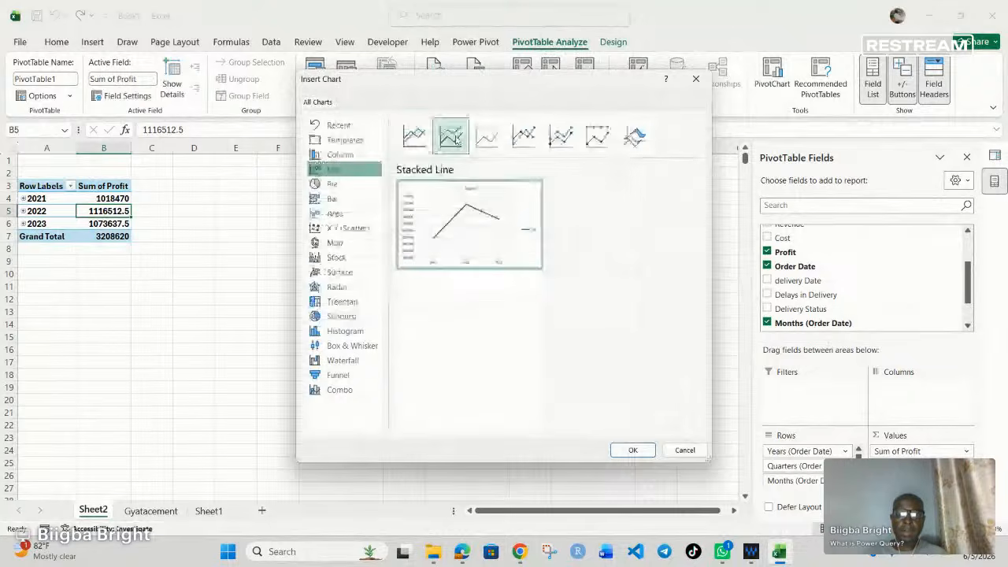
{"action": "left_click", "coordinate": [533, 139]}
{"action": "mouse_move", "coordinate": [471, 242]}
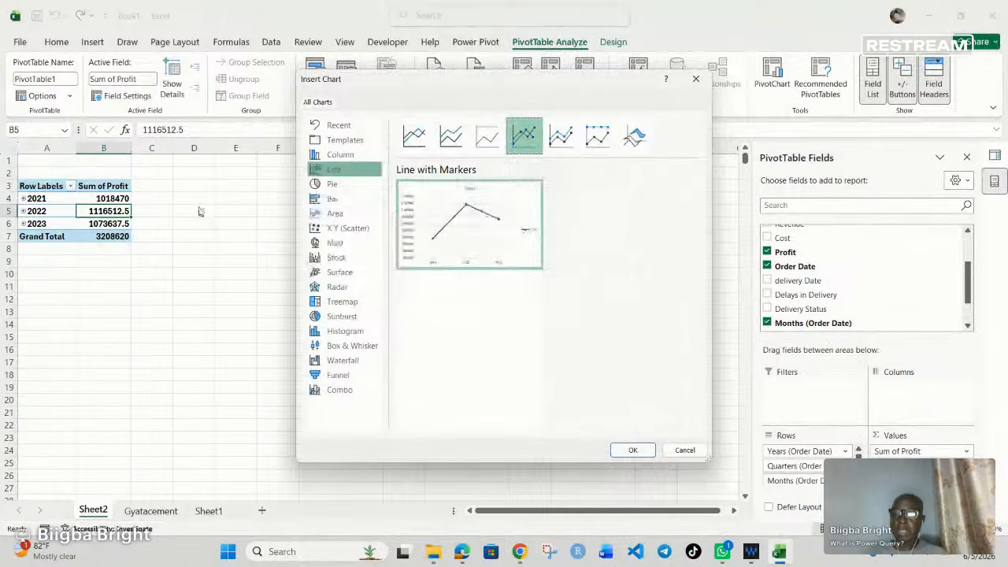
{"action": "mouse_move", "coordinate": [412, 218]}
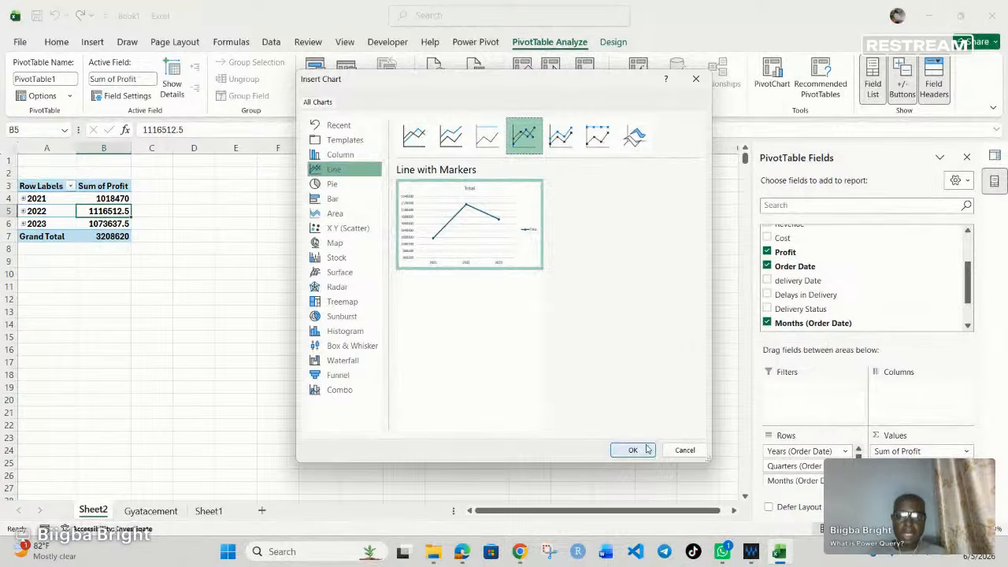
{"action": "mouse_move", "coordinate": [435, 263]}
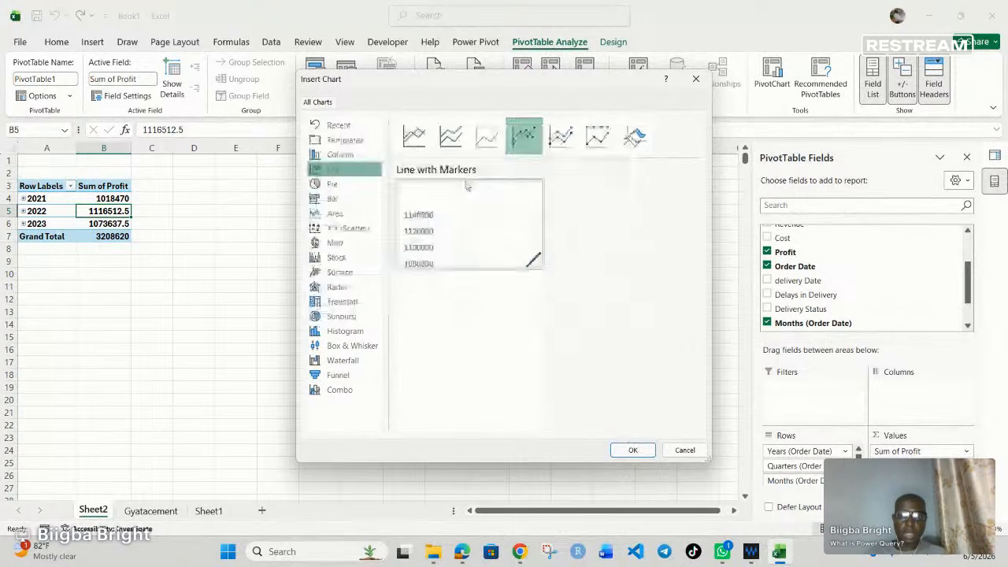
{"action": "left_click", "coordinate": [632, 449]}
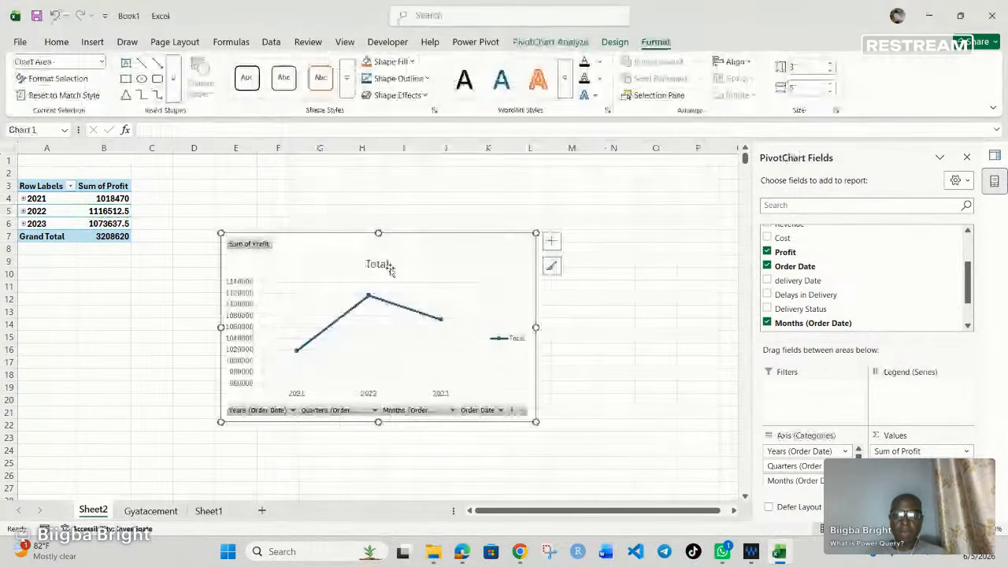
{"action": "left_click_drag", "start_coordinate": [534, 276], "coordinate": [594, 232]}
{"action": "left_click_drag", "start_coordinate": [279, 375], "coordinate": [216, 433]}
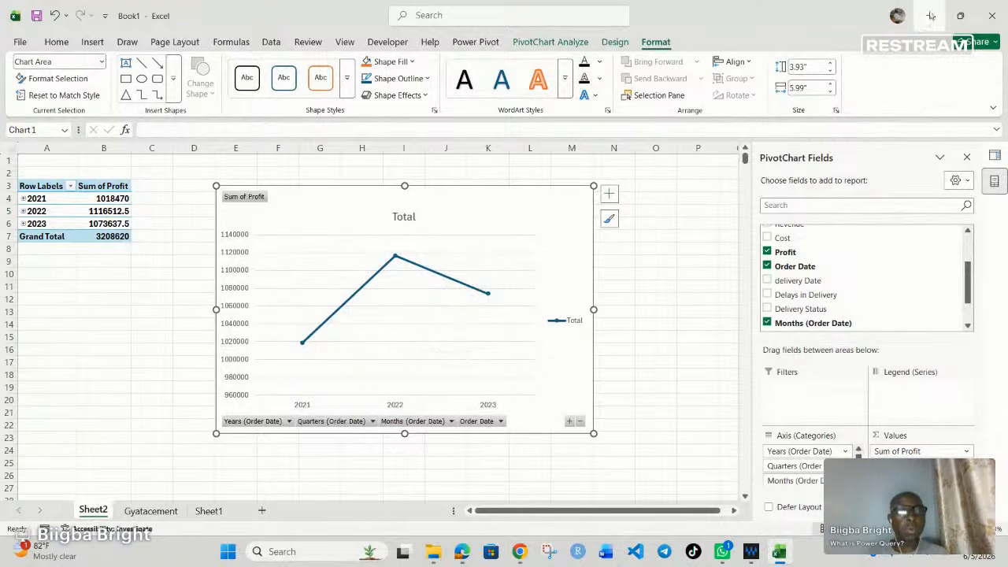
- Switch to File Explorer and move the Deliveries_2024 workbook from the Desktop into the Gyatacement folder
{"action": "left_click", "coordinate": [431, 559]}
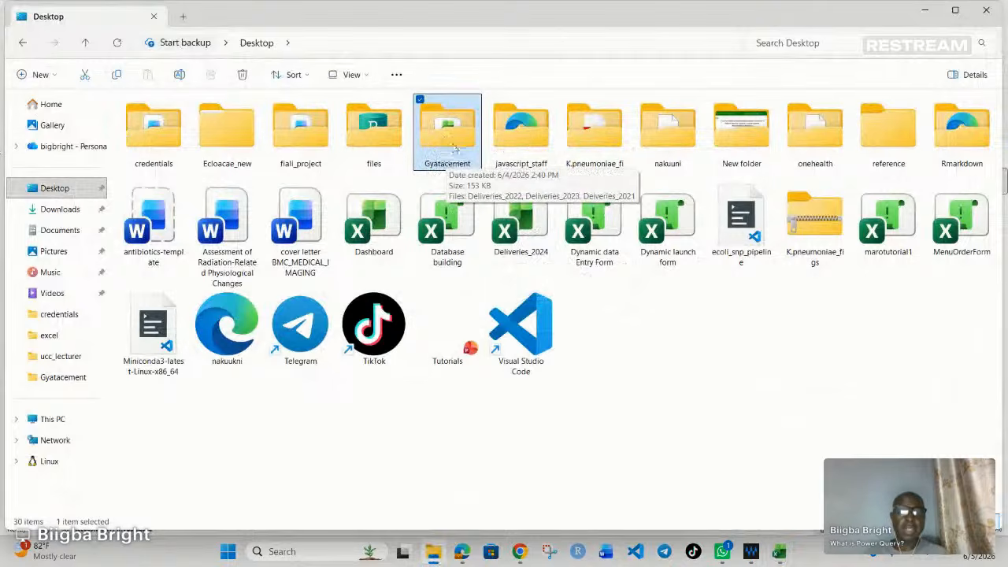
{"action": "left_click", "coordinate": [514, 237]}
{"action": "left_click_drag", "start_coordinate": [515, 238], "coordinate": [421, 112]}
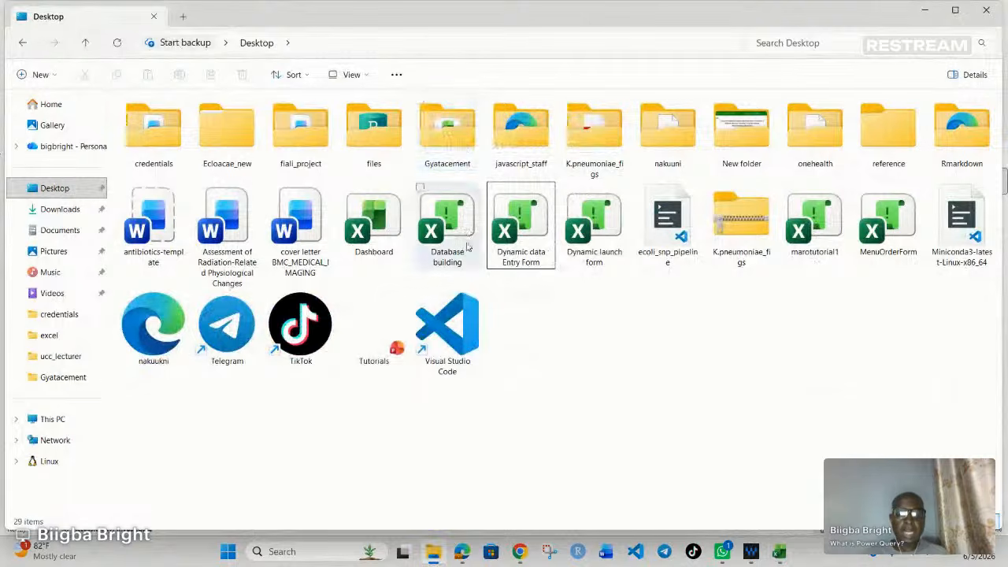
- Return to Excel and refresh the query table on the Gyatacement sheet
{"action": "left_click", "coordinate": [780, 551]}
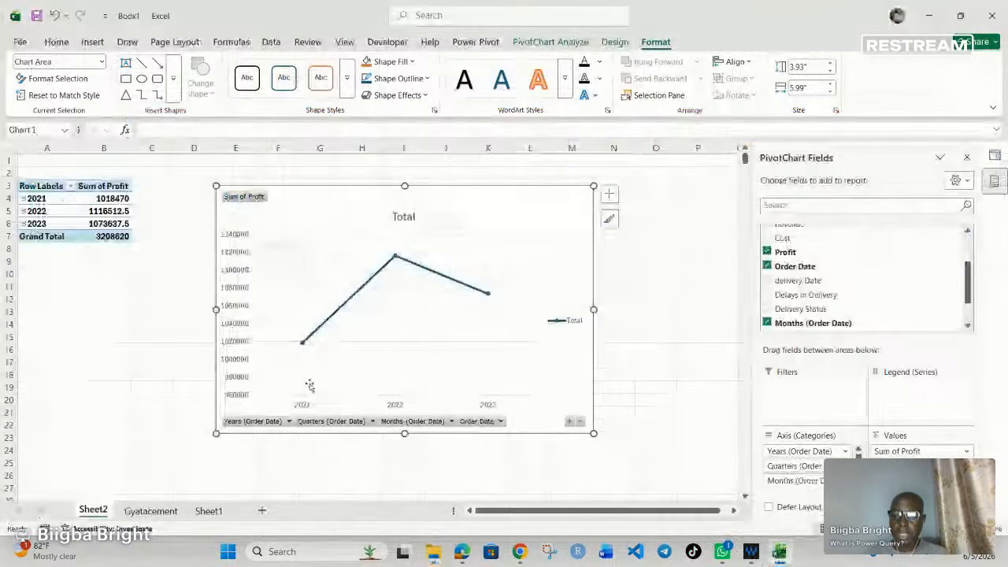
{"action": "left_click", "coordinate": [151, 511]}
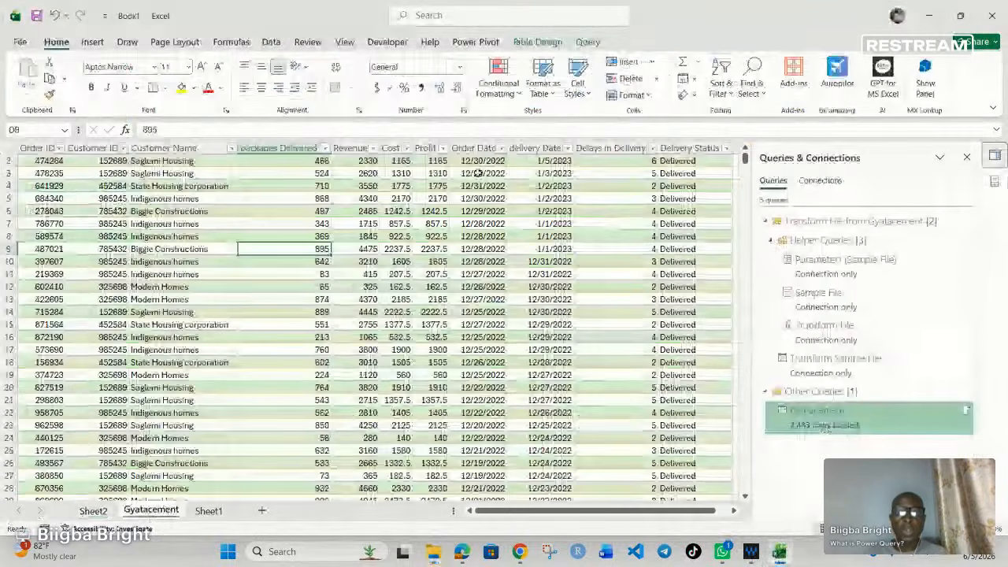
{"action": "left_click", "coordinate": [542, 41]}
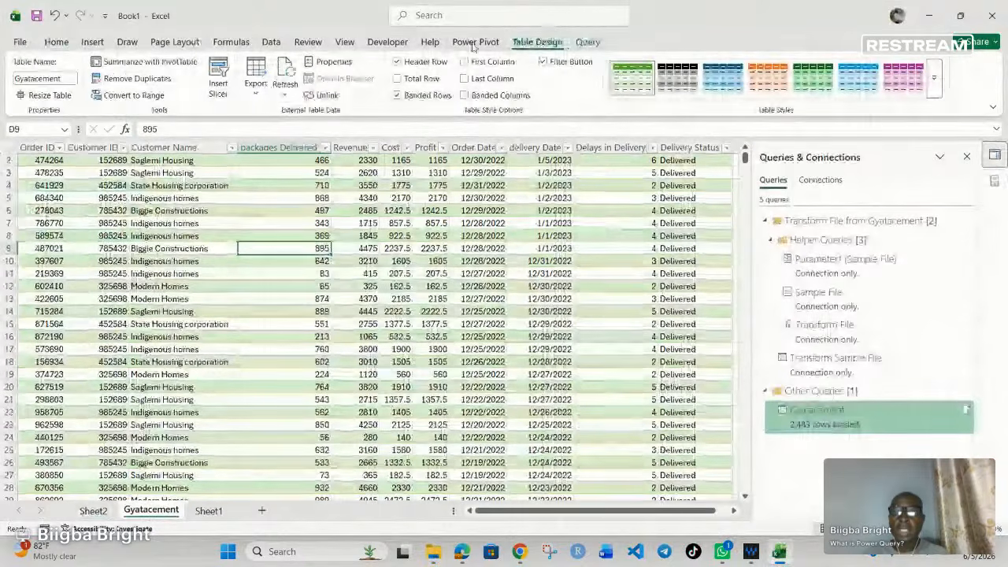
{"action": "left_click", "coordinate": [286, 74]}
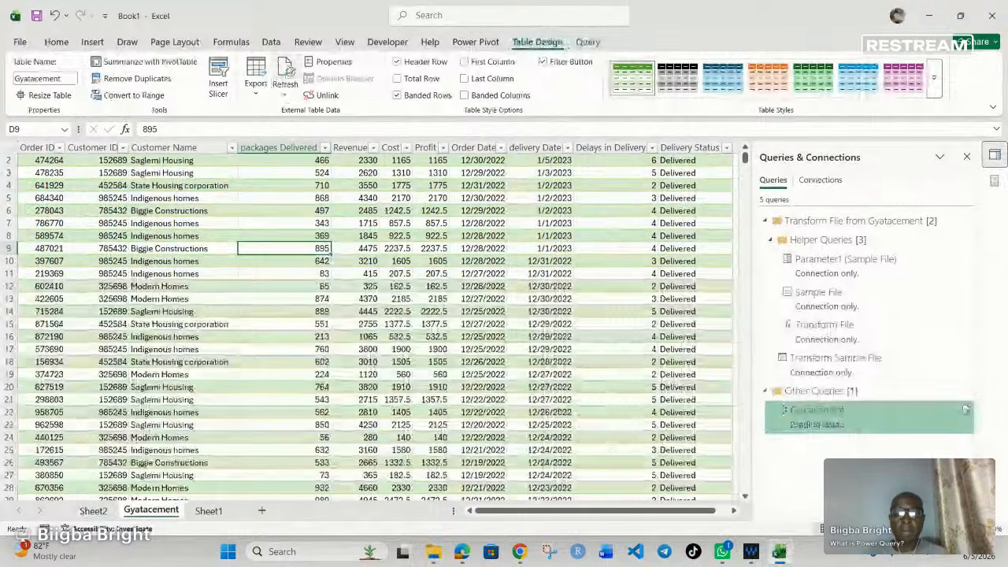
- Refresh the profit PivotTable on Sheet2 and collapse the 2024 row to its yearly total
{"action": "left_click", "coordinate": [93, 512]}
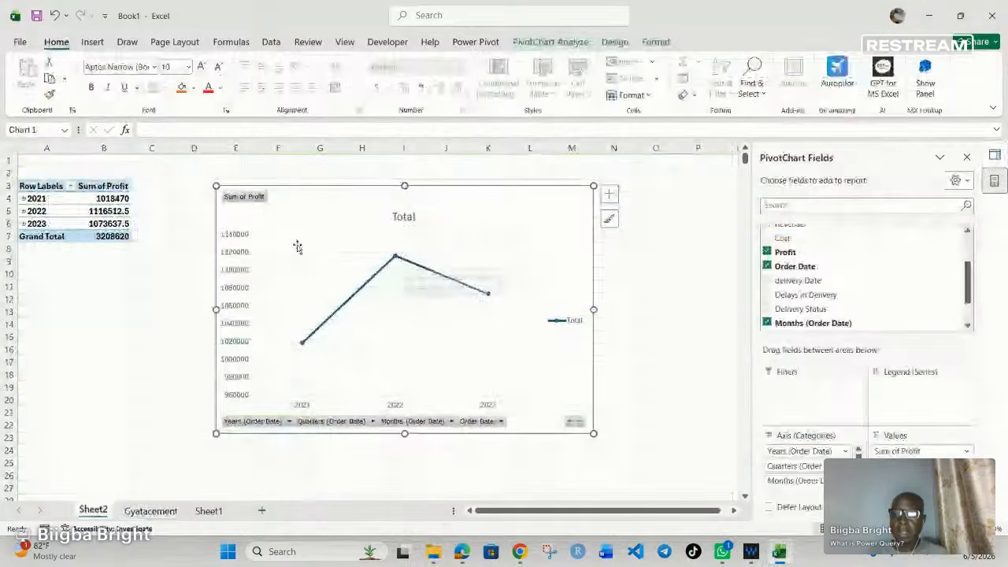
{"action": "left_click", "coordinate": [94, 211]}
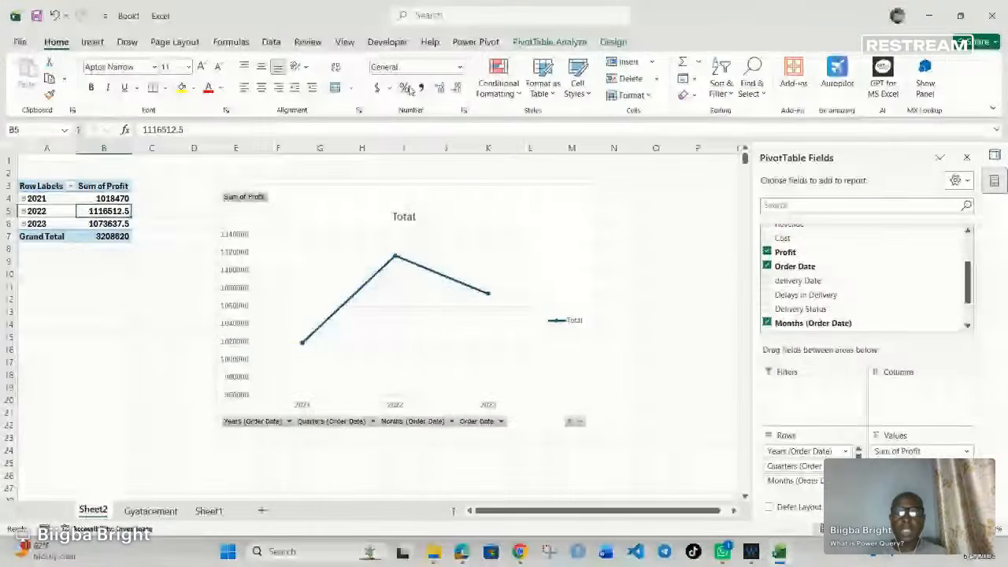
{"action": "left_click", "coordinate": [550, 42]}
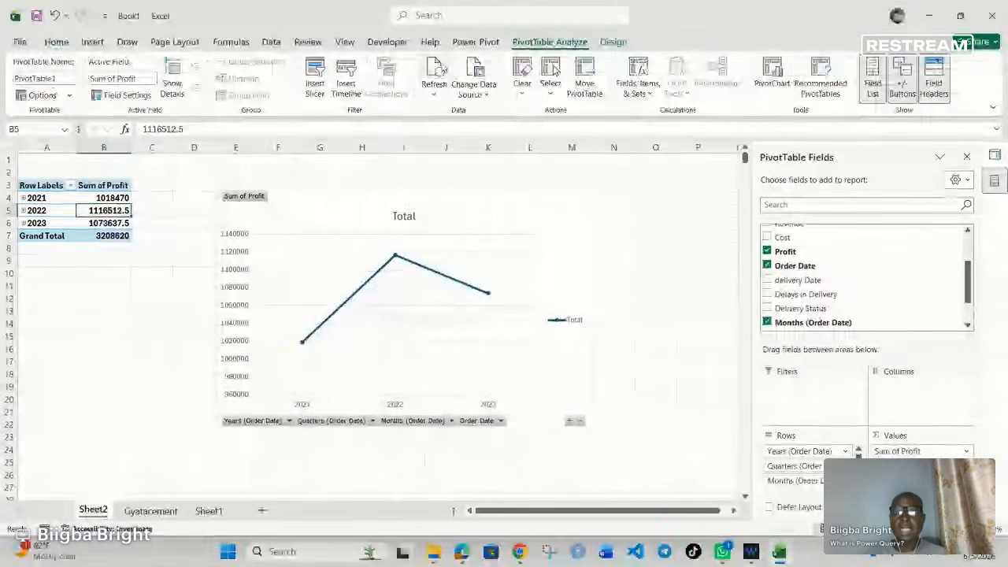
{"action": "left_click", "coordinate": [438, 71]}
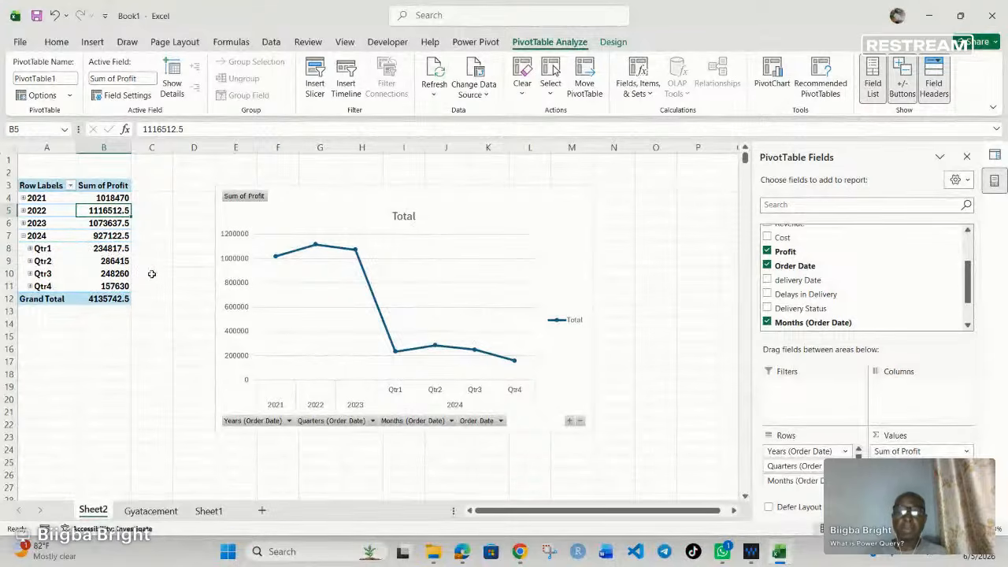
{"action": "left_click", "coordinate": [24, 236]}
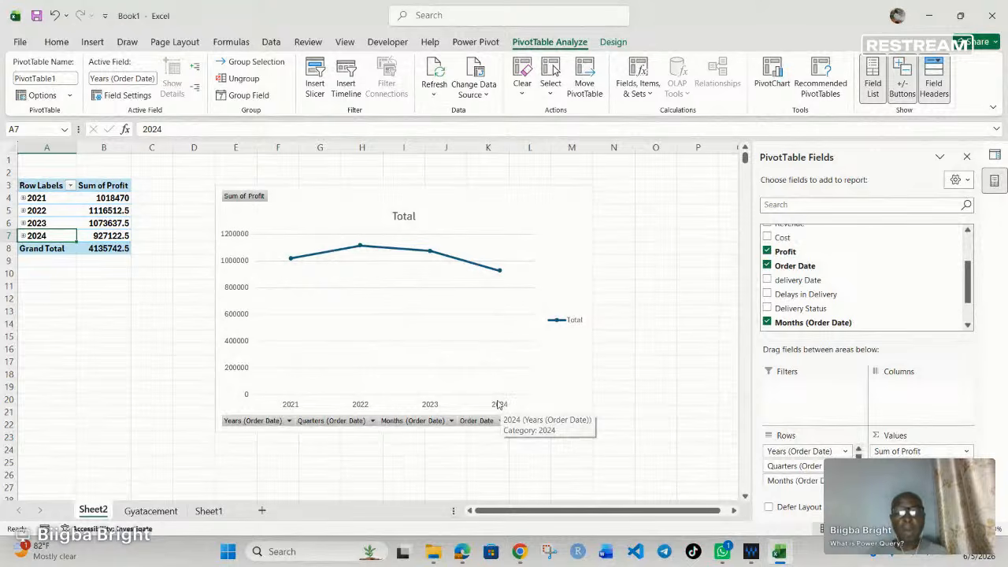
- Check which years the Order Date filter offers in the Gyatacement table
{"action": "left_click", "coordinate": [151, 511]}
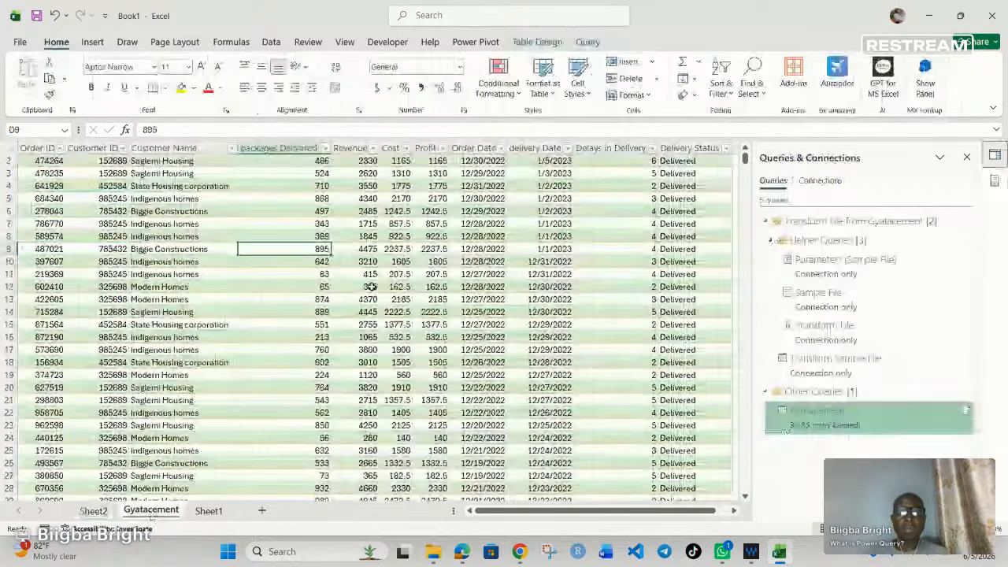
{"action": "left_click", "coordinate": [500, 148]}
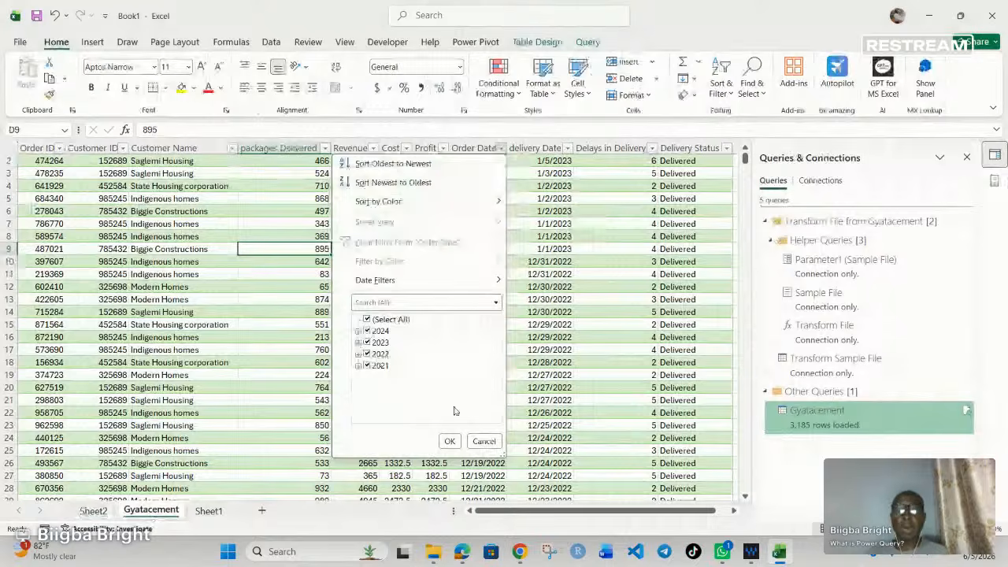
{"action": "left_click", "coordinate": [447, 439]}
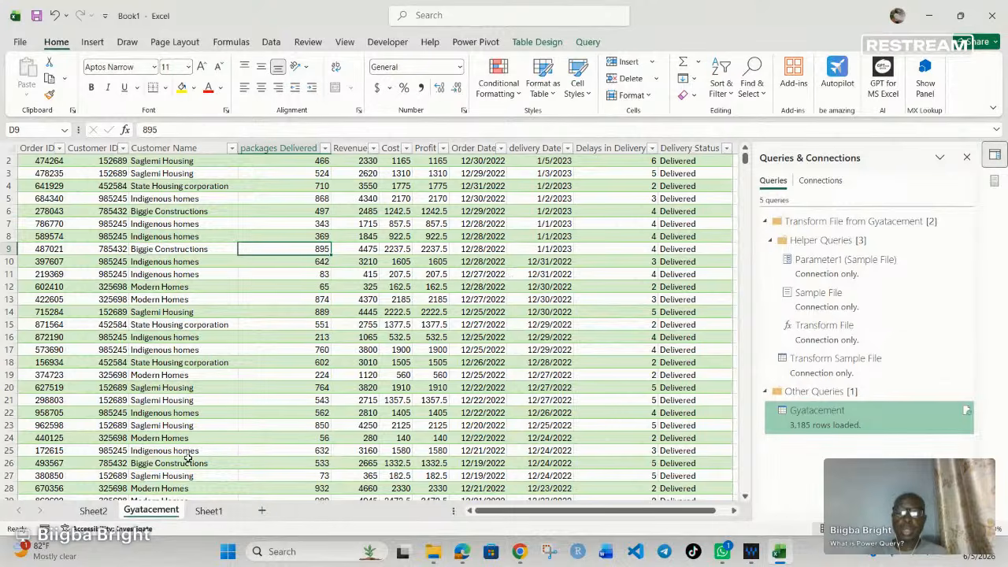
- Examine the quarterly breakdown of 2021 and 2022 in the Sheet2 PivotTable and the chart's Years (Order Date) filter options
{"action": "left_click", "coordinate": [92, 510]}
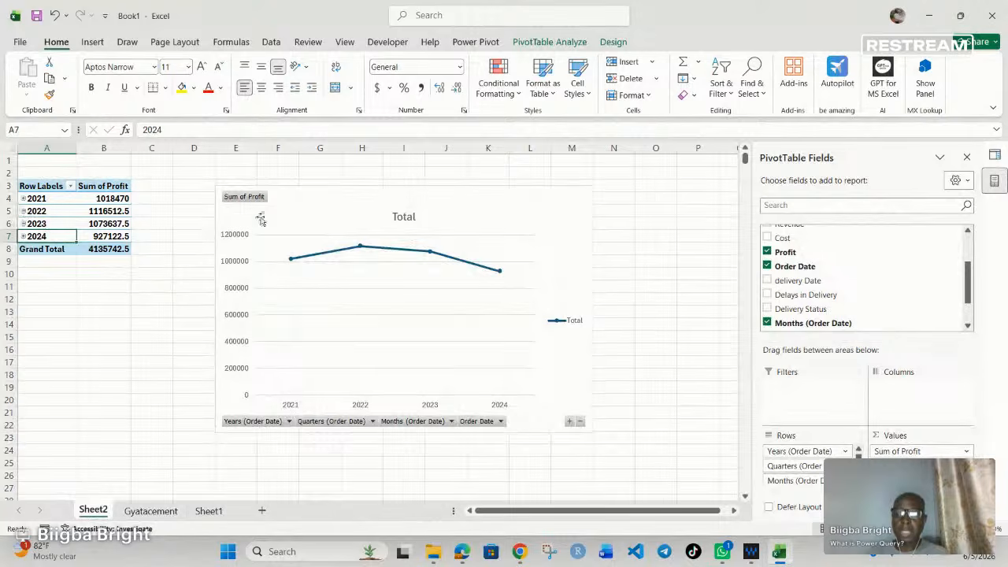
{"action": "left_click", "coordinate": [24, 198]}
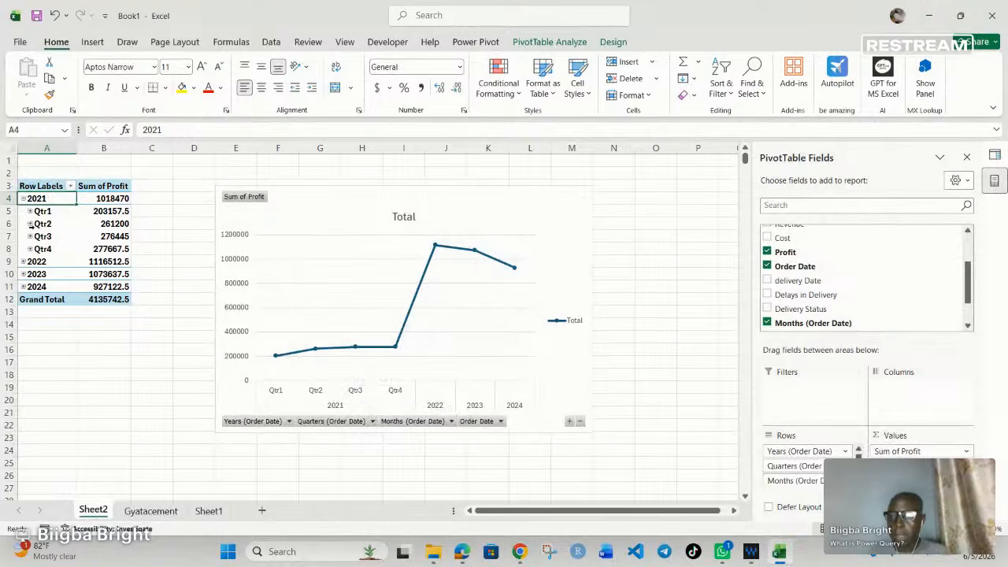
{"action": "left_click", "coordinate": [23, 262]}
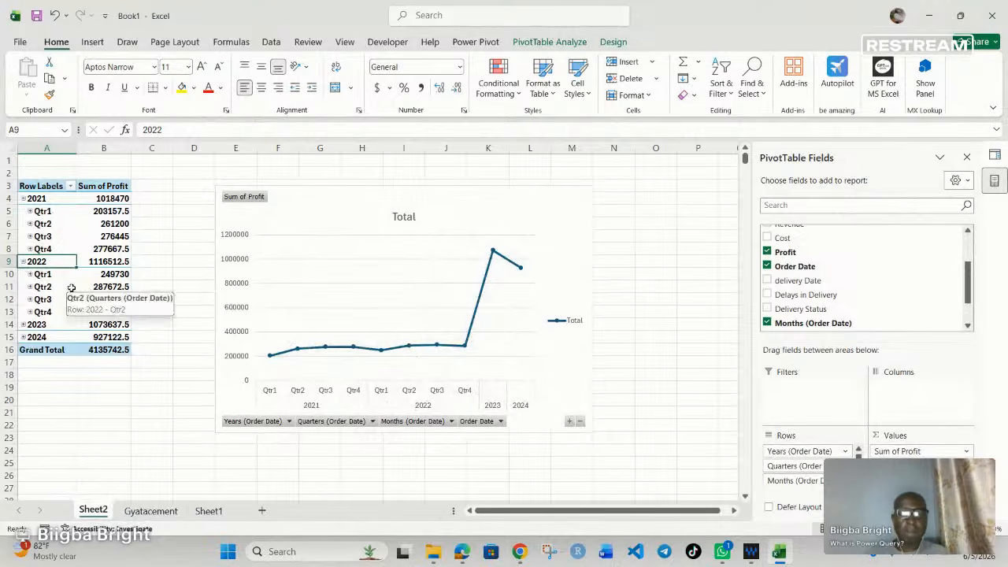
{"action": "left_click", "coordinate": [23, 262]}
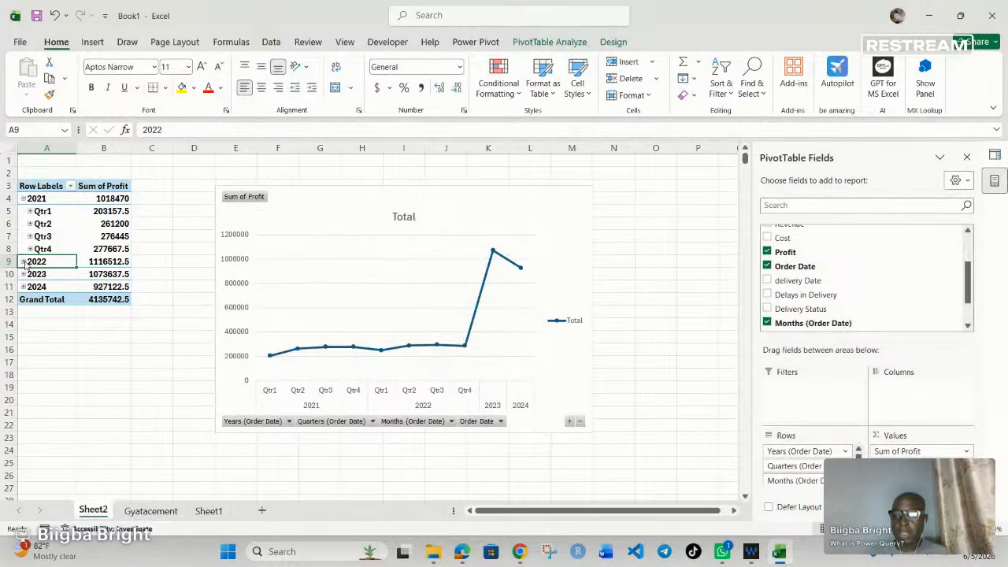
{"action": "left_click", "coordinate": [23, 198]}
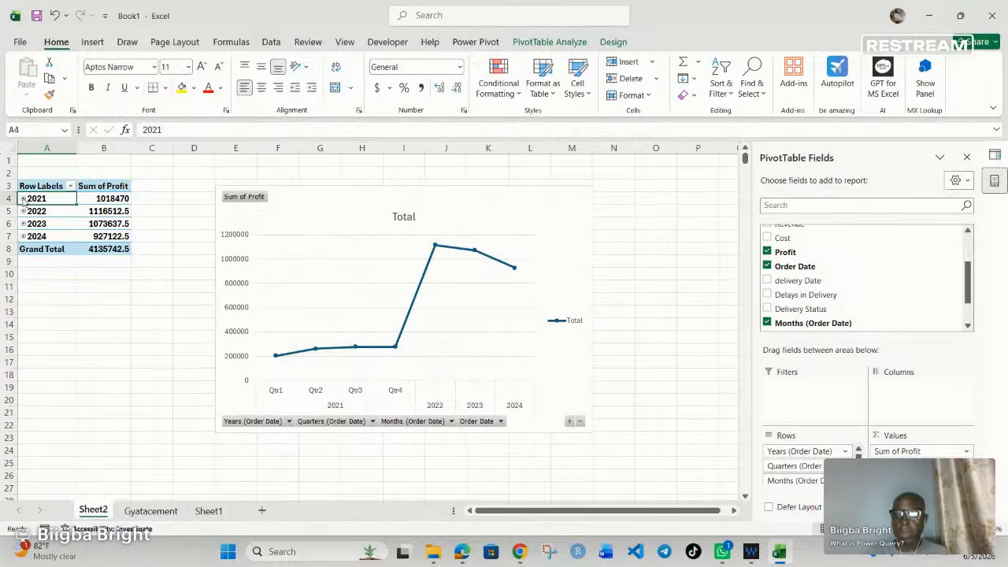
{"action": "left_click", "coordinate": [288, 422]}
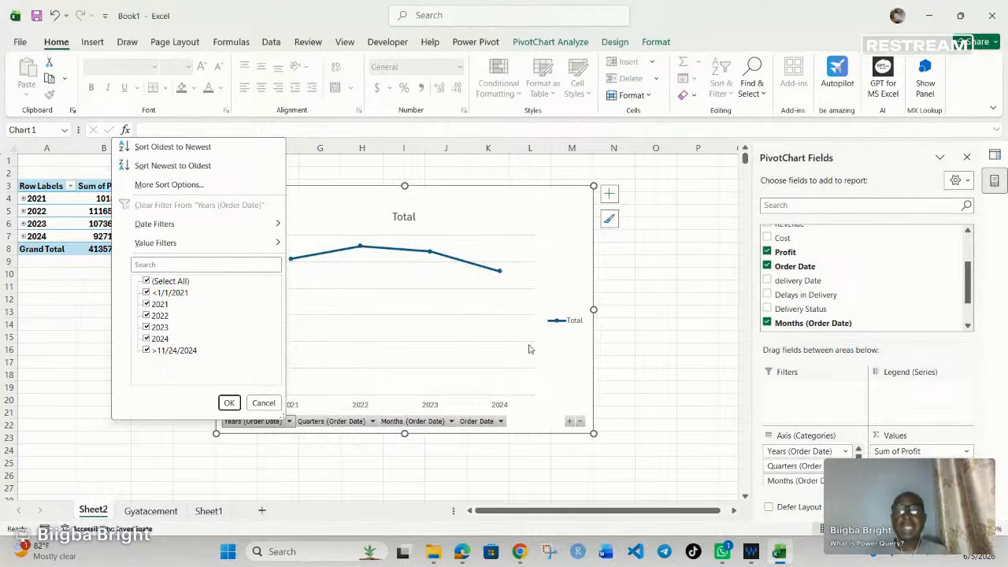
{"action": "left_click", "coordinate": [621, 329]}
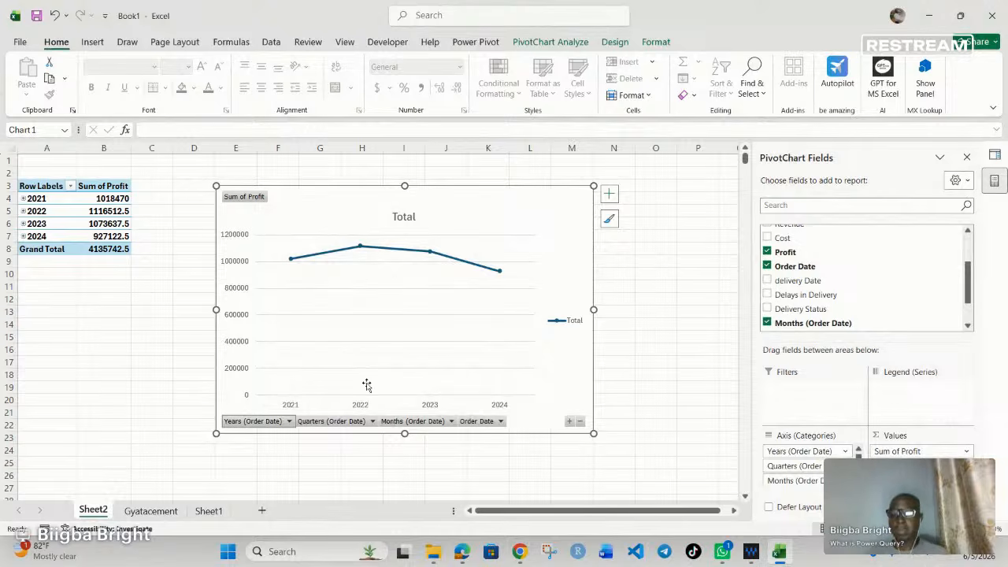
{"action": "mouse_move", "coordinate": [517, 556]}
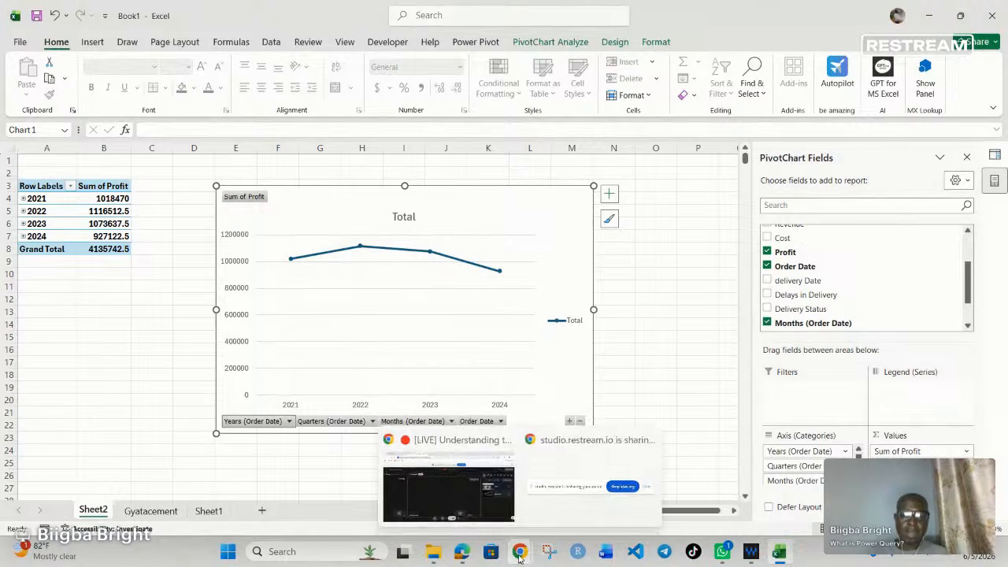
{"action": "left_click", "coordinate": [464, 484]}
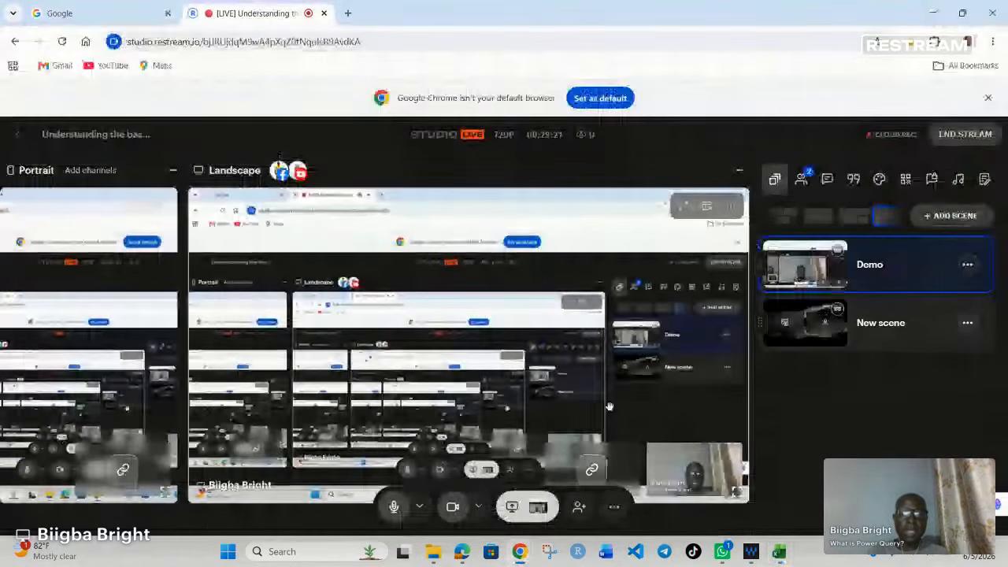